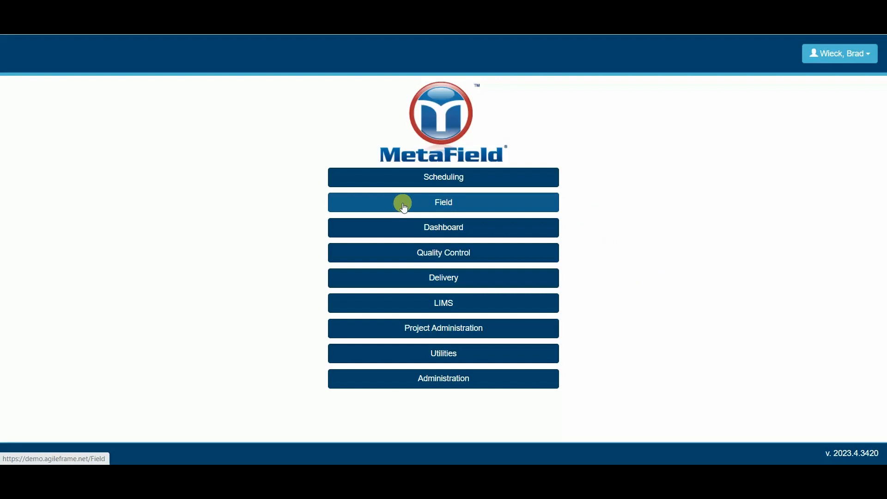
Under Field > Activity > Add Activity, open a new Daily Activity Report from Field Forms.
left_click(437, 200)
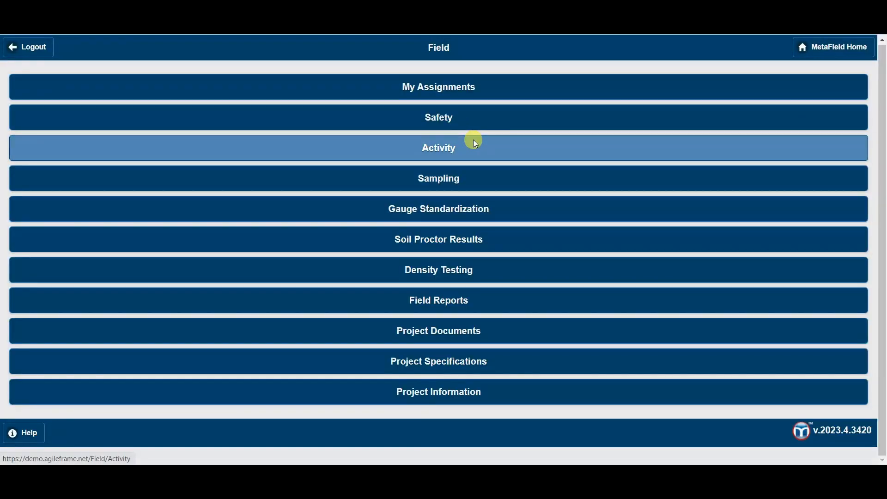
left_click(474, 140)
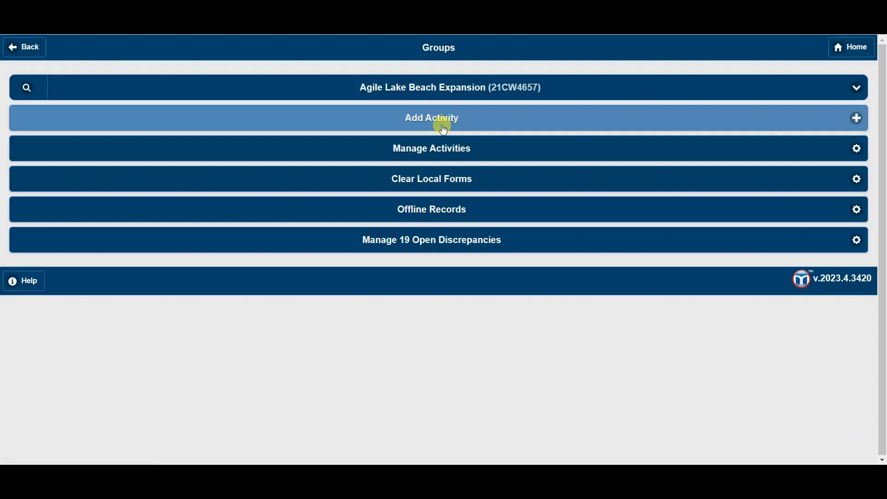
left_click(444, 121)
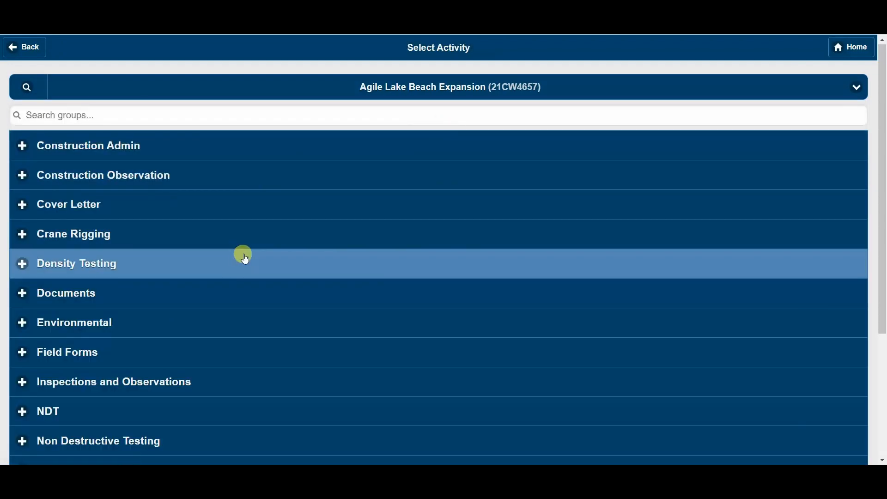
scroll(236, 292, "down", 1)
scroll(236, 292, "down", 3)
scroll(224, 277, "up", 4)
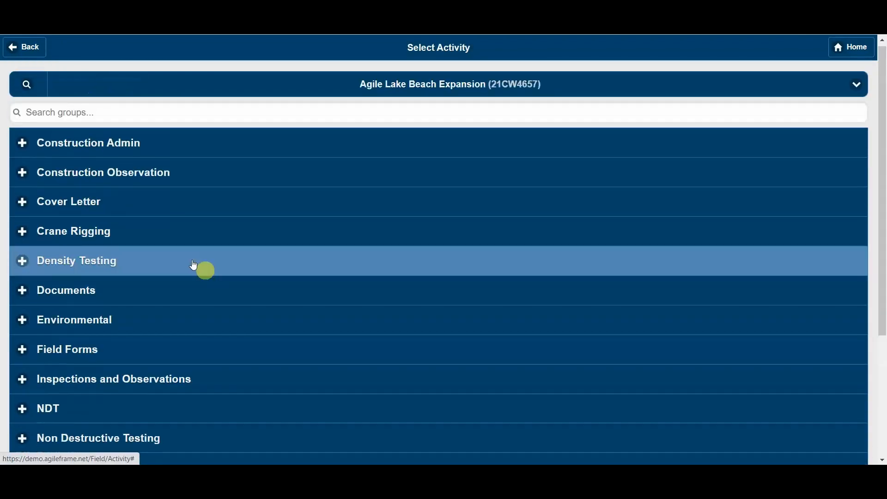
scroll(139, 231, "down", 3)
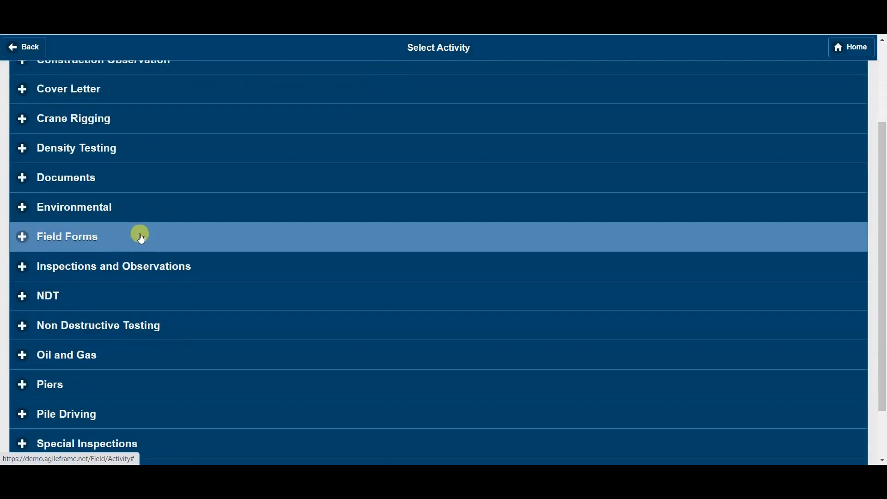
scroll(141, 239, "up", 2)
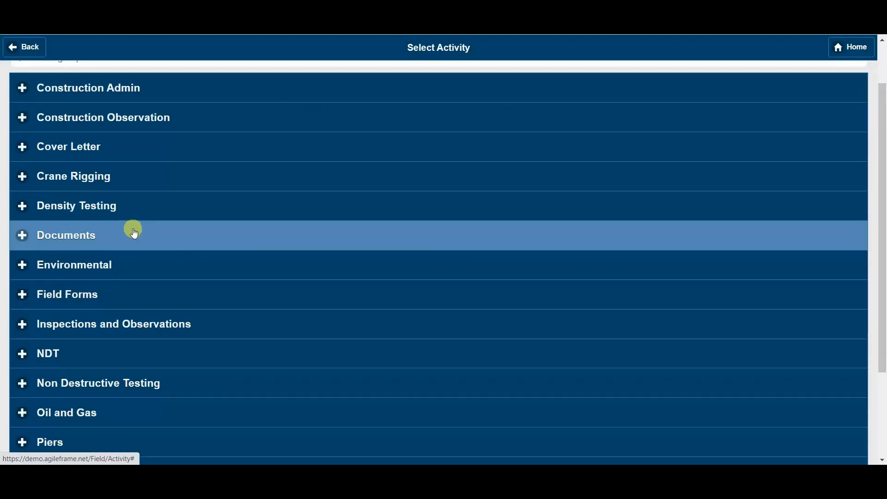
left_click(115, 290)
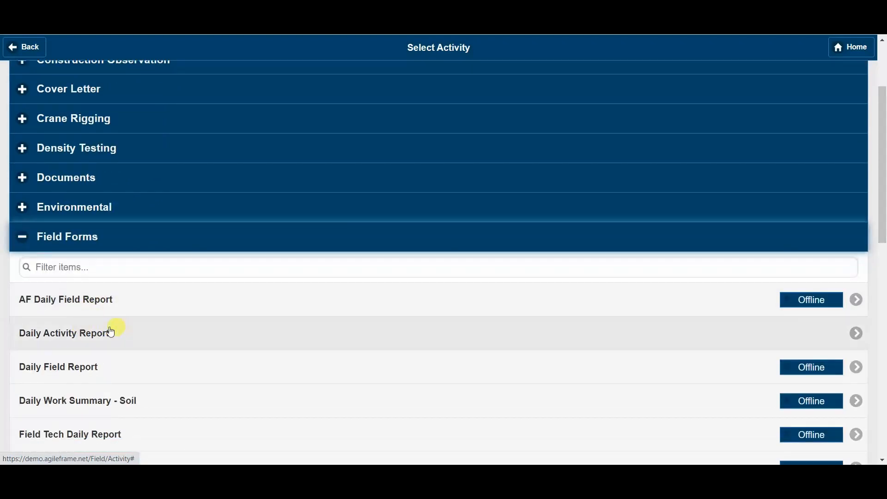
left_click(162, 344)
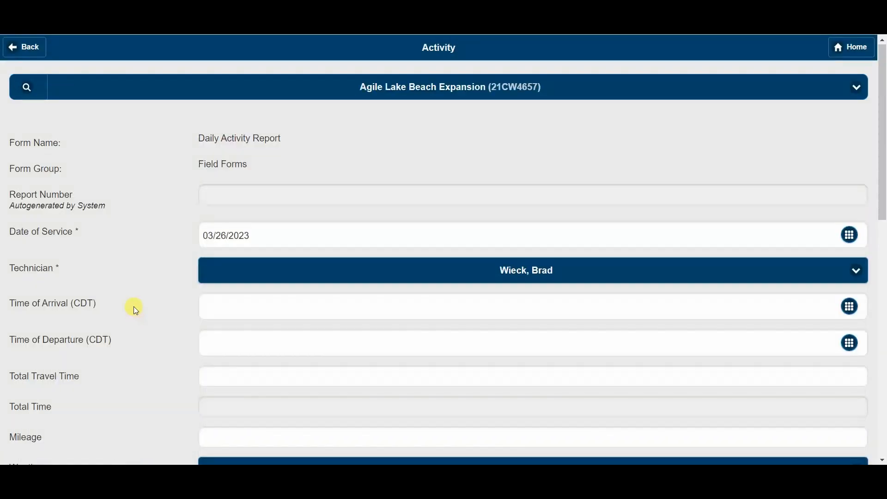
Tick Reinforcing Steel Observation under Service Requested / Performed to show its narrative.
scroll(139, 307, "down", 7)
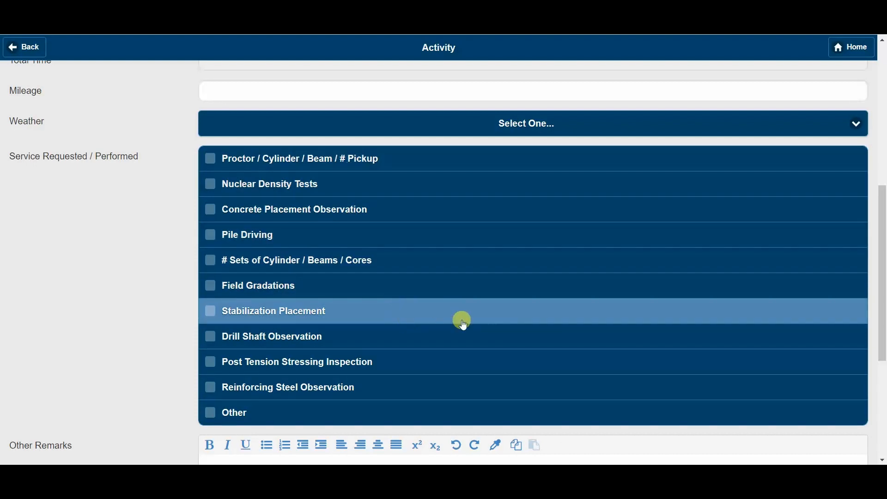
scroll(74, 263, "down", 2)
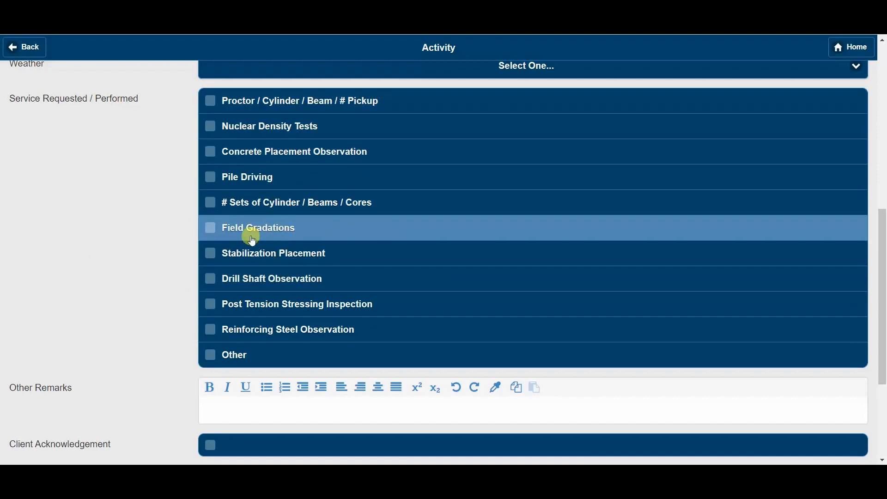
left_click(378, 331)
scroll(367, 345, "down", 1)
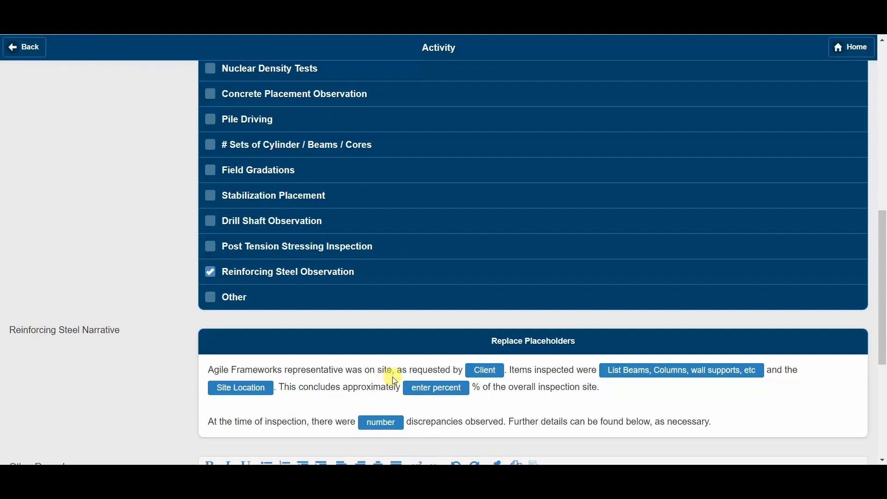
Replace the narrative placeholders with ABC, Beams, NE Corner, 90 and 5.
left_click(485, 370)
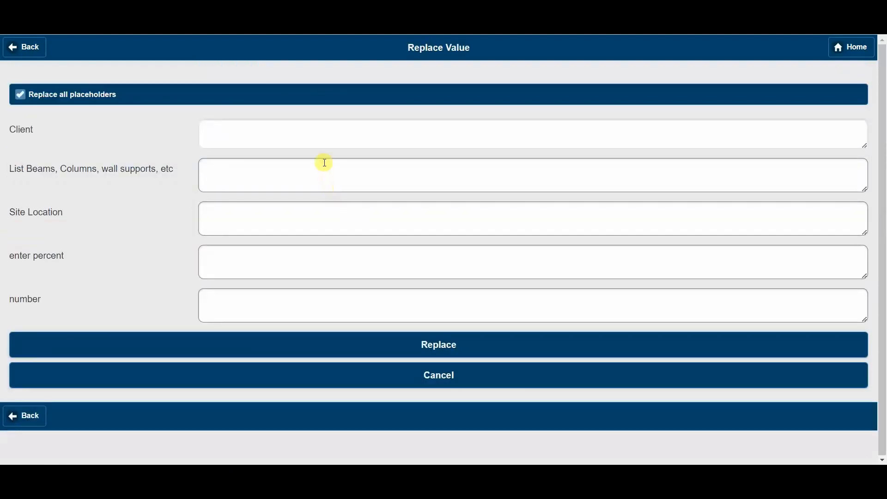
left_click(331, 124)
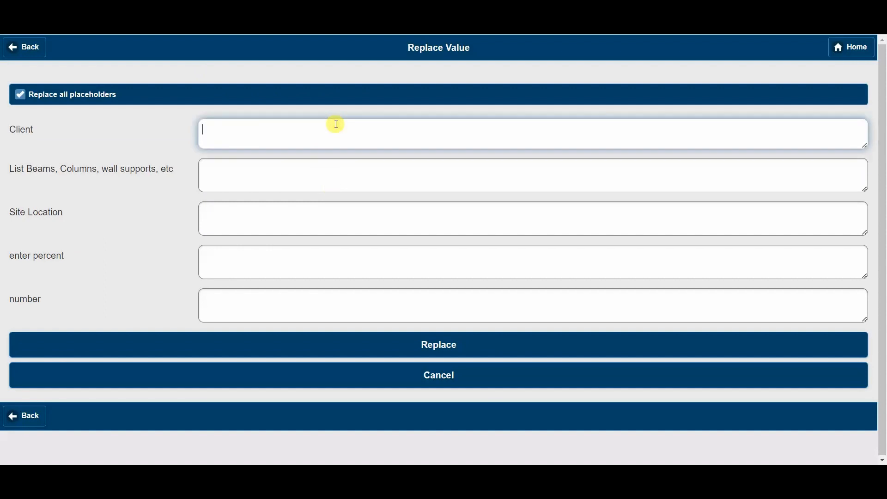
type("ABC")
key("Tab")
type("B")
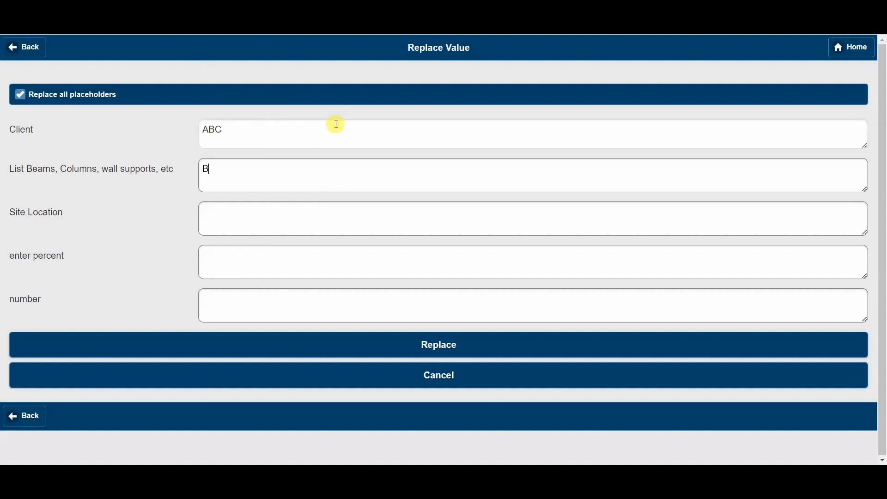
type("eams")
key("Tab")
type("NE Corner")
key("Tab")
type("90")
key("Tab")
type("5")
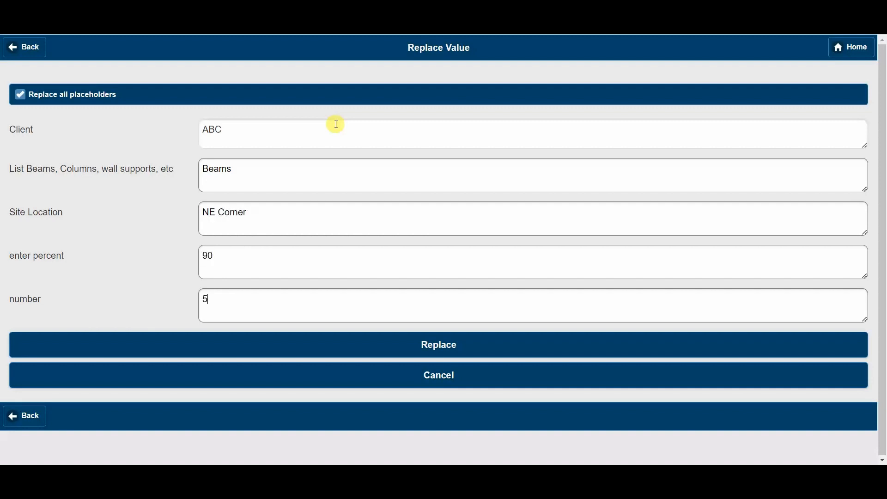
left_click(441, 344)
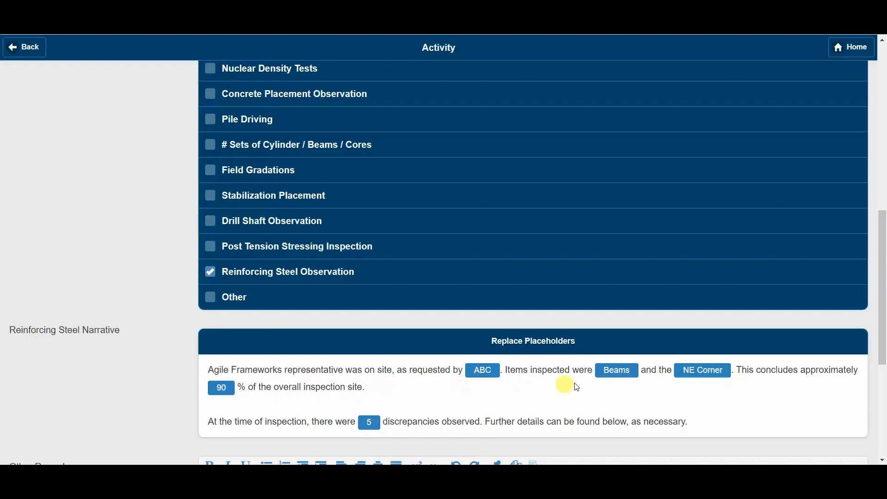
Convert the Reinforcing Steel Narrative to plain text and append a new line 'asdfasdfasdf'.
scroll(601, 375, "down", 1)
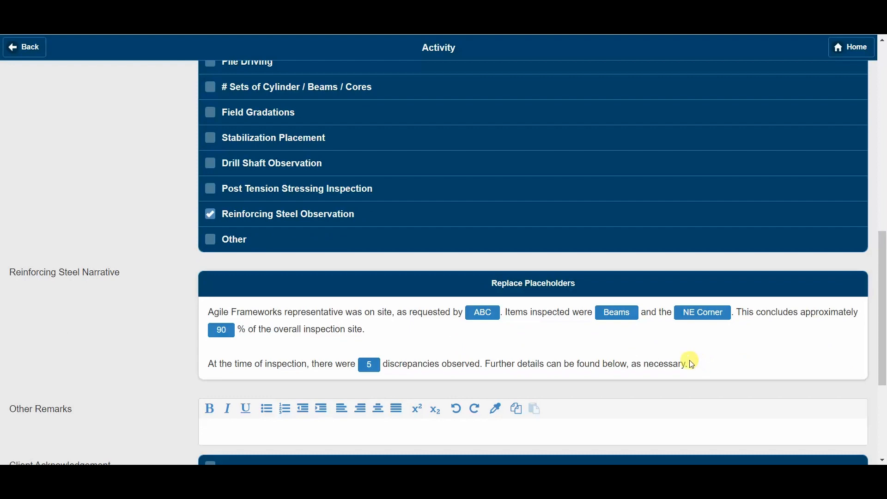
left_click(701, 362)
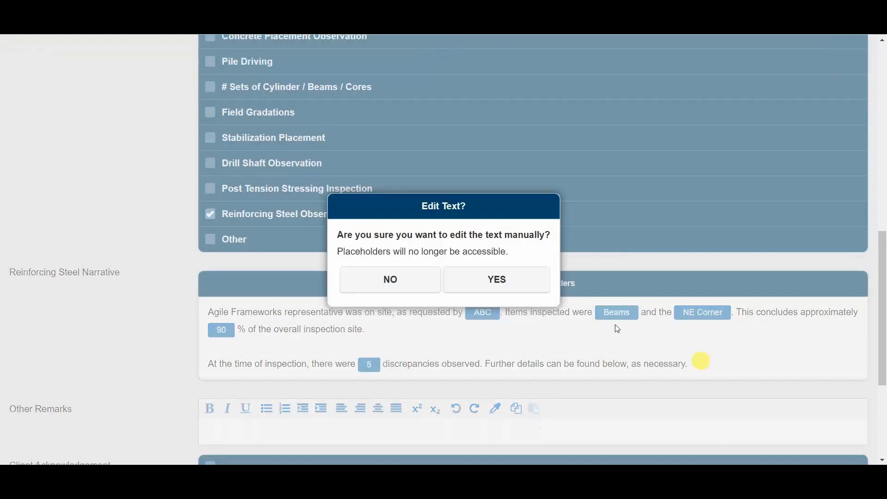
left_click(531, 284)
left_click(714, 303)
key("Return")
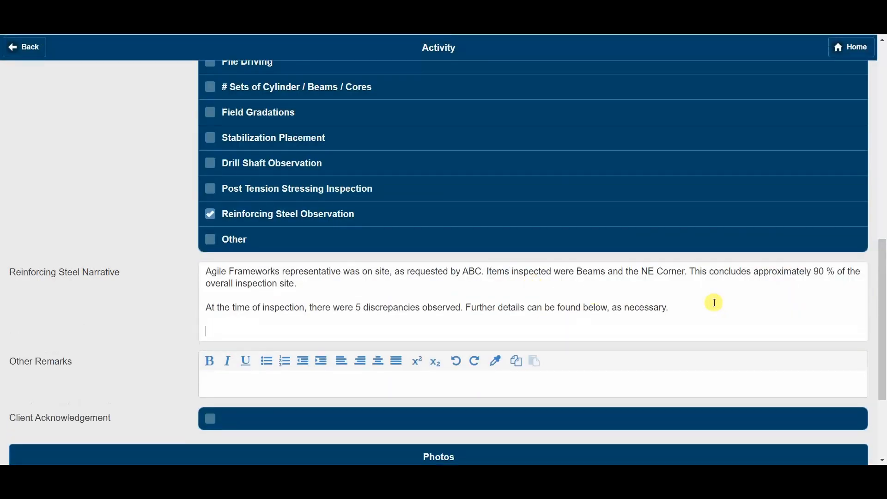
type("asdfasdfasdf")
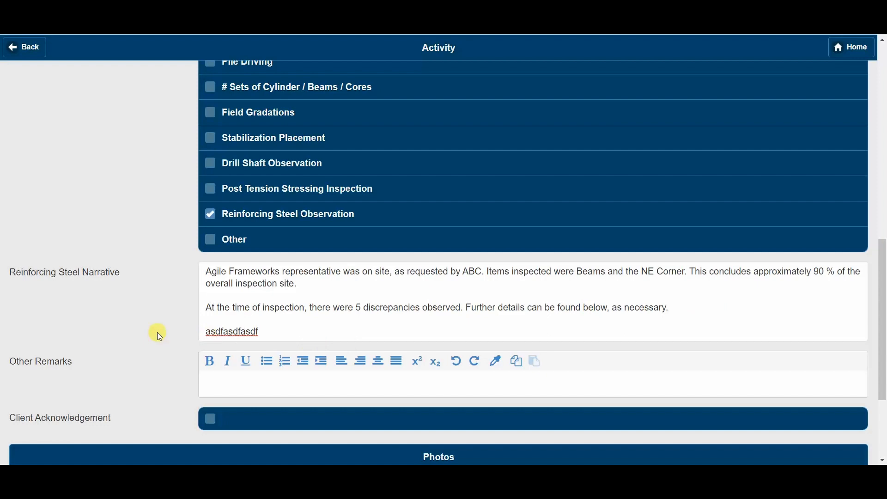
scroll(108, 307, "up", 3)
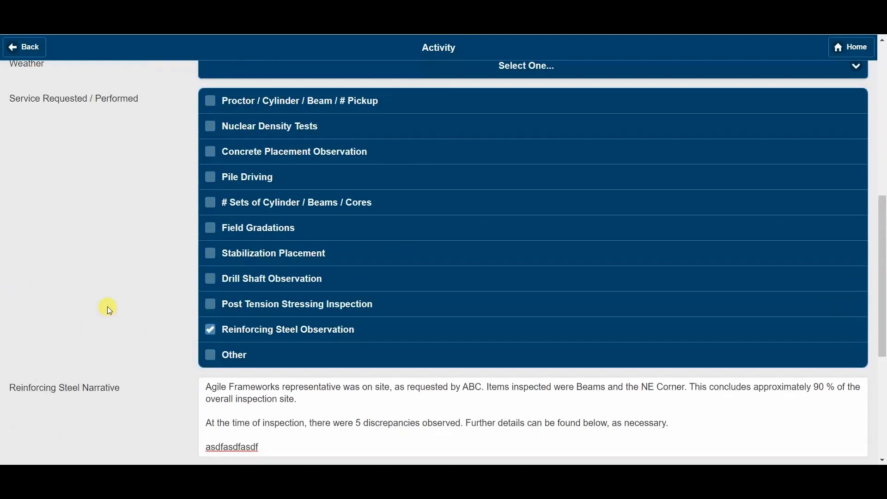
left_click(325, 156)
scroll(313, 266, "down", 3)
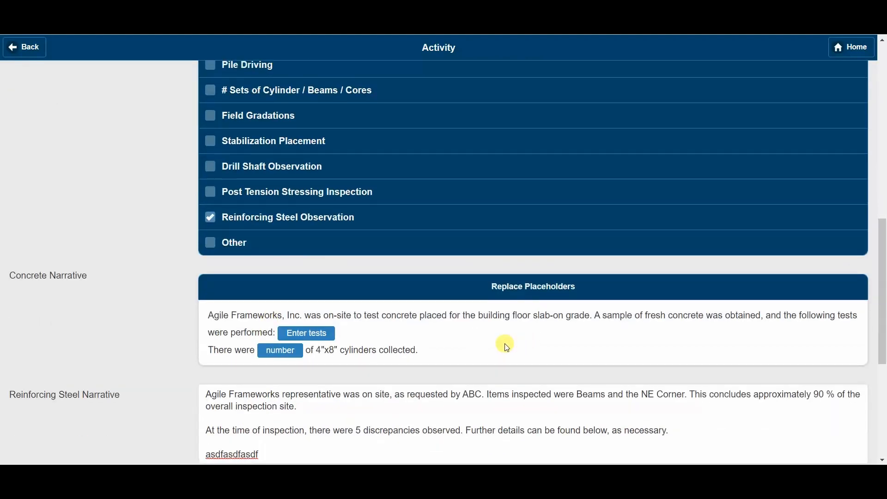
scroll(505, 342, "up", 3)
left_click(338, 133)
scroll(414, 204, "down", 3)
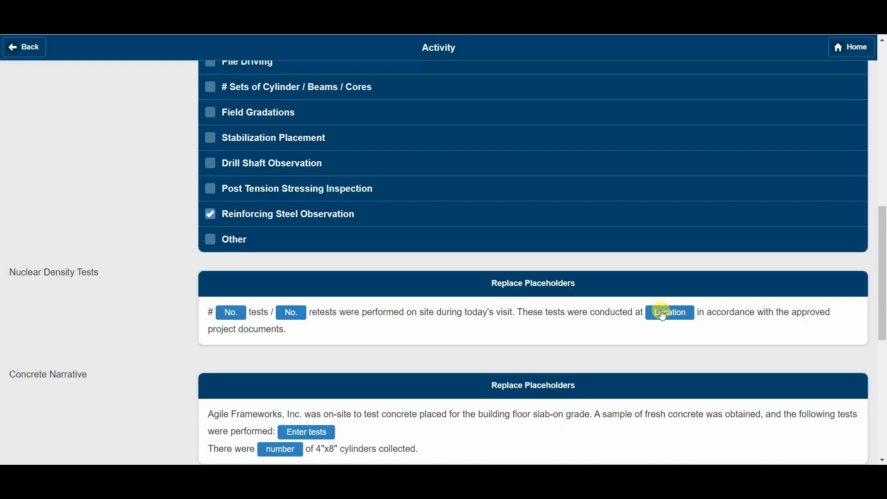
scroll(467, 356, "down", 1)
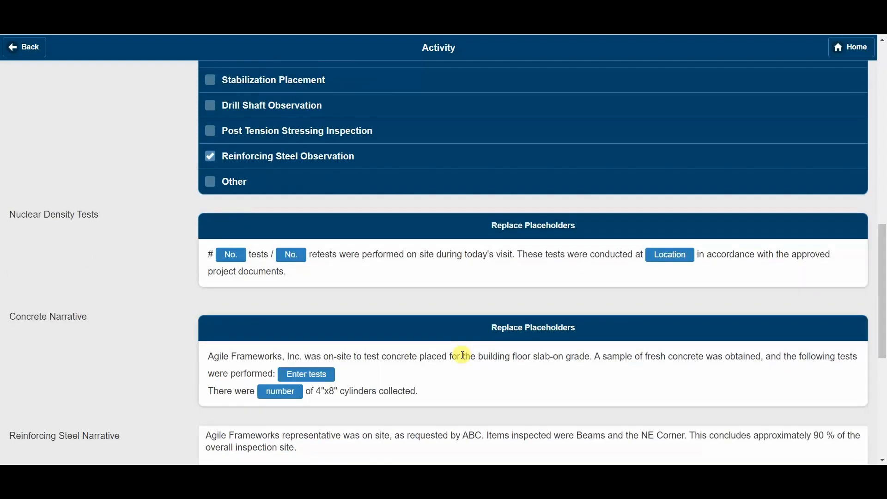
scroll(464, 356, "up", 3)
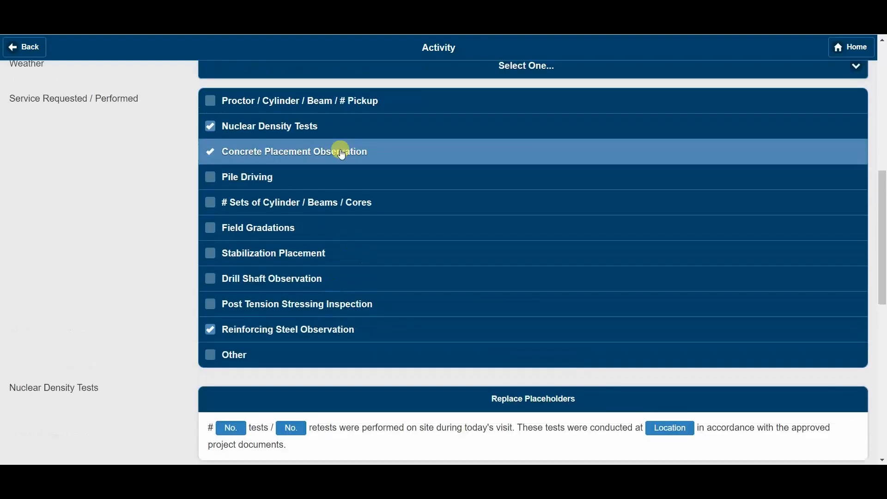
left_click(339, 148)
left_click(327, 138)
scroll(173, 307, "down", 1)
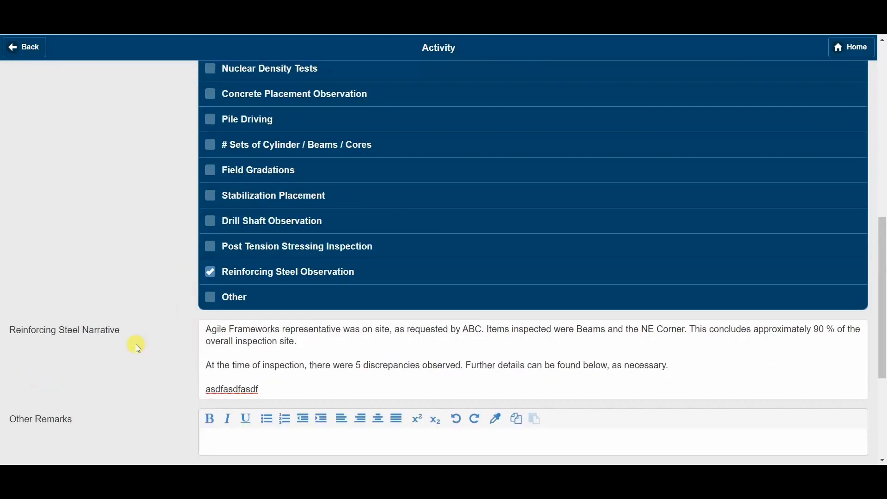
scroll(148, 339, "down", 2)
left_click_drag(292, 270, 323, 264)
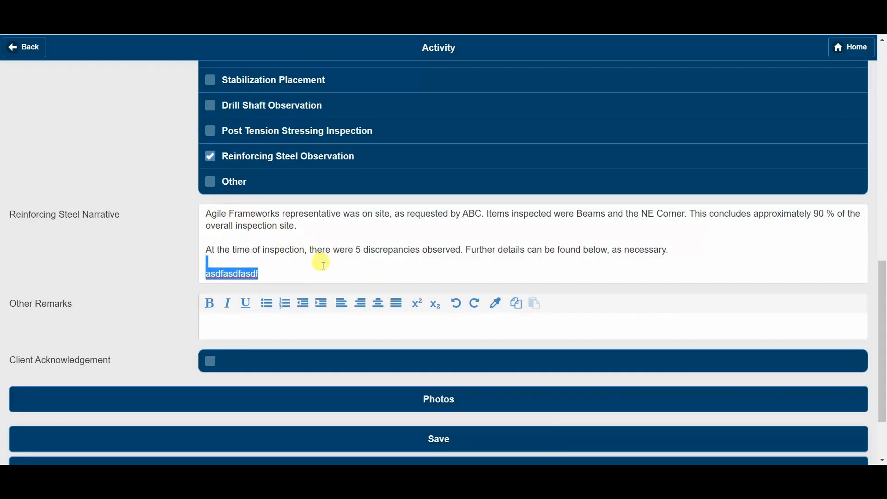
left_click(323, 264)
left_click(224, 322)
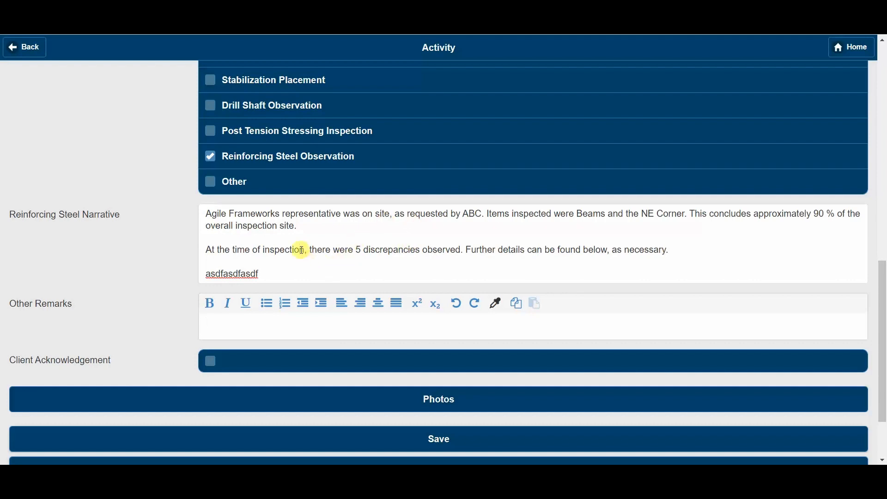
scroll(314, 245, "up", 7)
scroll(305, 217, "up", 2)
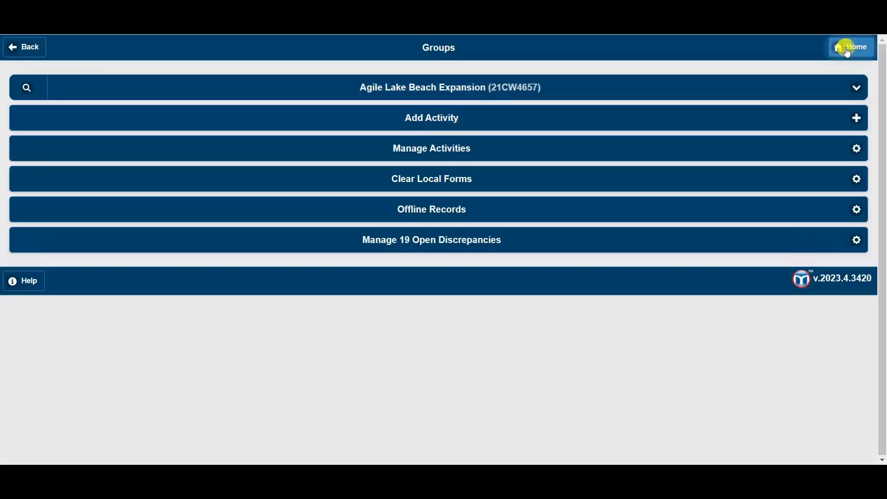
Return home and open Administration's Activity Forms list for the Field Forms group.
left_click(848, 46)
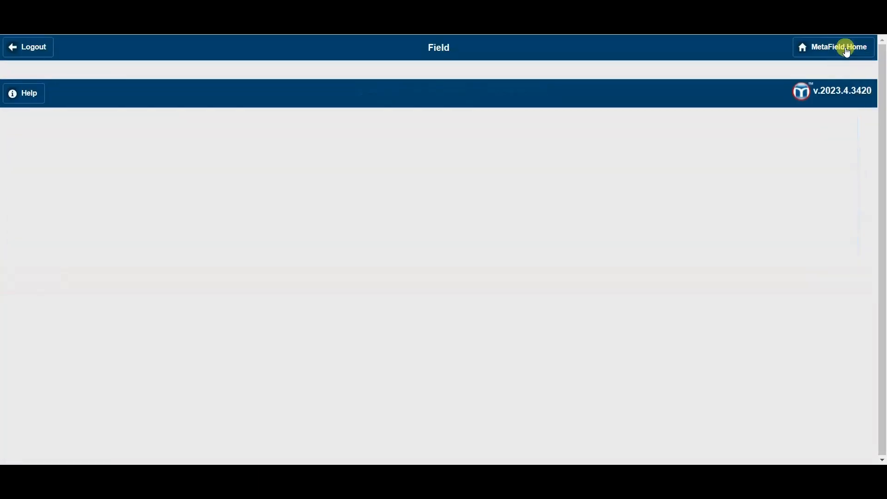
left_click(845, 48)
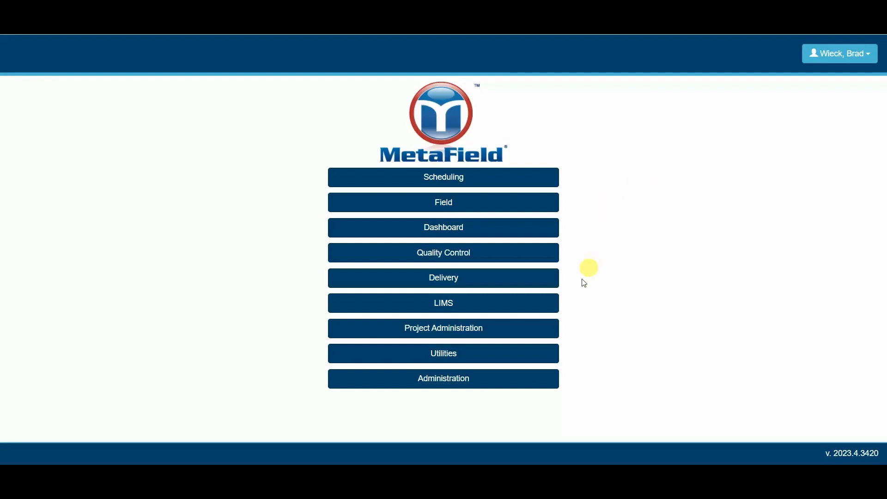
left_click(413, 388)
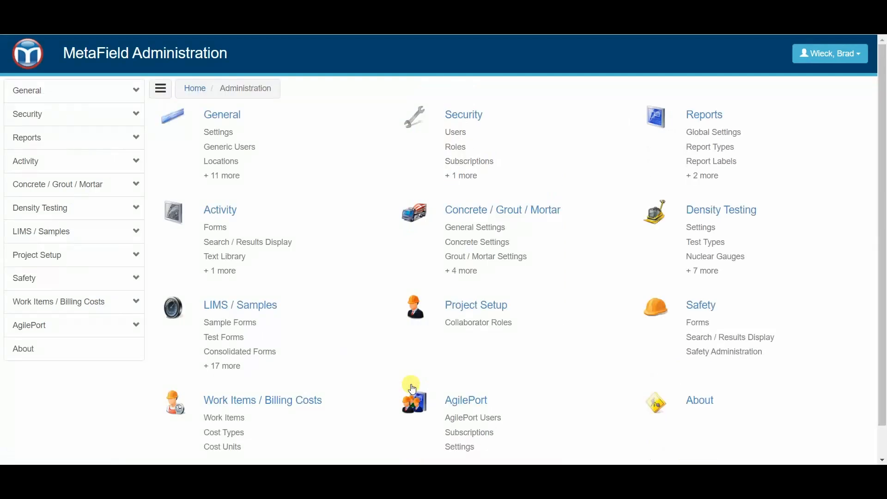
left_click(61, 168)
left_click(49, 187)
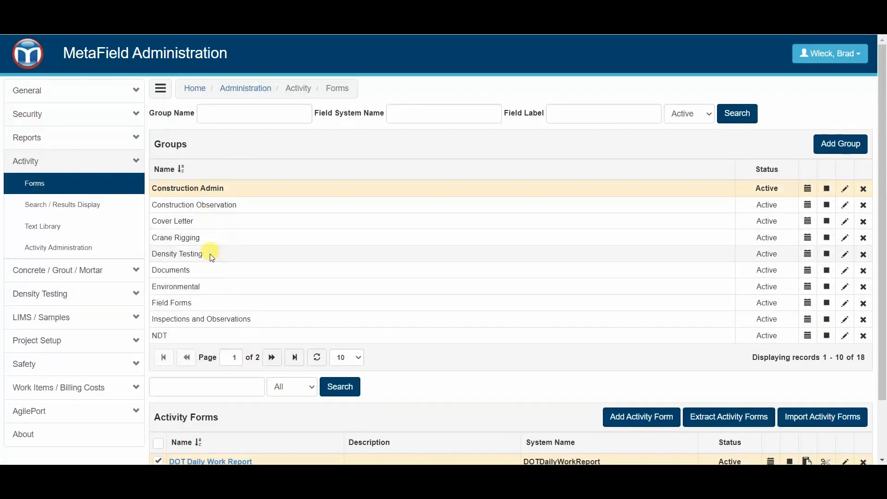
left_click(192, 303)
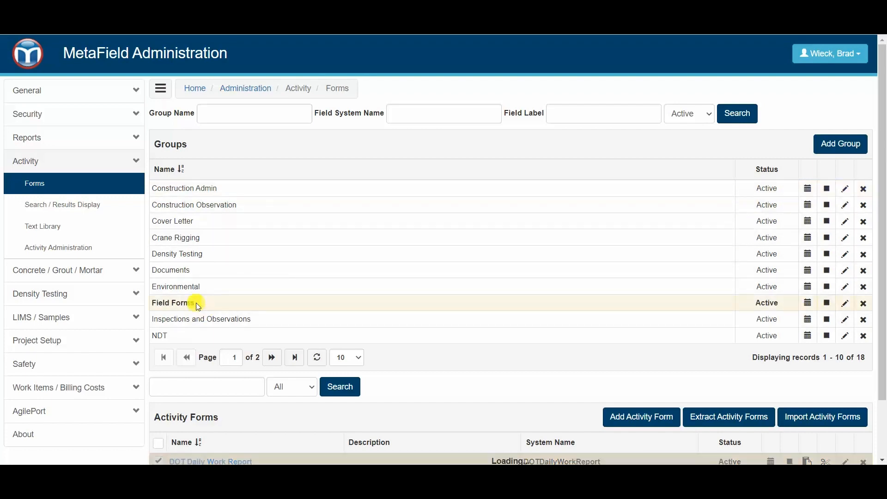
scroll(192, 304, "down", 2)
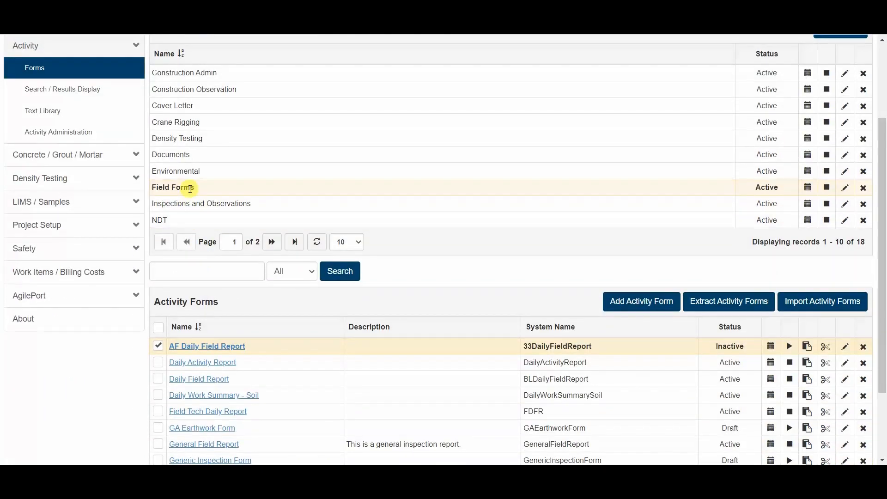
scroll(331, 283, "down", 2)
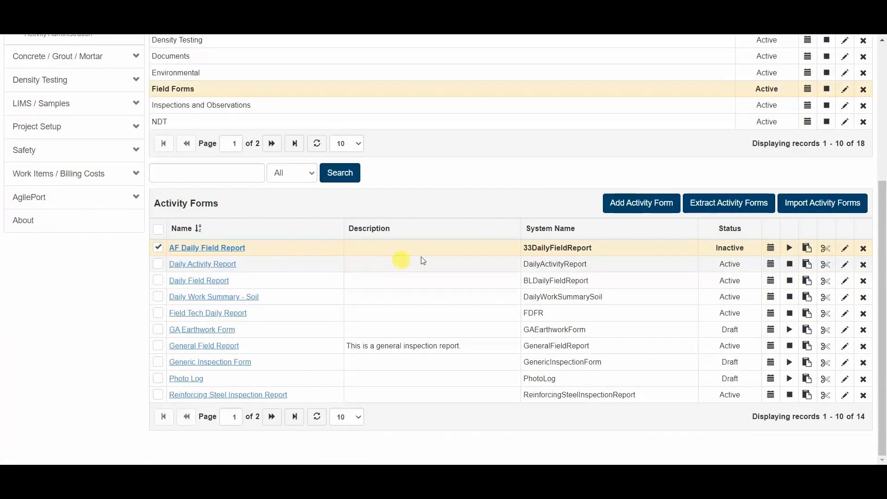
Create and save a new activity form named 'Canned Narrative Form'.
left_click(656, 205)
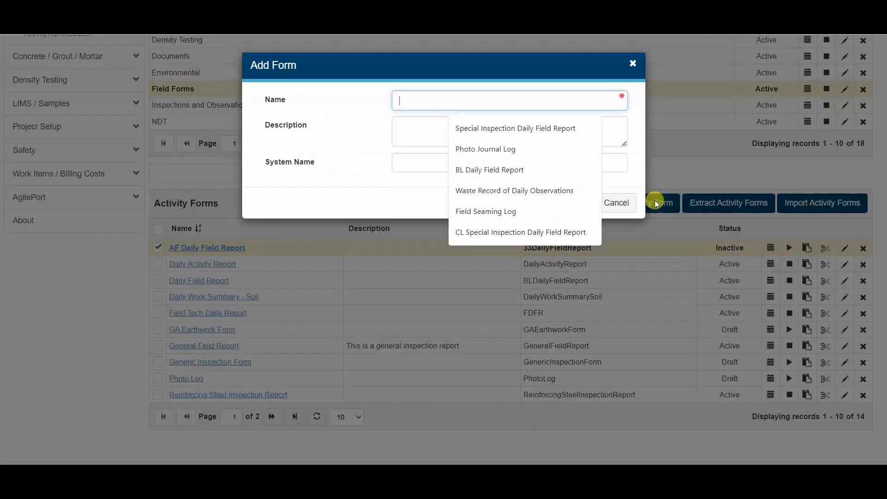
left_click(406, 190)
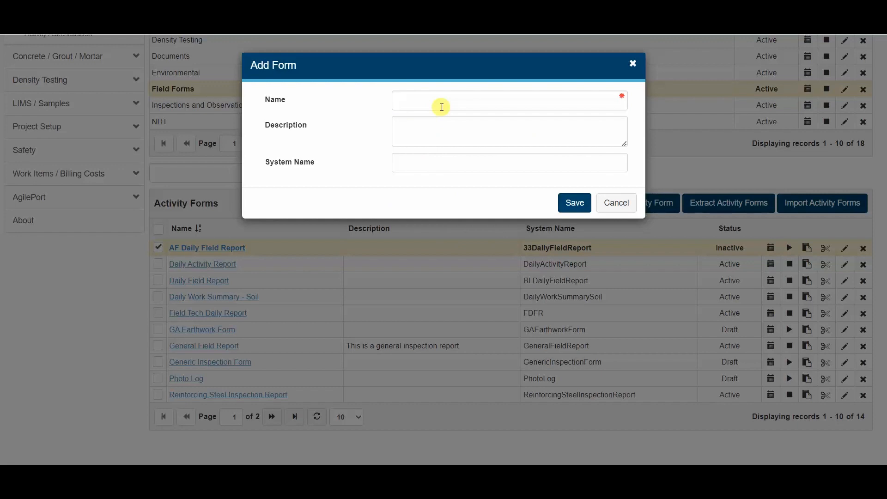
type("Canned")
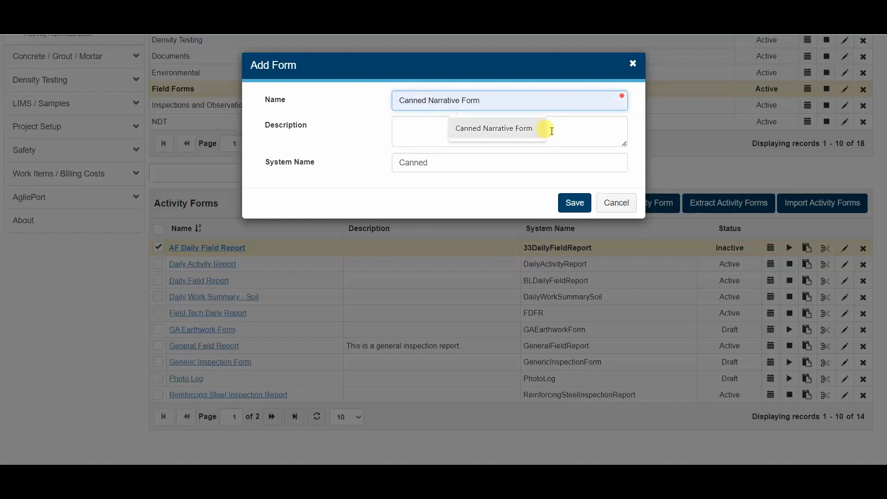
left_click(522, 125)
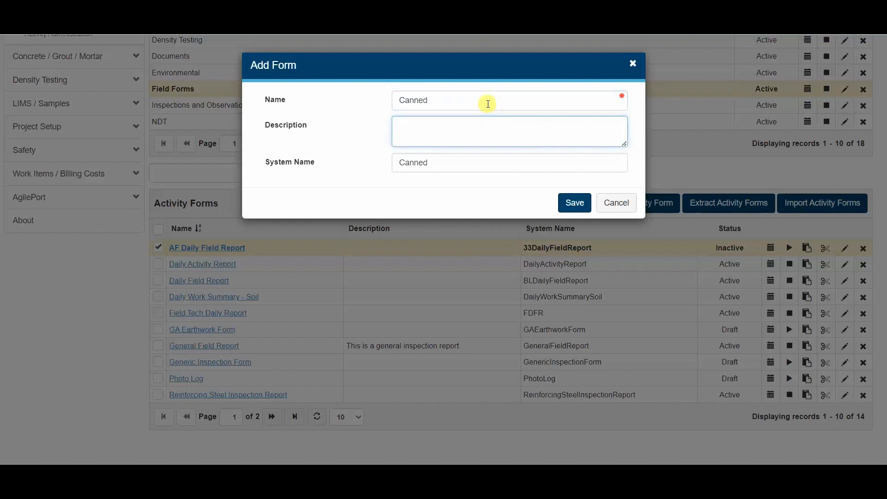
left_click(486, 103)
type("Narr")
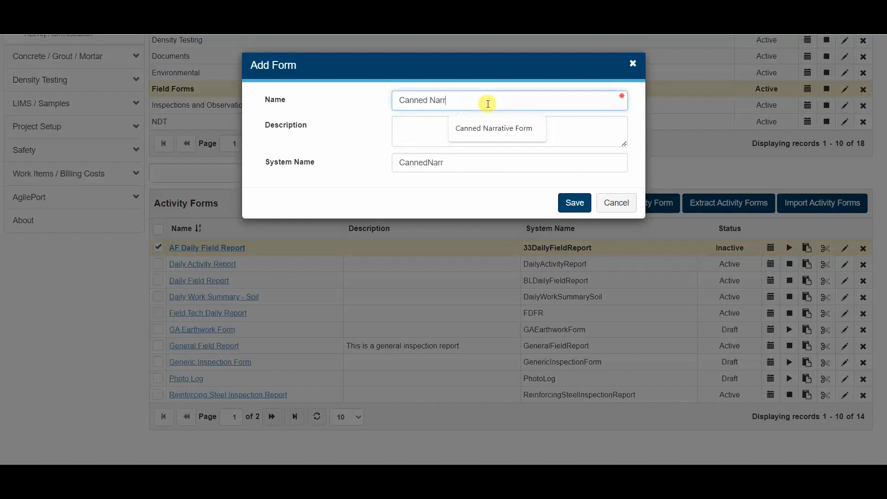
left_click(490, 129)
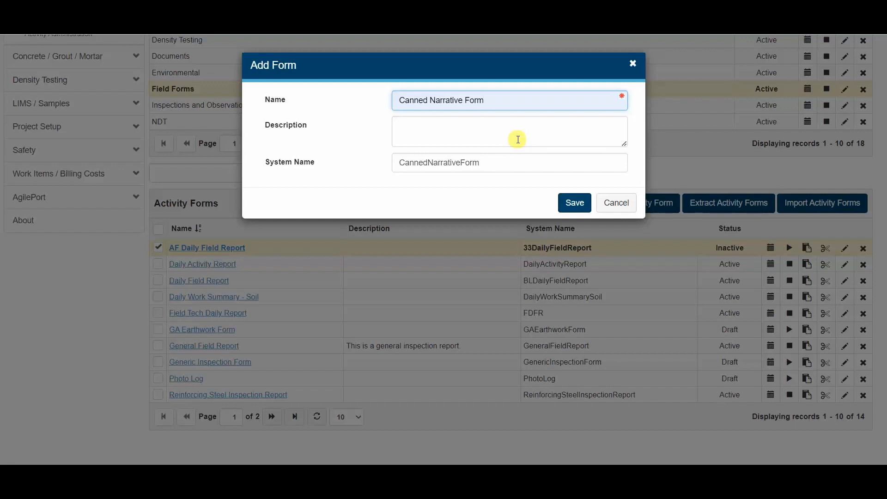
left_click(572, 203)
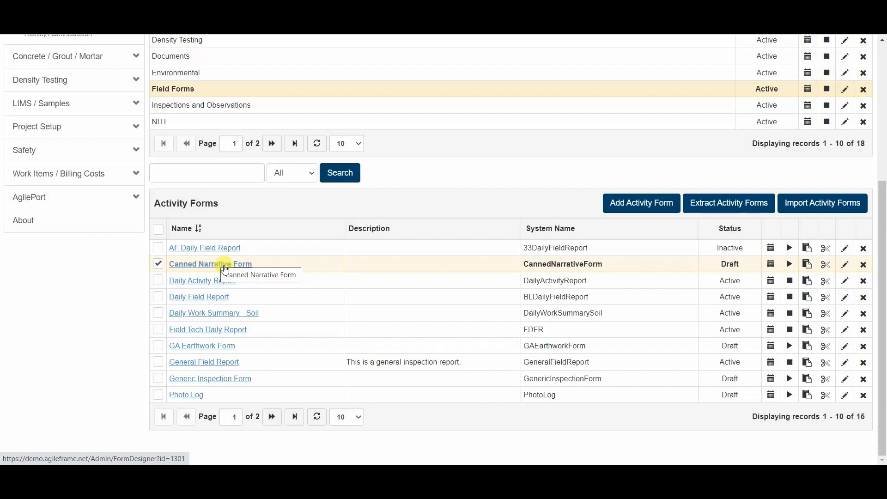
left_click(225, 270)
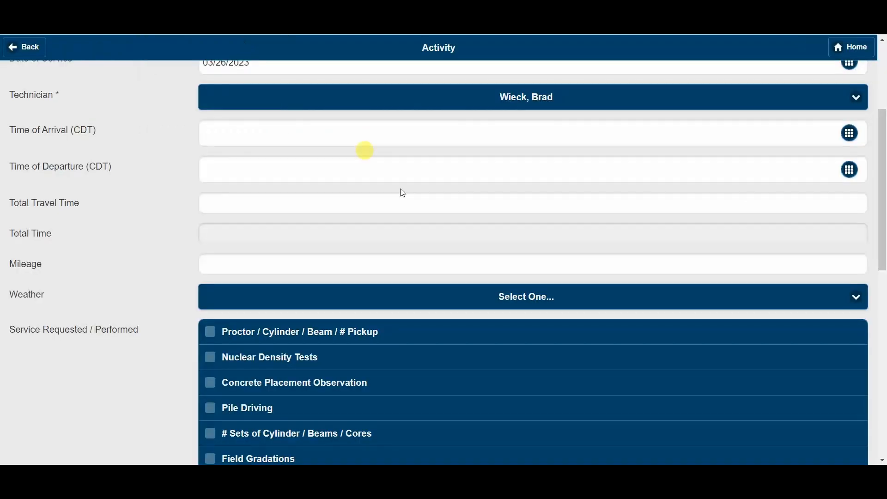
Review the form's Activity Number, Activity Date and Technician fields, then return to the admin tab.
scroll(414, 238, "down", 3)
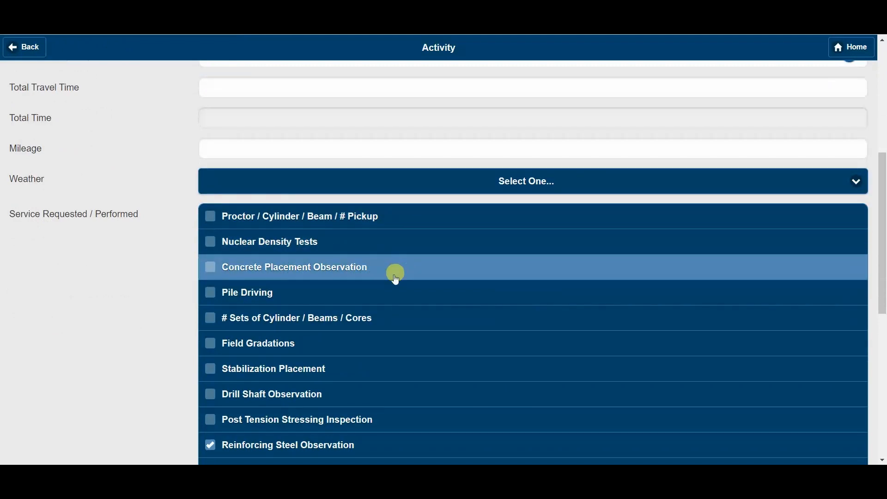
scroll(383, 283, "down", 1)
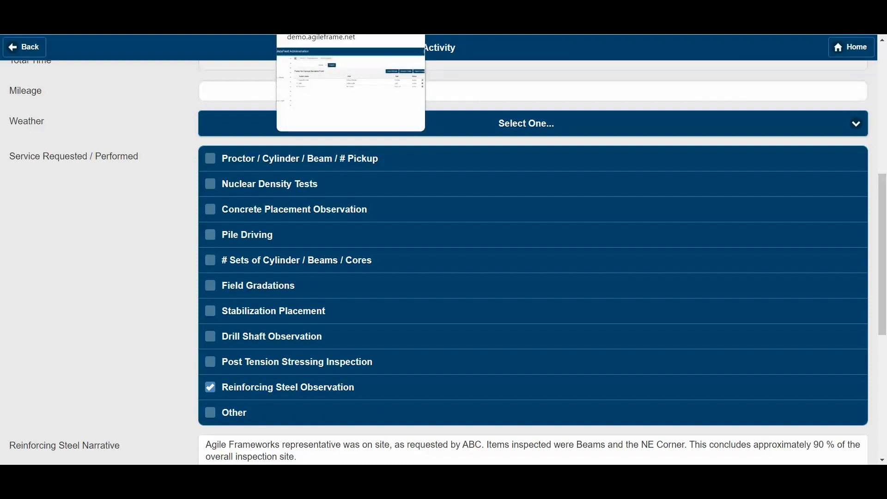
left_click(319, 5)
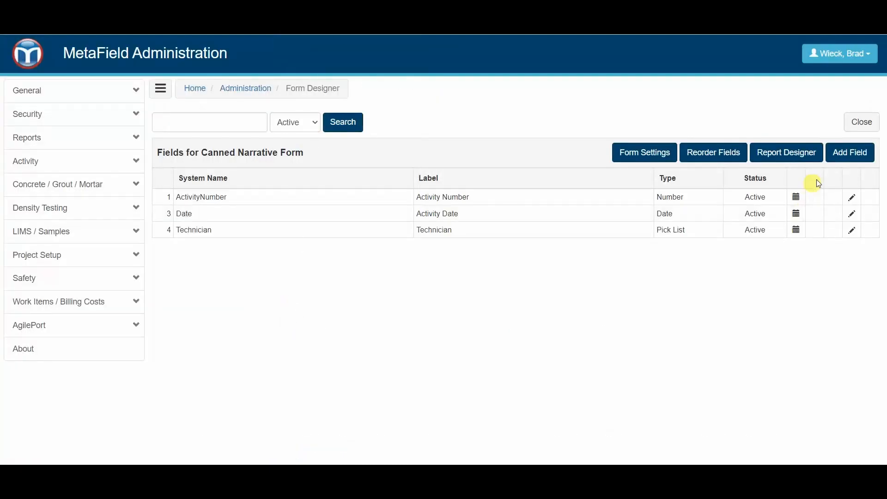
Add a new field labelled 'Services Requested' with type Multiple Choice.
left_click(854, 152)
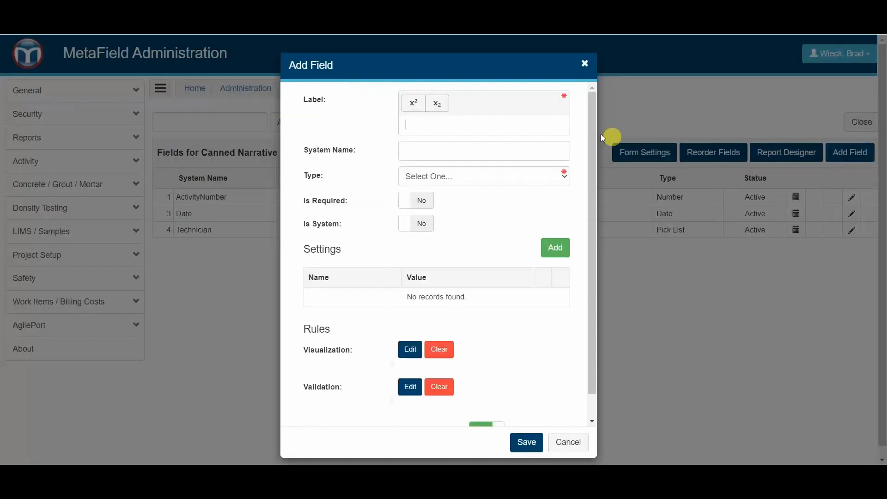
left_click(540, 129)
type("Services Req")
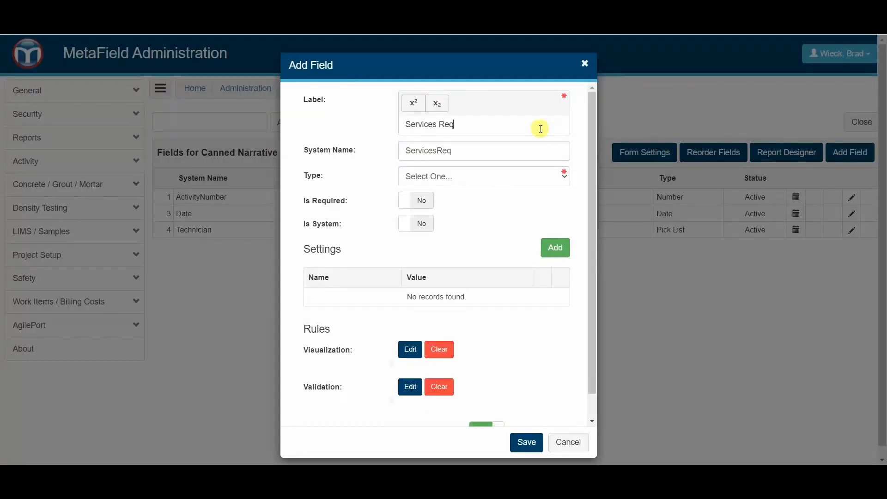
type("uested")
left_click(428, 180)
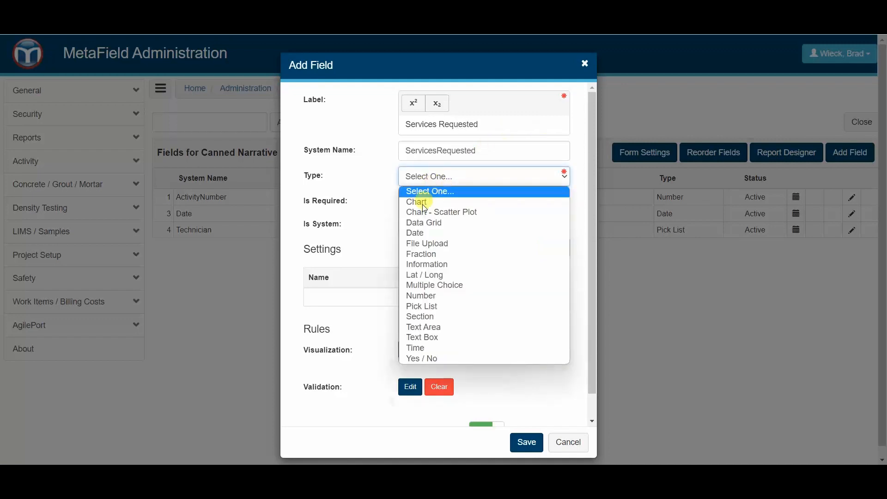
left_click(461, 287)
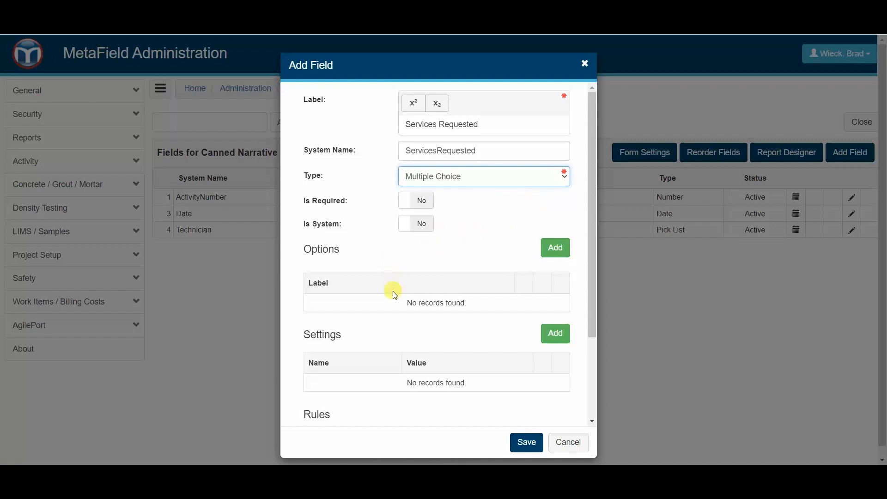
scroll(391, 303, "down", 2)
Add the choice option 'Nuclear Gauge Testing' to the field.
left_click(555, 190)
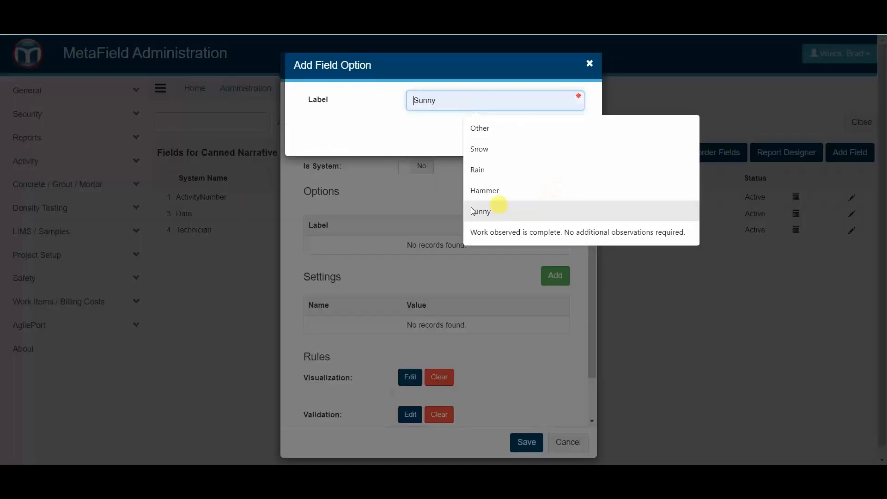
left_click(438, 104)
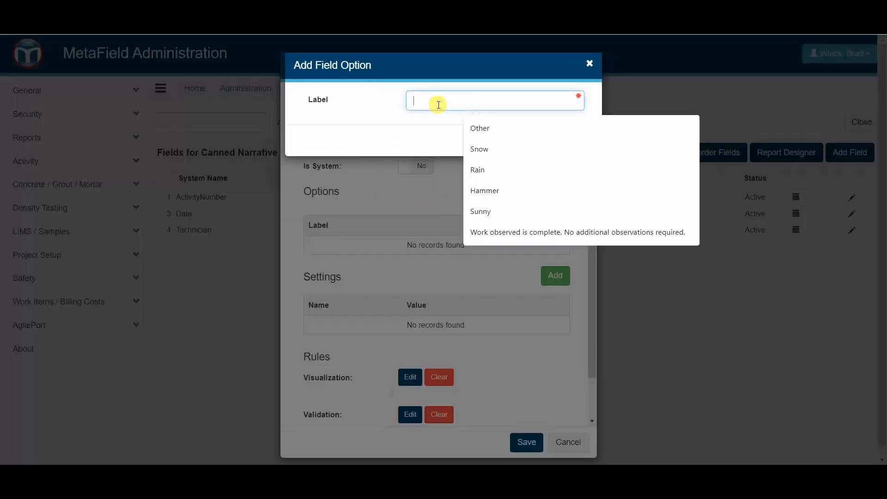
type("Copac")
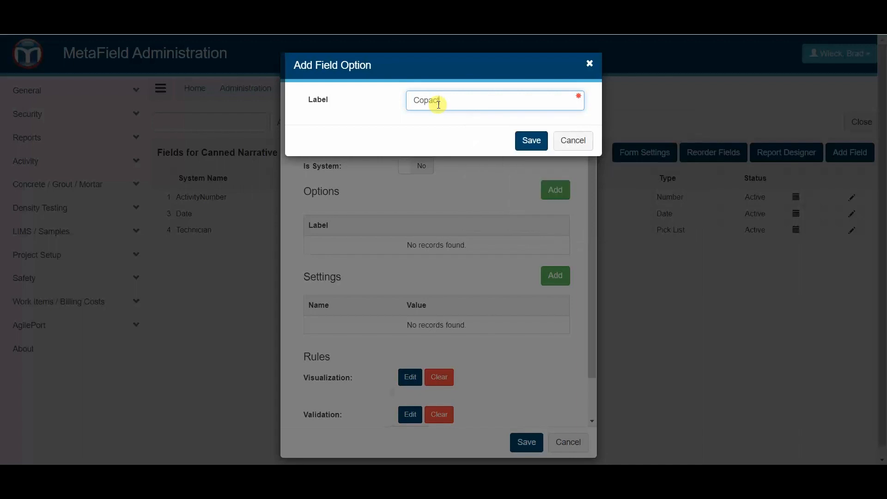
key("BackSpace")
key("BackSpace")
key("BackSpace")
key("BackSpace")
key("BackSpace")
type("Nuclear Gauge Test")
key("BackSpace")
type("Testing")
left_click(531, 141)
Add options Concrete Placement and Steel Observation, then save the Services Requested field.
left_click(557, 189)
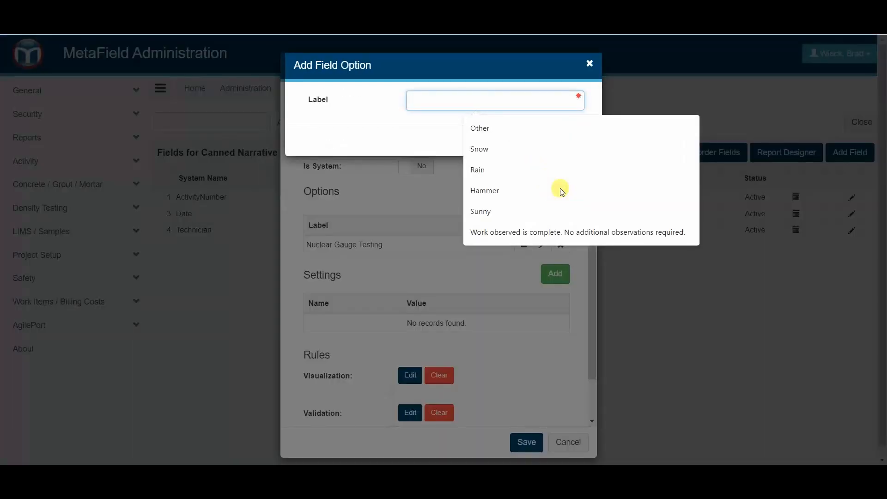
type("Concrete Placement")
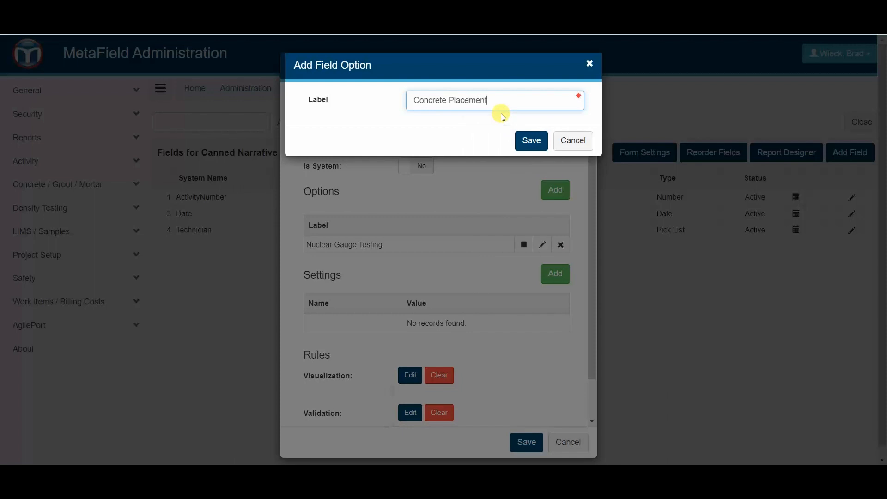
left_click(527, 139)
left_click(550, 185)
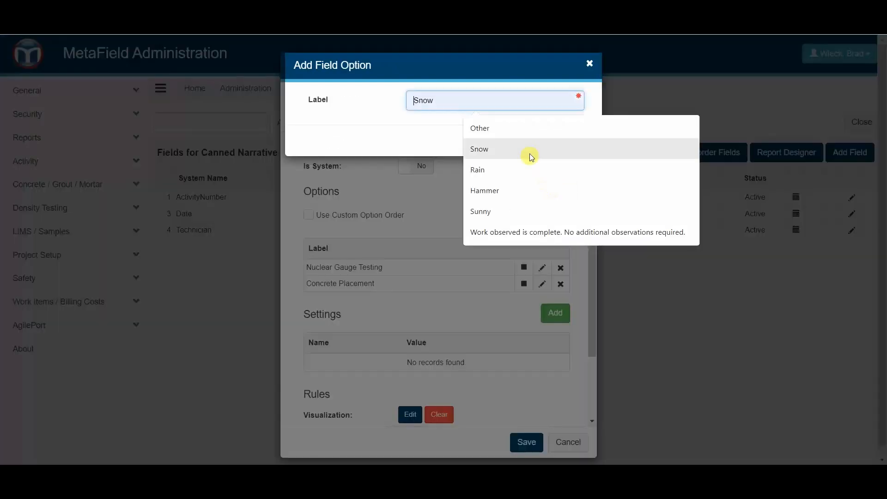
type("Steel Observation")
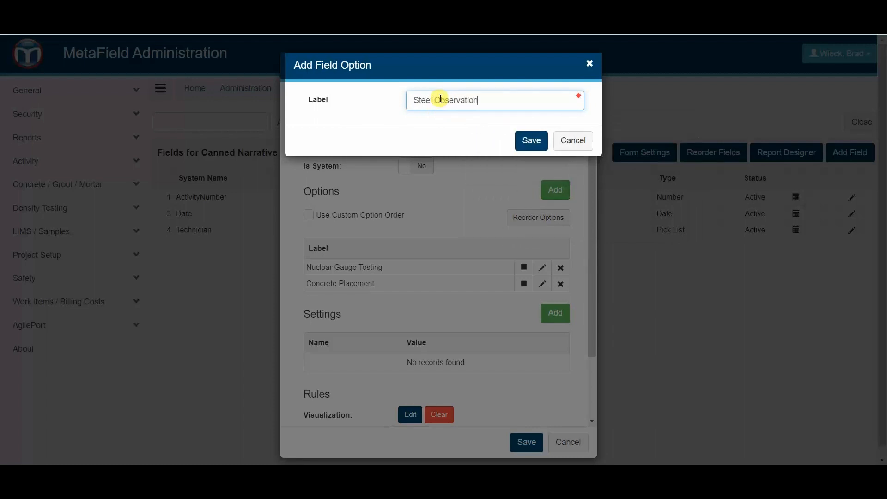
left_click(531, 140)
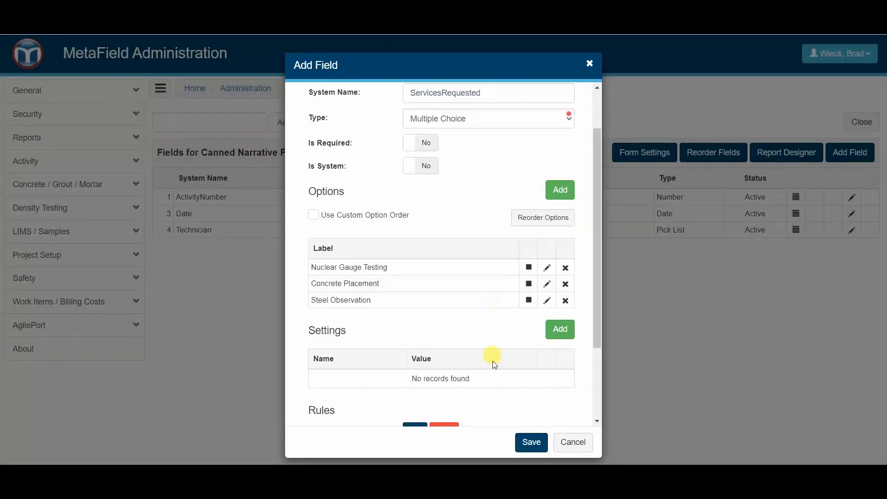
left_click(542, 443)
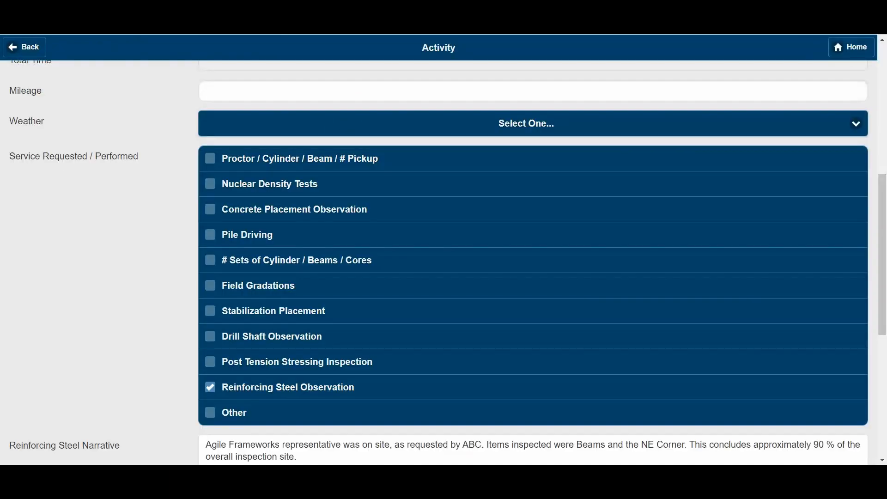
Leave the unsaved activity form and return to the MetaField home menu.
scroll(155, 72, "up", 4)
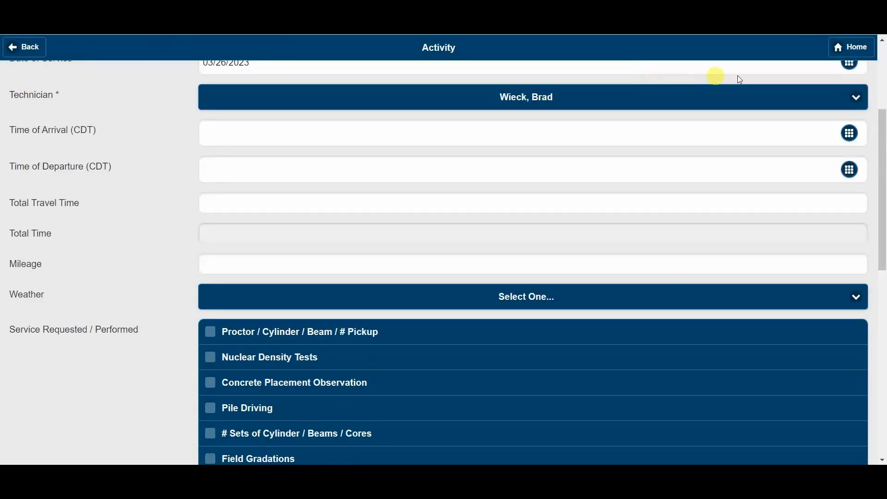
left_click(855, 49)
left_click(501, 89)
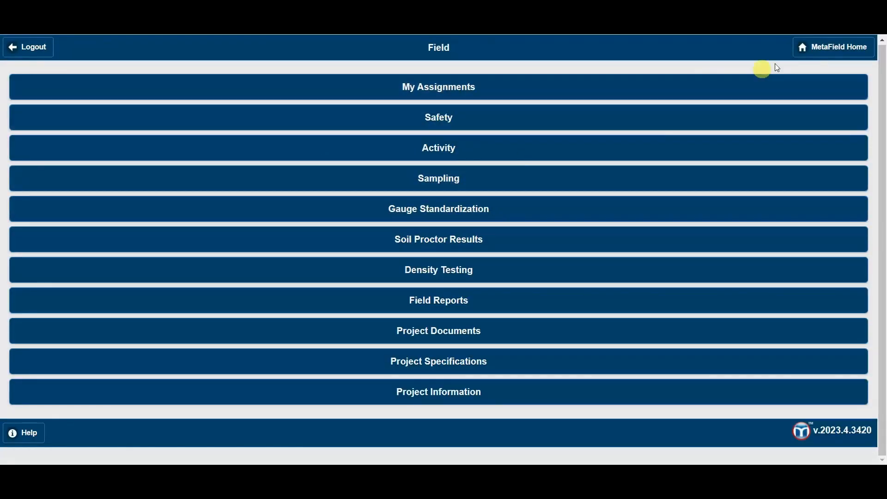
left_click(811, 50)
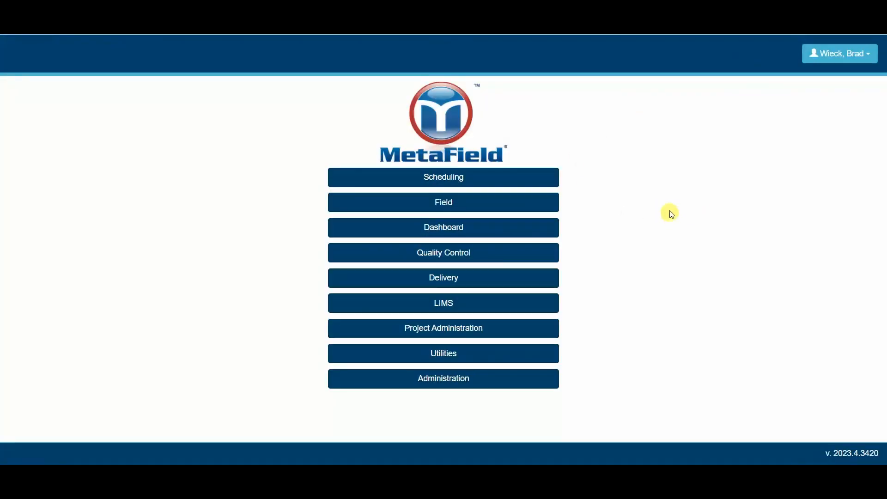
Under Field > Activity > Add Activity, open Canned Narrative Form from the Field Forms group.
left_click(454, 202)
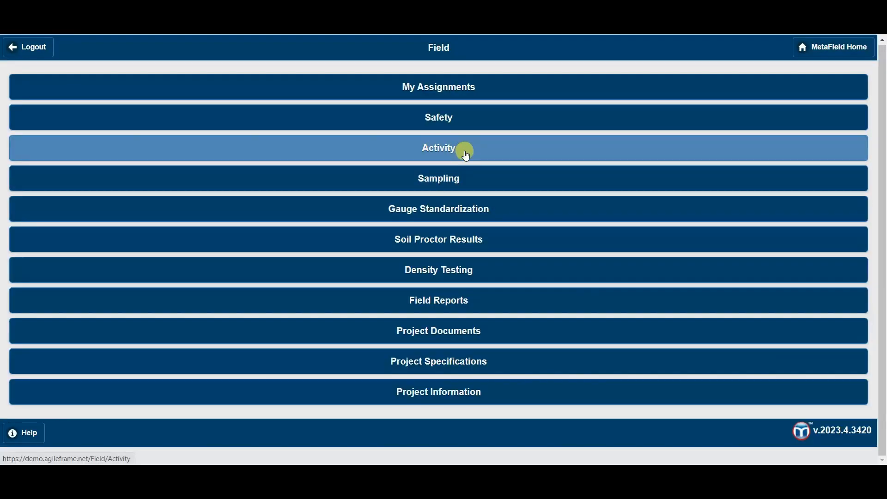
left_click(462, 149)
left_click(448, 119)
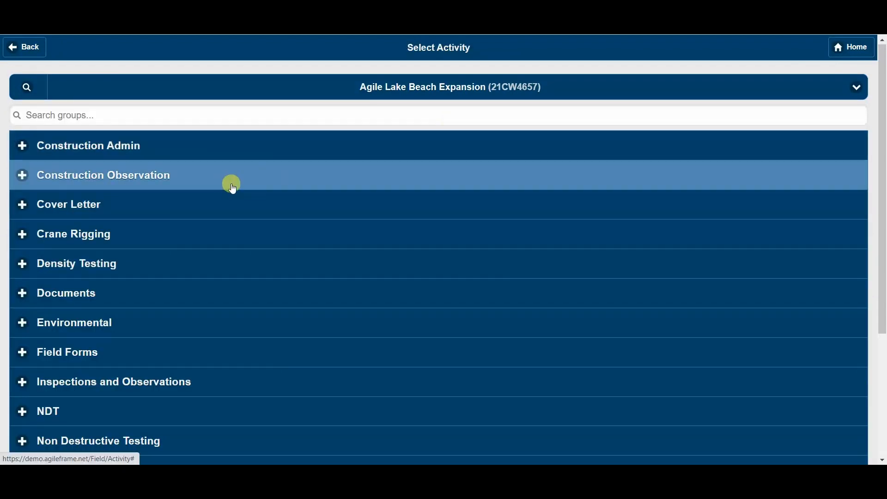
scroll(228, 204, "down", 2)
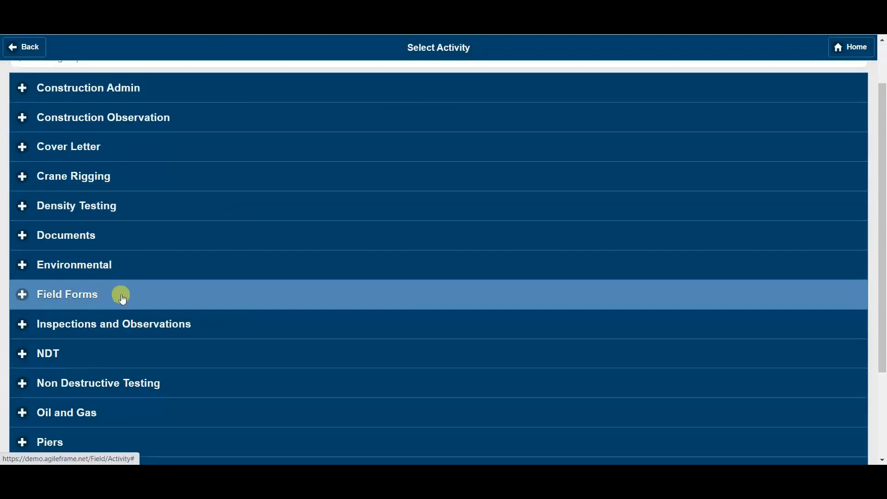
left_click(122, 297)
scroll(115, 305, "down", 1)
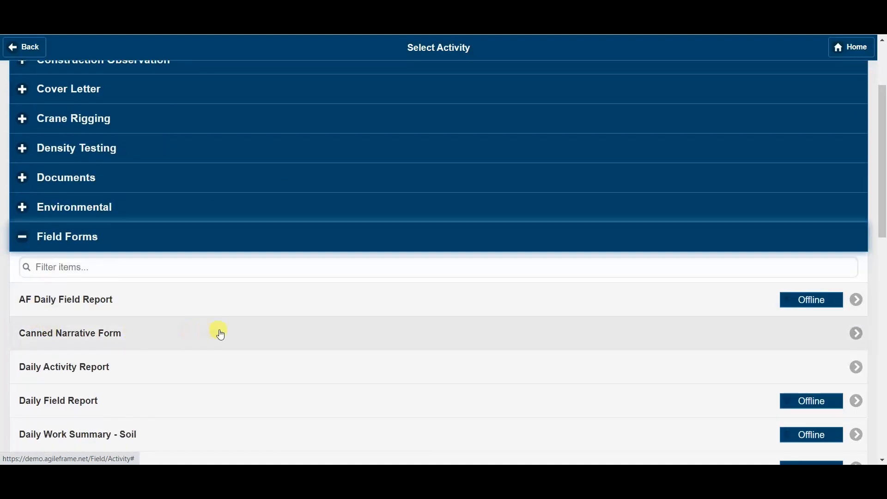
left_click(220, 334)
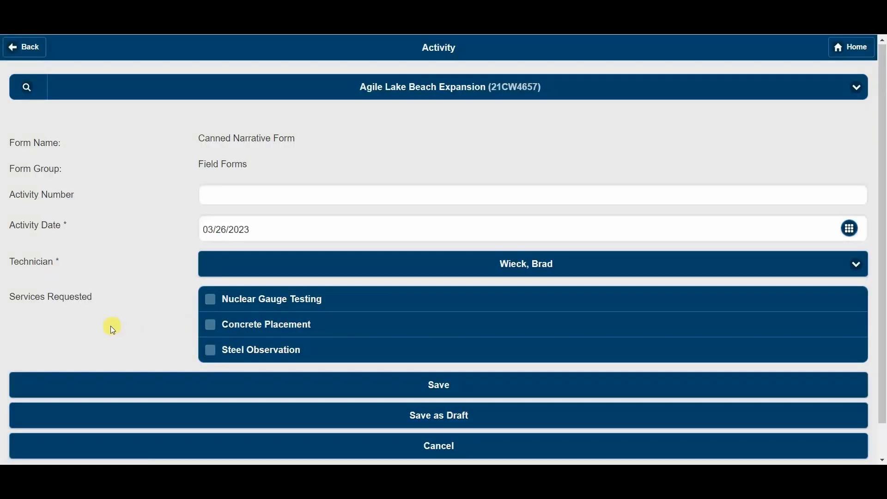
Toggle the Nuclear Gauge Testing, Concrete Placement and Steel Observation checkboxes, then go back to the Administration Form Designer.
scroll(111, 325, "down", 1)
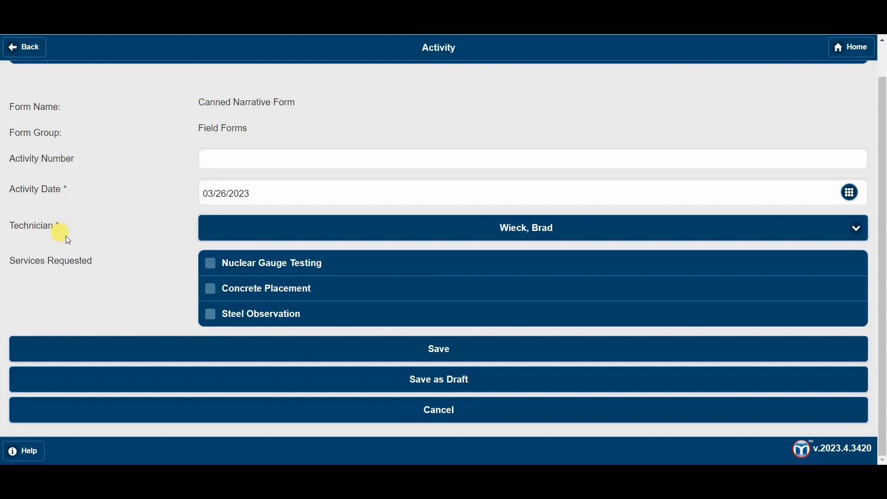
left_click(229, 262)
left_click(242, 287)
left_click(241, 313)
left_click(242, 286)
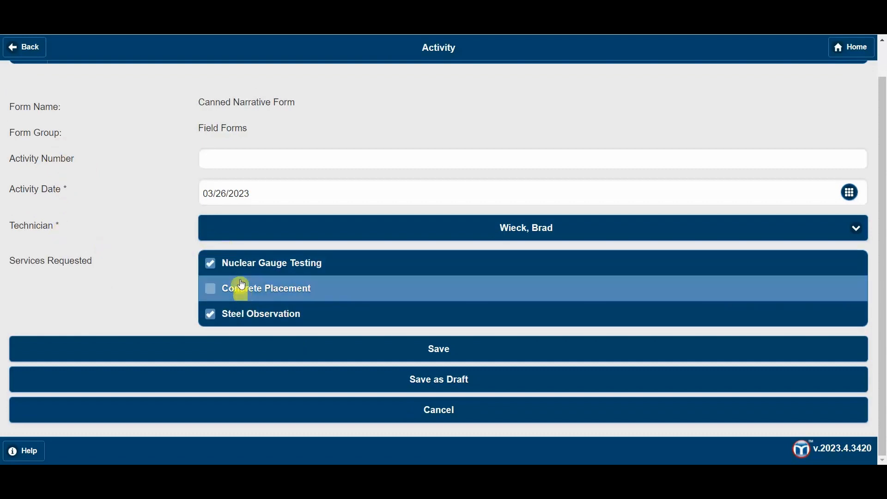
left_click(231, 263)
left_click(240, 313)
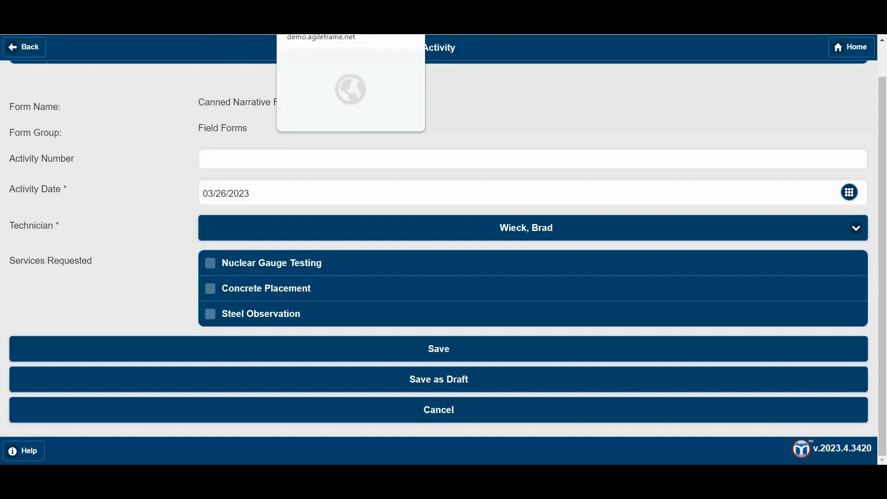
left_click(301, 32)
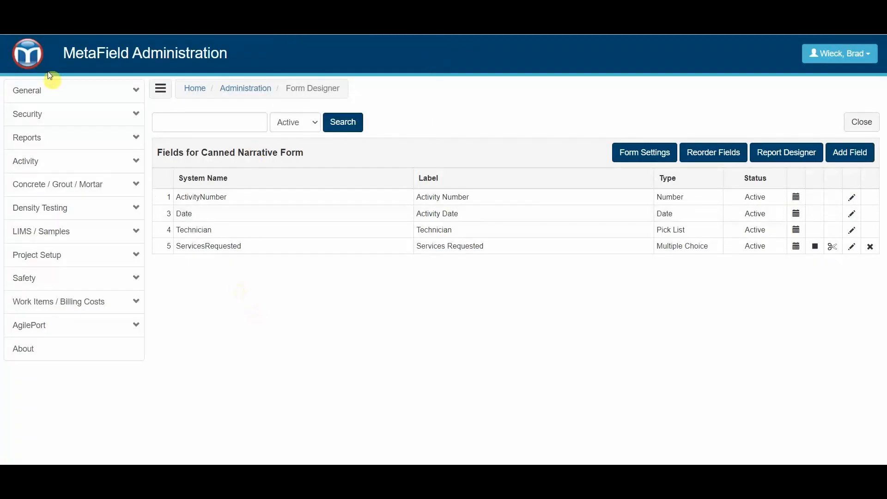
left_click(28, 54)
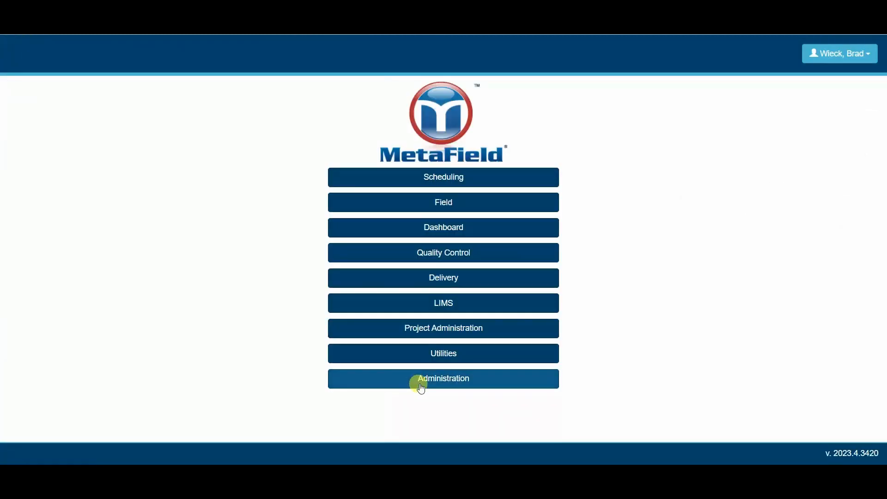
left_click(456, 383)
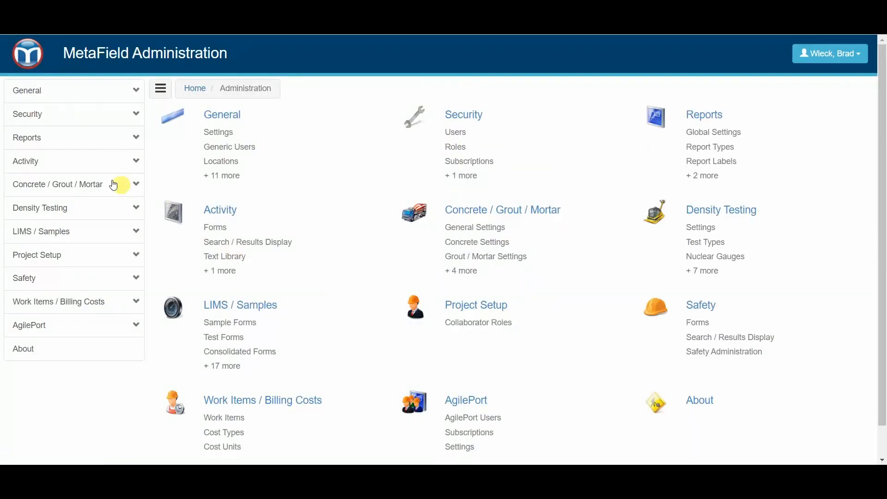
left_click(85, 162)
left_click(44, 188)
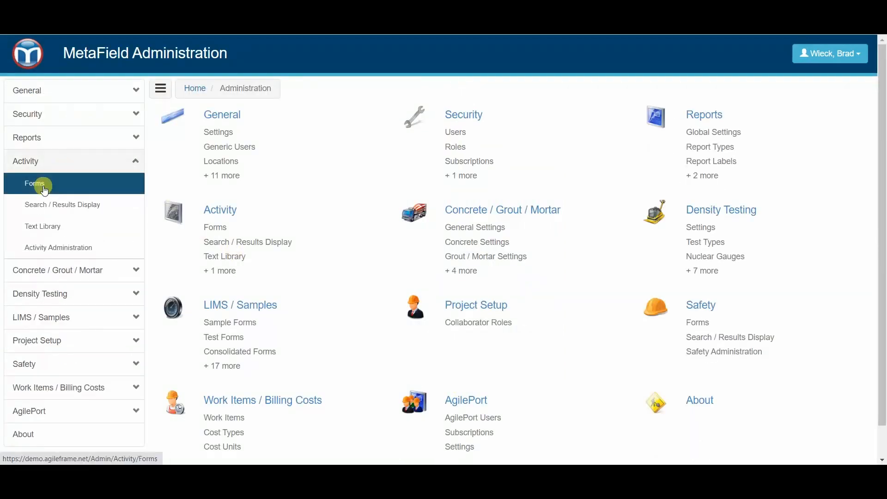
scroll(195, 314, "down", 2)
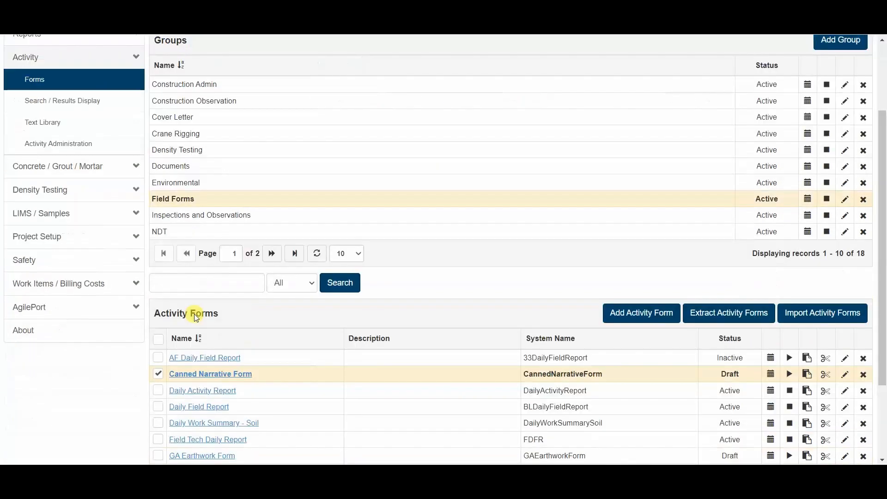
left_click(206, 365)
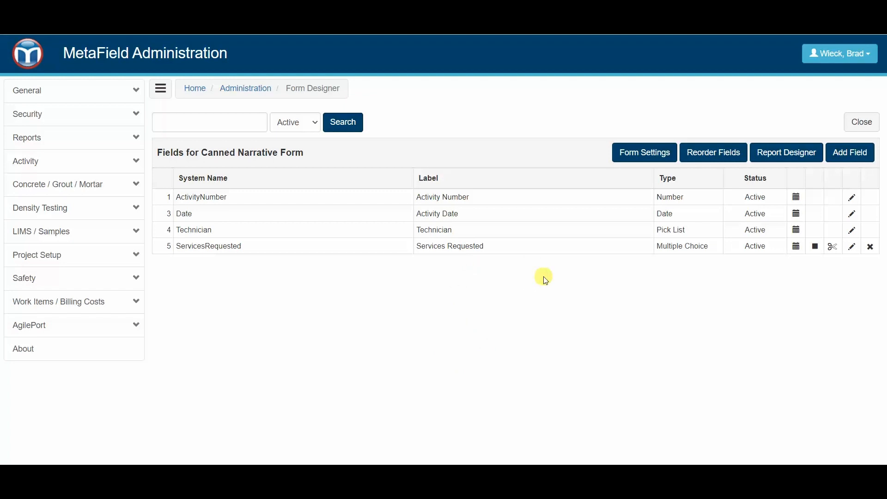
Inspect the ServicesRequested field's options in Edit Field and cancel without changes.
left_click(853, 249)
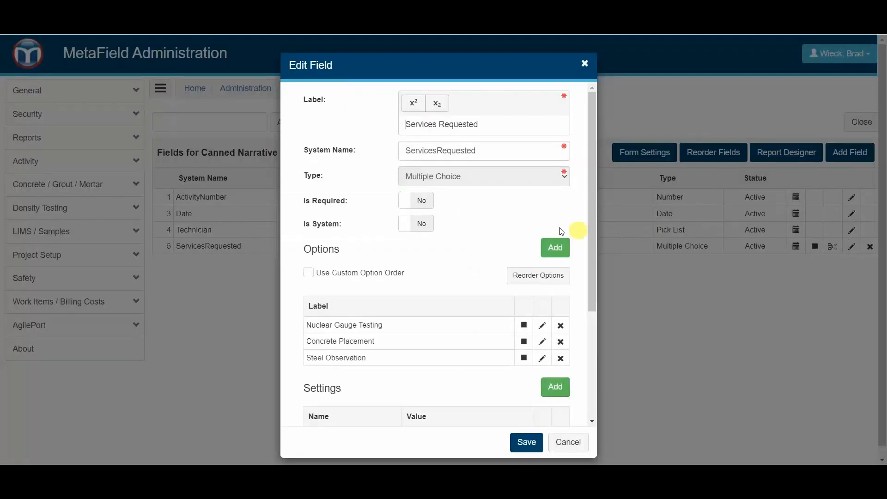
scroll(499, 222, "down", 2)
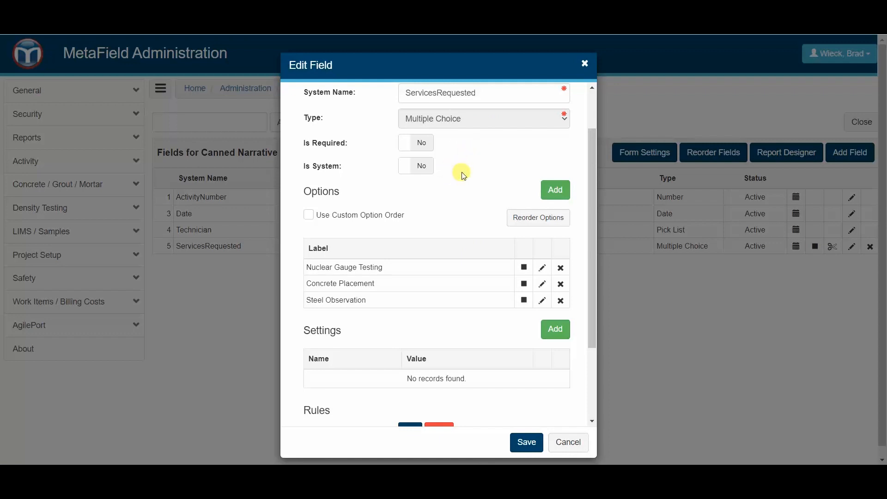
scroll(458, 184, "down", 2)
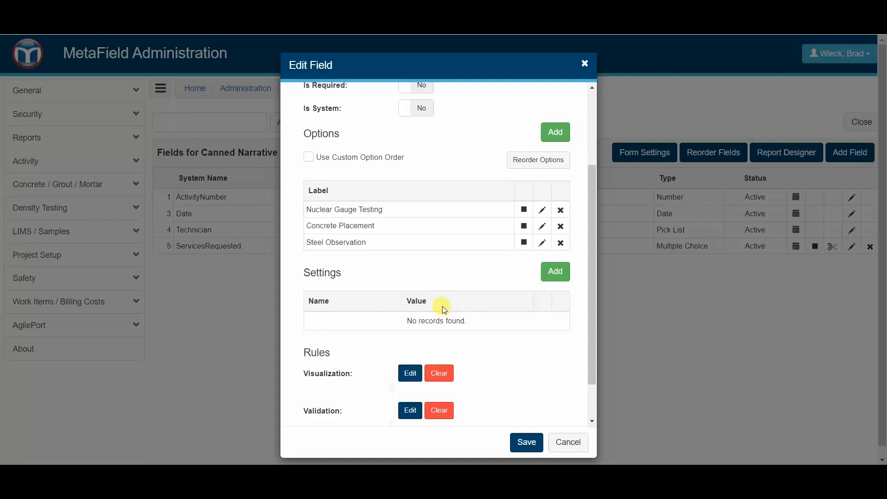
scroll(456, 298, "up", 2)
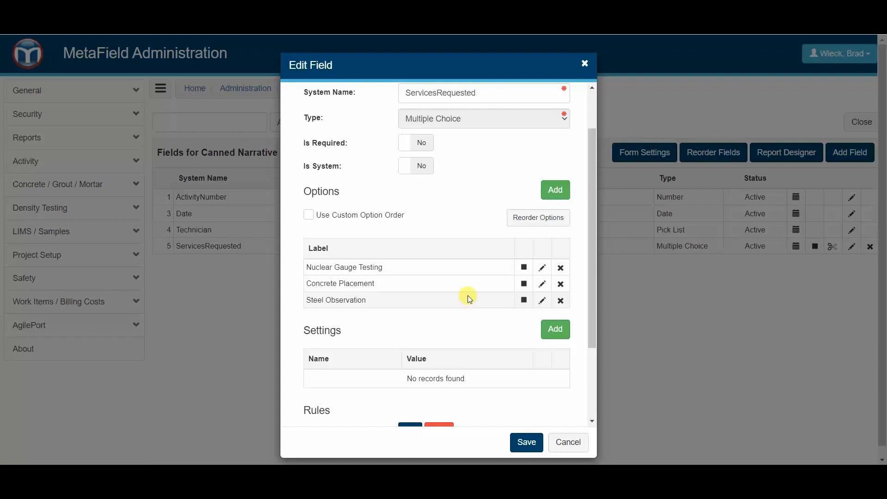
left_click(568, 442)
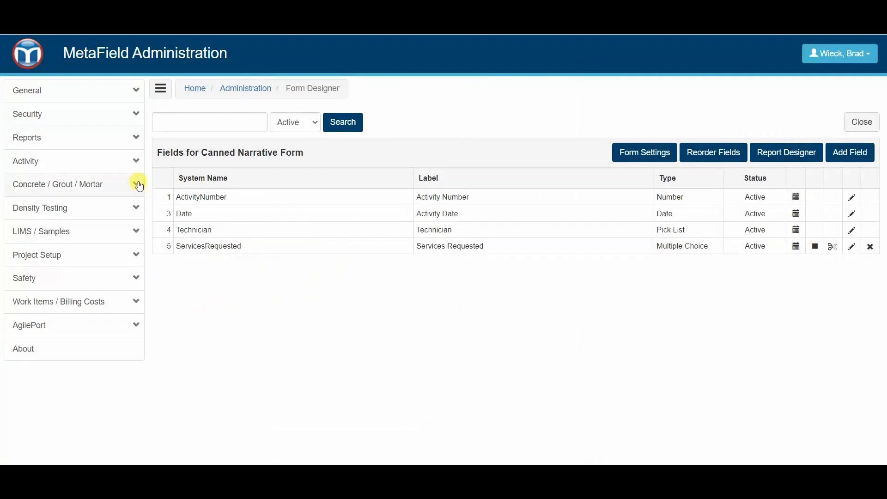
Expand the General section in the administration sidebar.
left_click(105, 98)
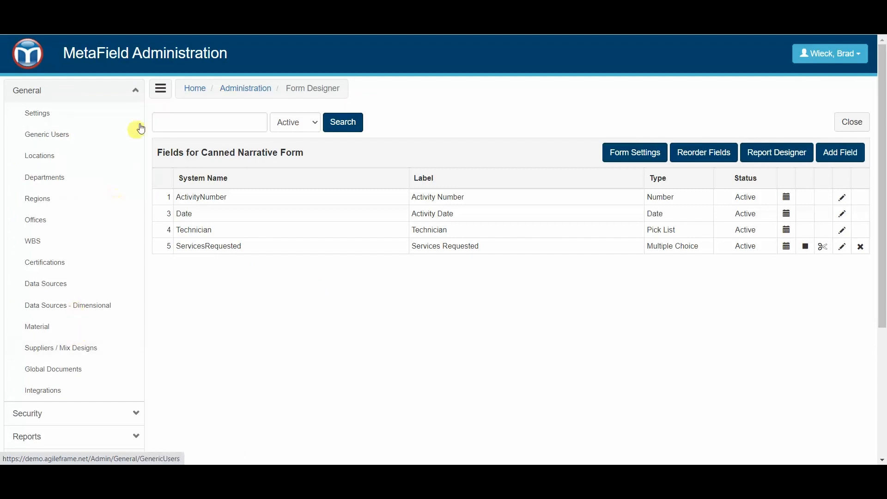
left_click(160, 88)
left_click(21, 96)
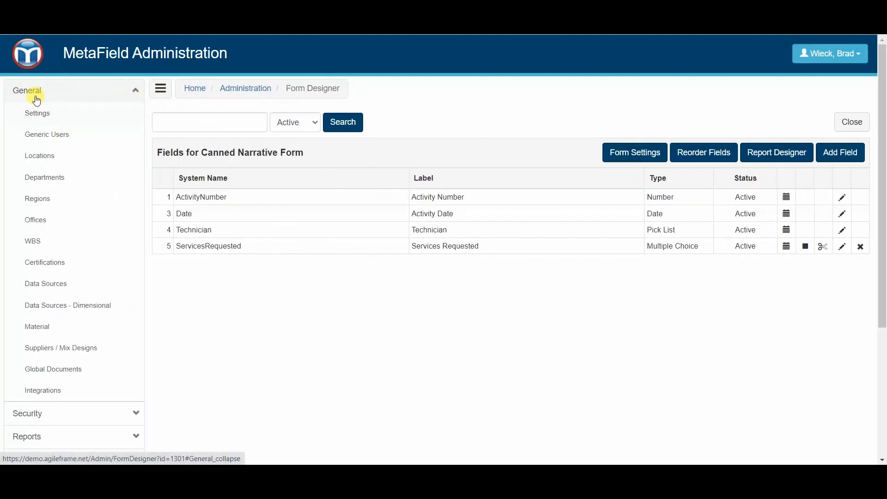
Add and save a new data source named 'Services Requested' under General > Data Sources.
left_click(65, 290)
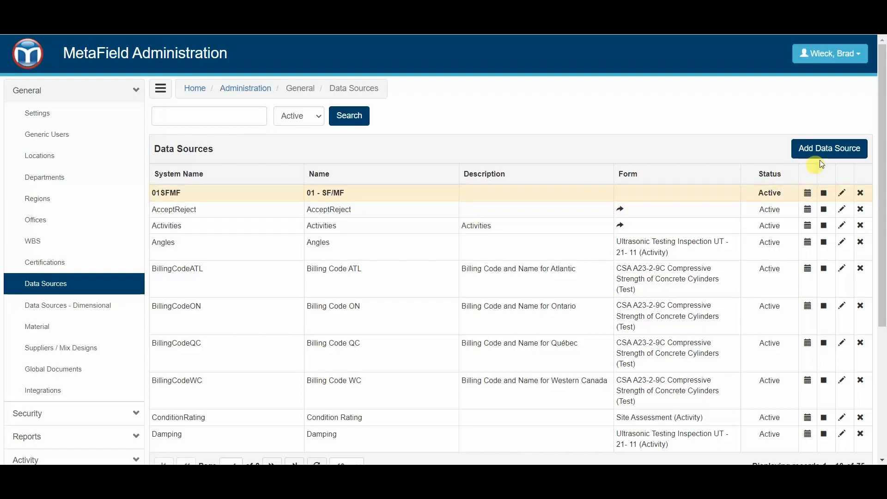
left_click(827, 148)
left_click(518, 108)
type("Services Requested")
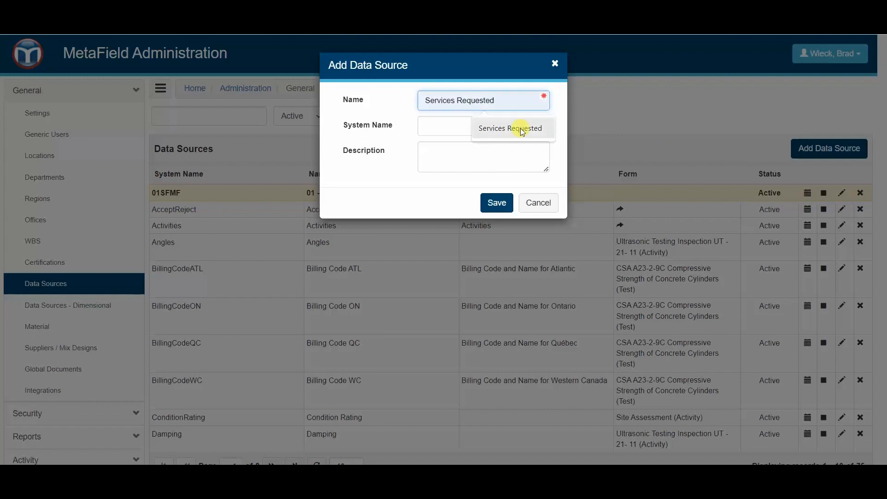
left_click(519, 128)
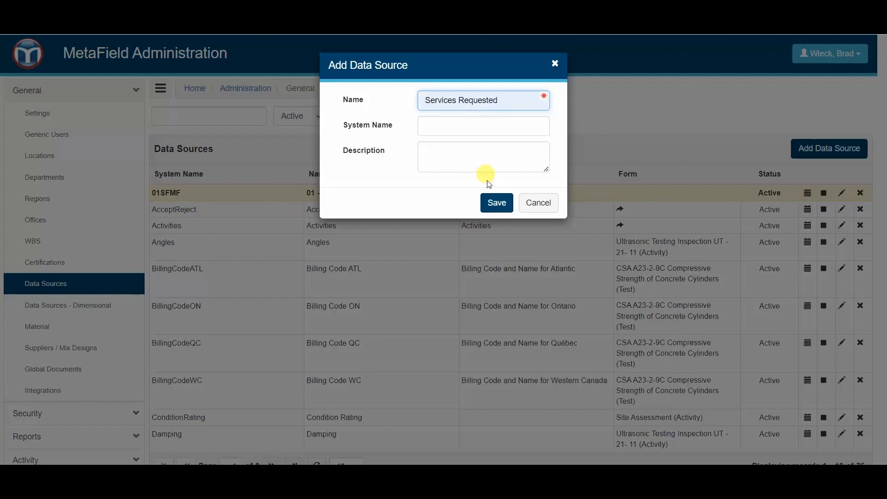
left_click(497, 204)
Page through the data sources list and select Services Requested.
scroll(501, 134, "down", 4)
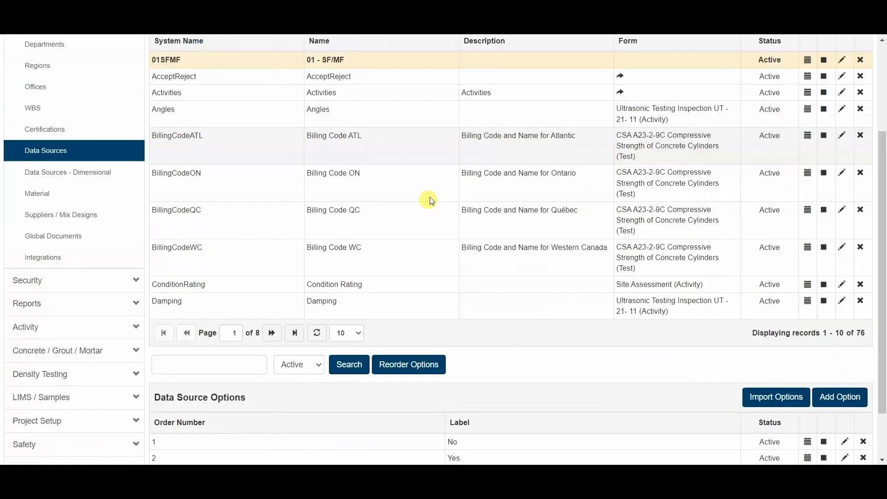
left_click(273, 291)
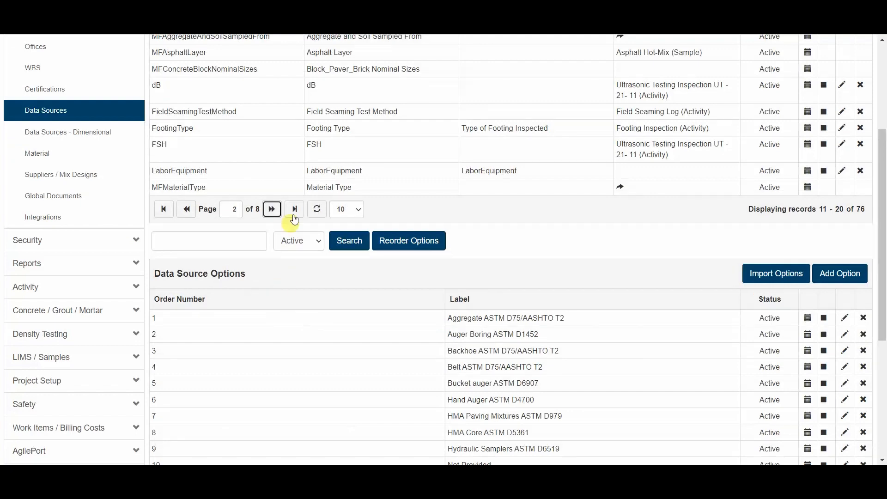
scroll(295, 210, "up", 3)
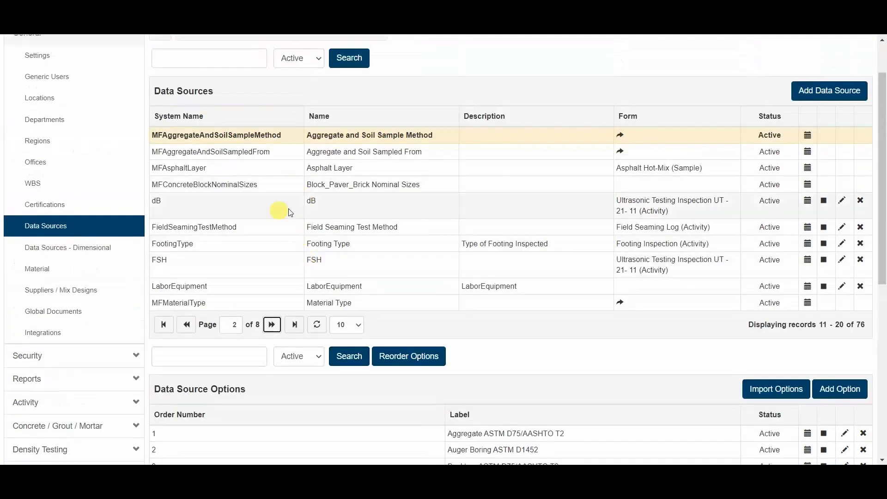
left_click(294, 324)
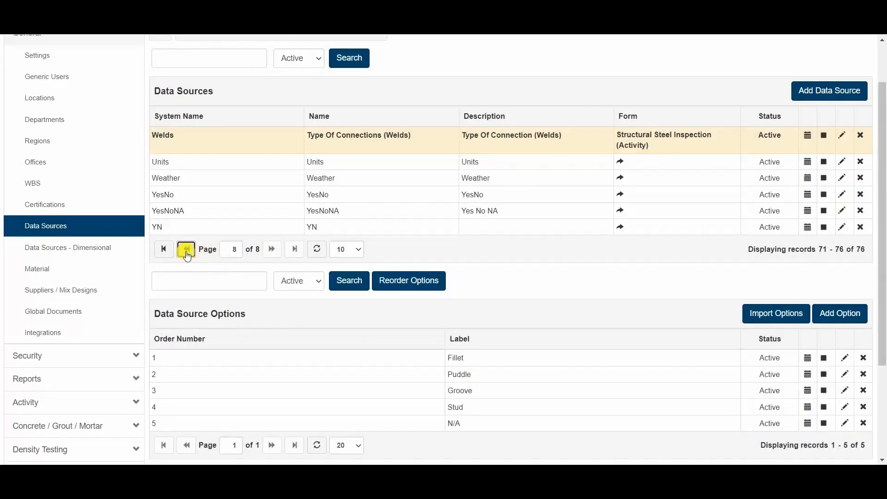
left_click(186, 250)
left_click(159, 291)
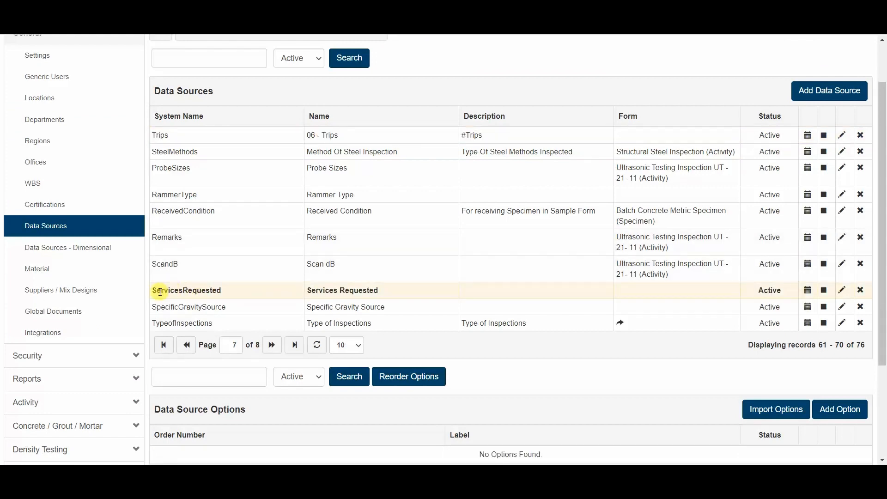
scroll(486, 301, "down", 2)
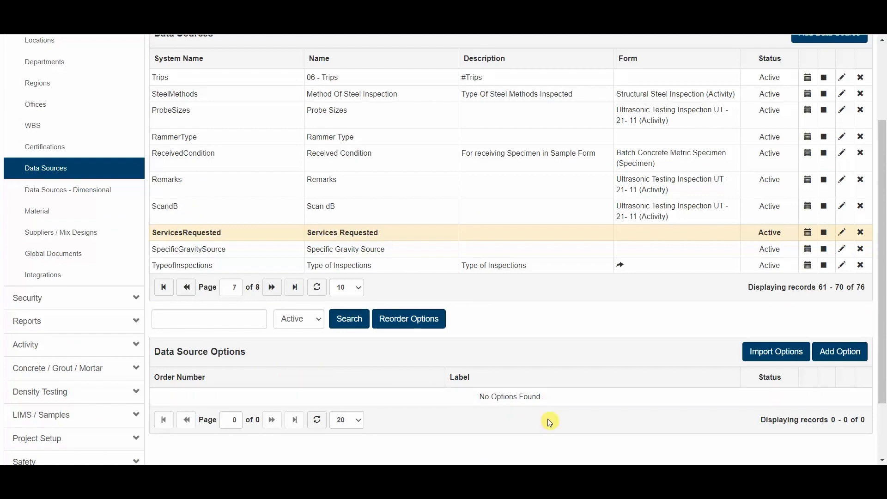
scroll(592, 377, "down", 2)
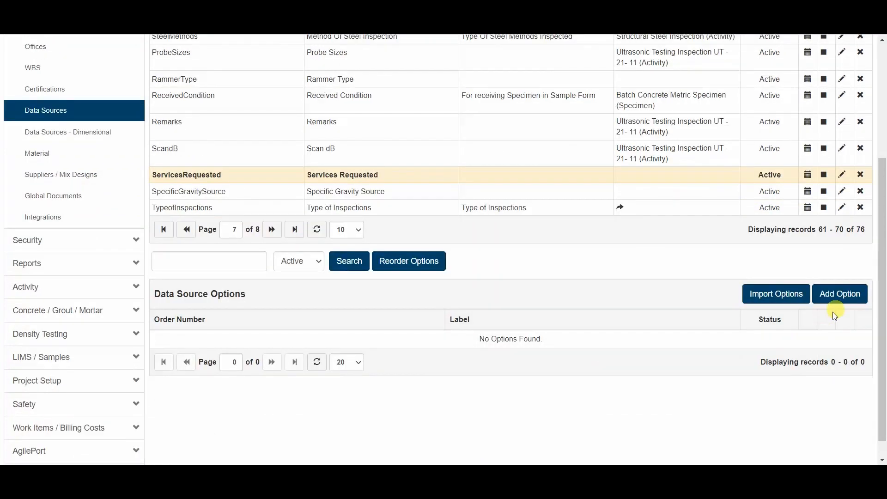
Add the options Soil Nuclear Gauge Testing and Concrete Placement Observation.
left_click(840, 298)
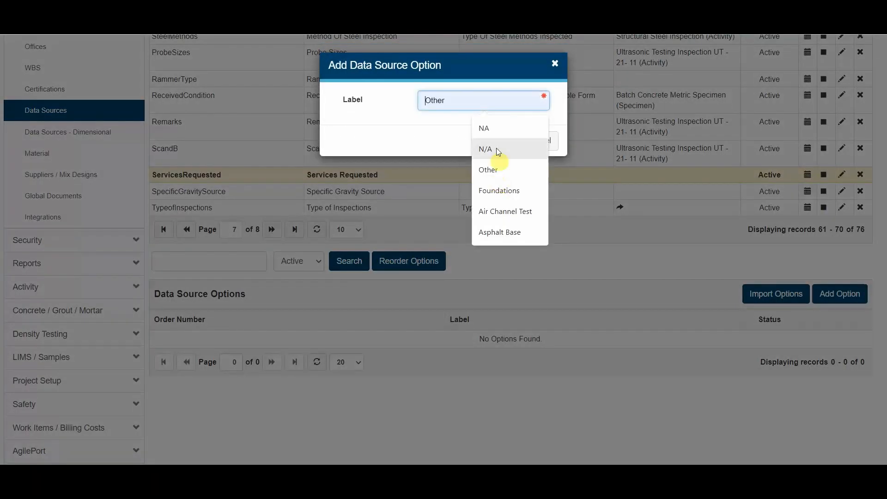
type("S")
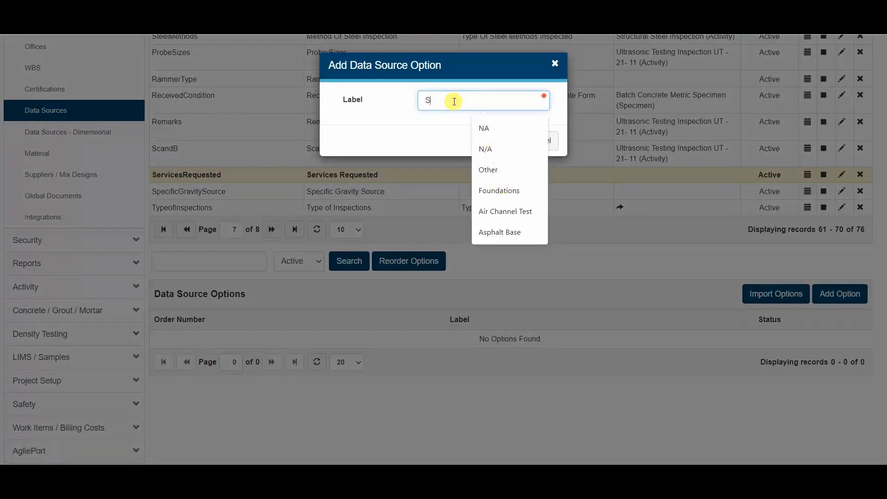
type("oil Nuclear Gauge Testing")
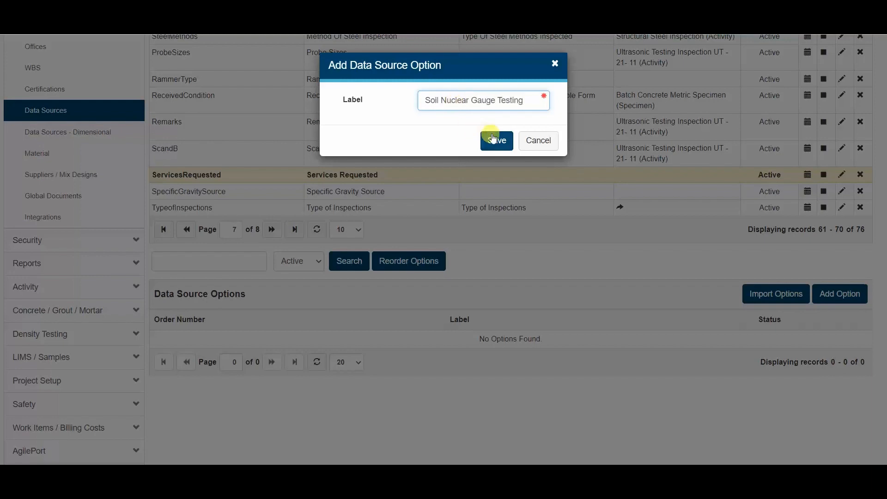
left_click(495, 140)
left_click(837, 294)
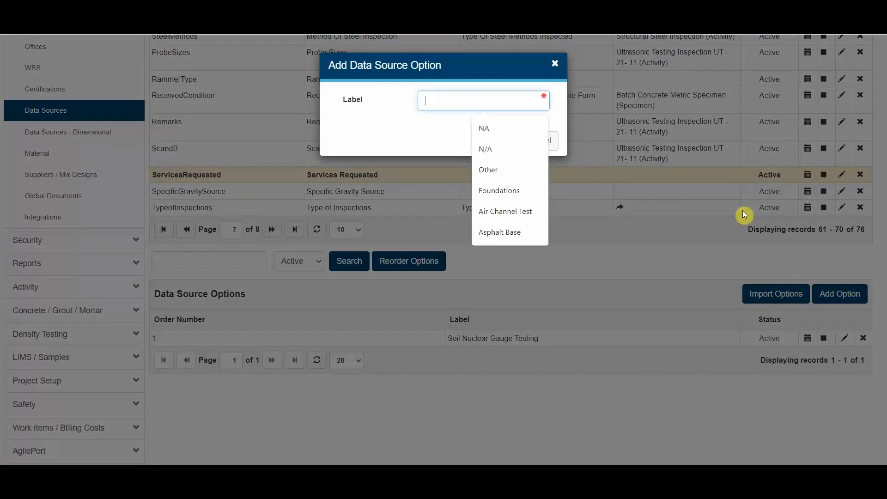
type("Concrete")
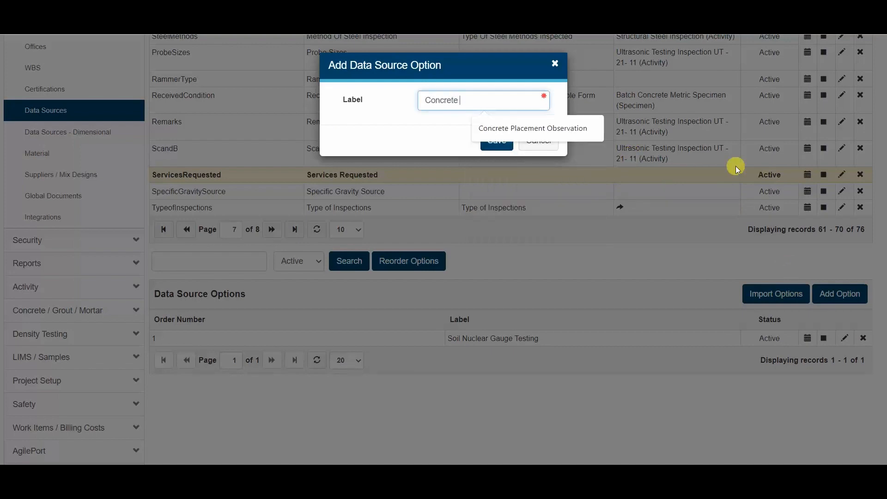
left_click(567, 130)
left_click(496, 140)
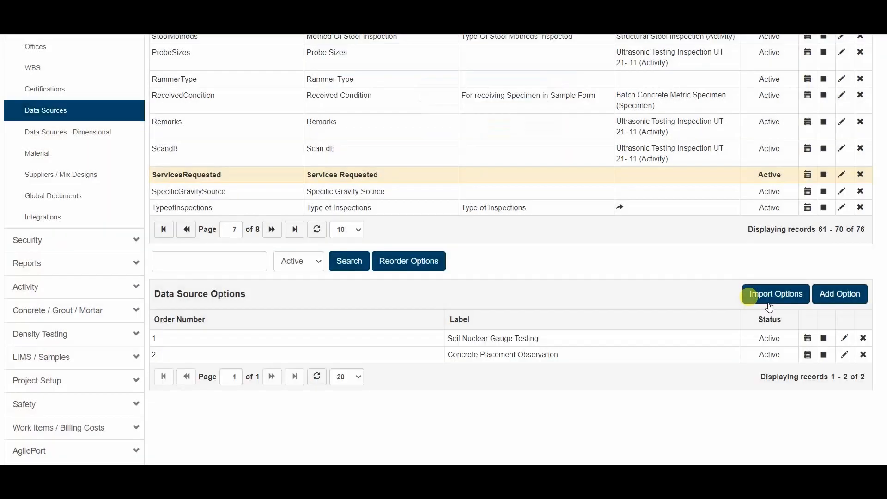
Add the options Structural Steel Inspection and Rebar Inspection.
left_click(839, 298)
type("S")
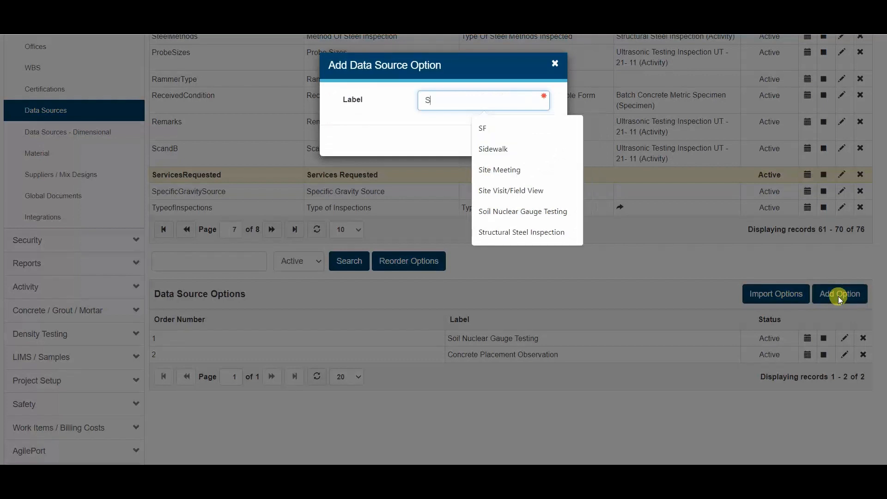
type("te\\")
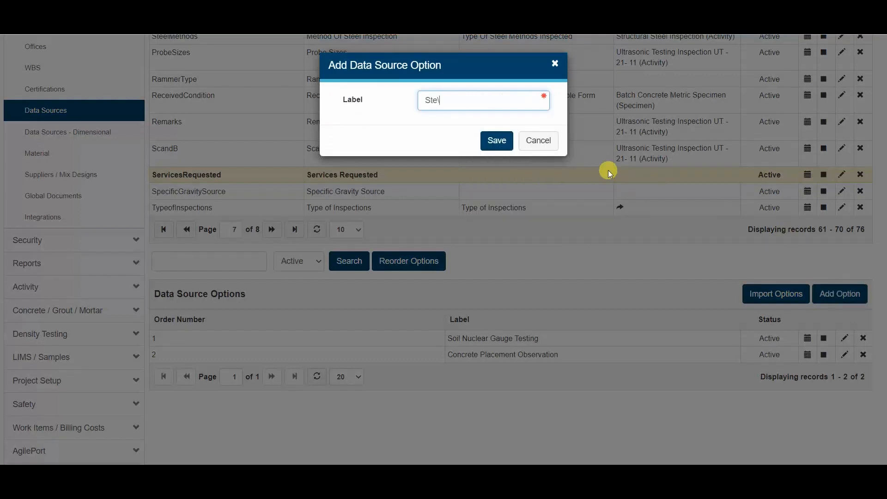
key("BackSpace")
left_click(547, 129)
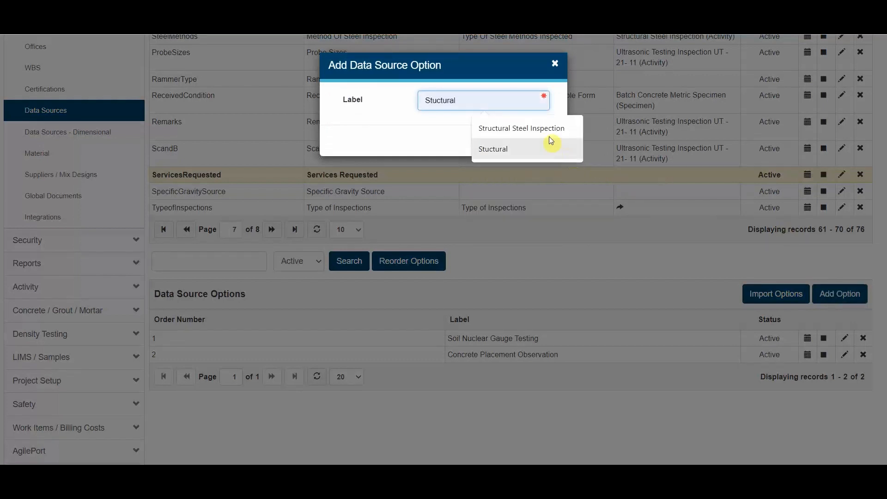
left_click(499, 140)
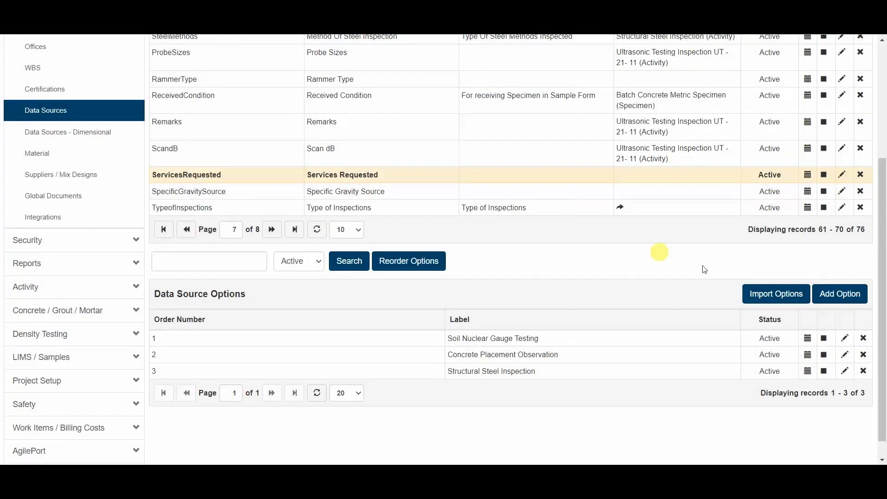
left_click(848, 296)
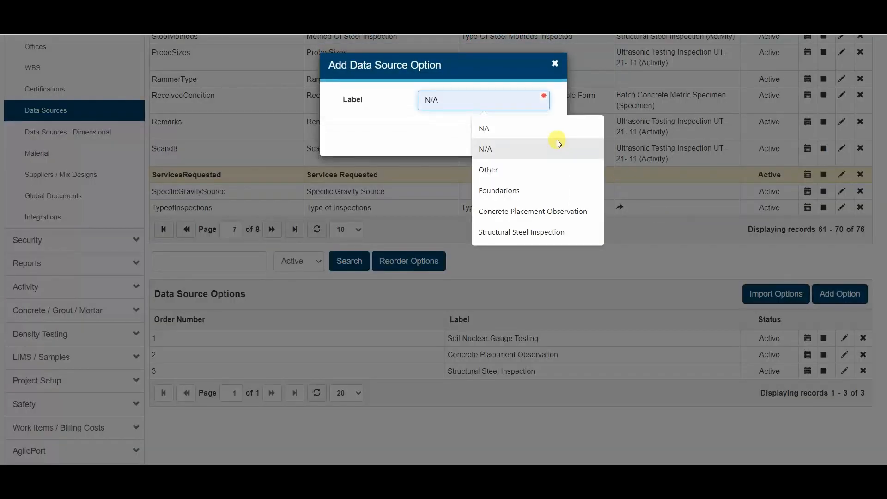
type("Reinforcing Steel")
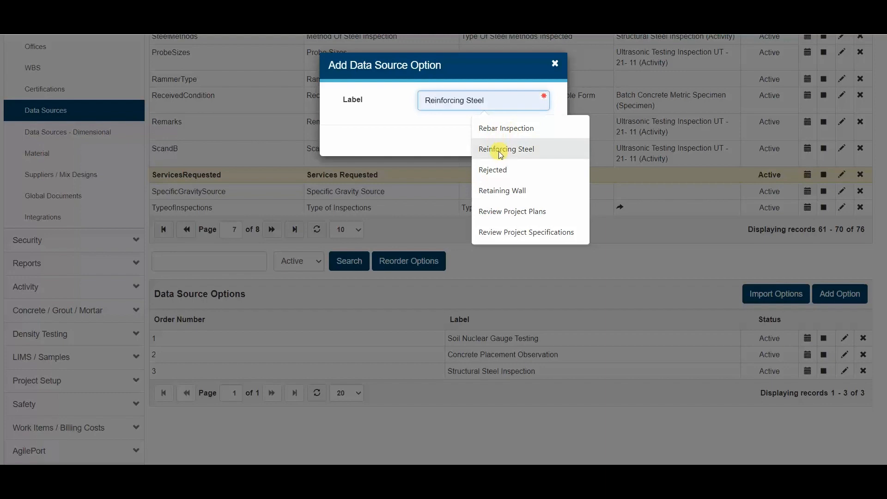
left_click(504, 130)
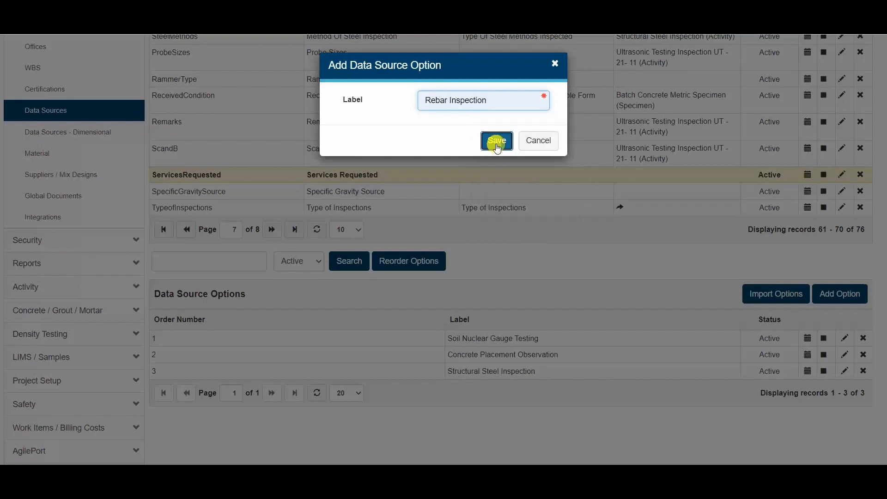
left_click(497, 139)
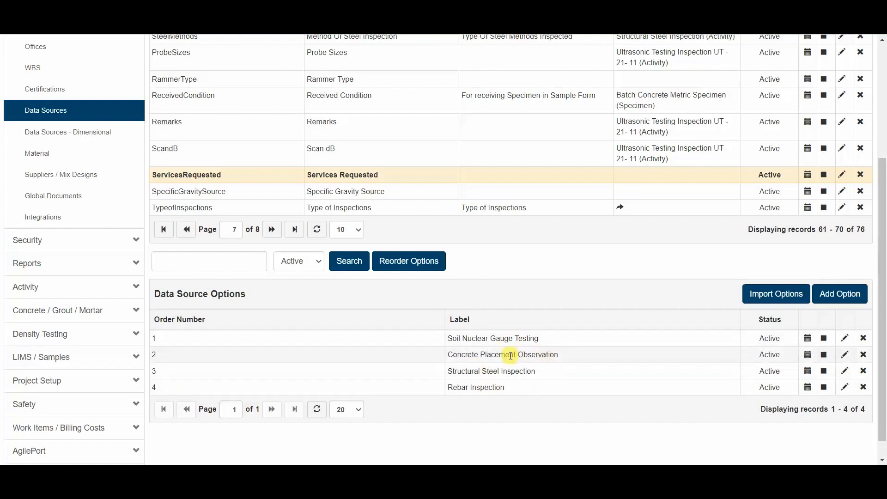
Open the Canned Narrative Form via Activity > Forms and select its ServicesRequested row.
scroll(436, 331, "up", 3)
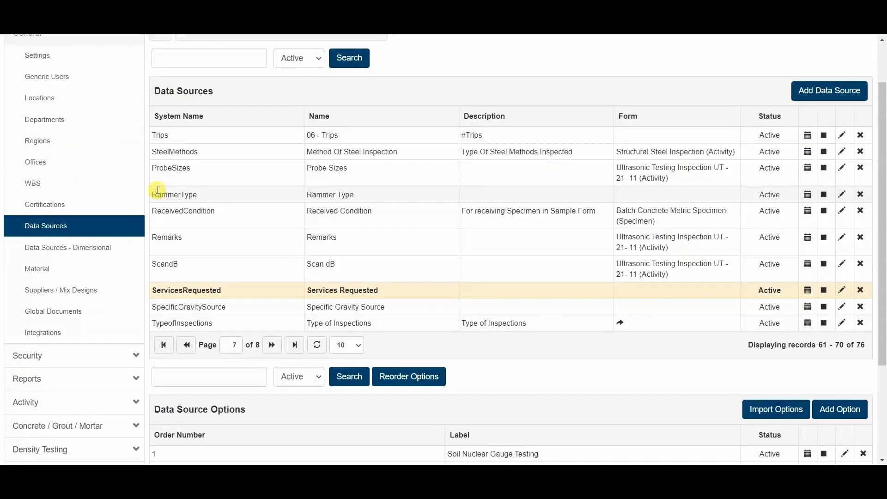
scroll(125, 250, "down", 3)
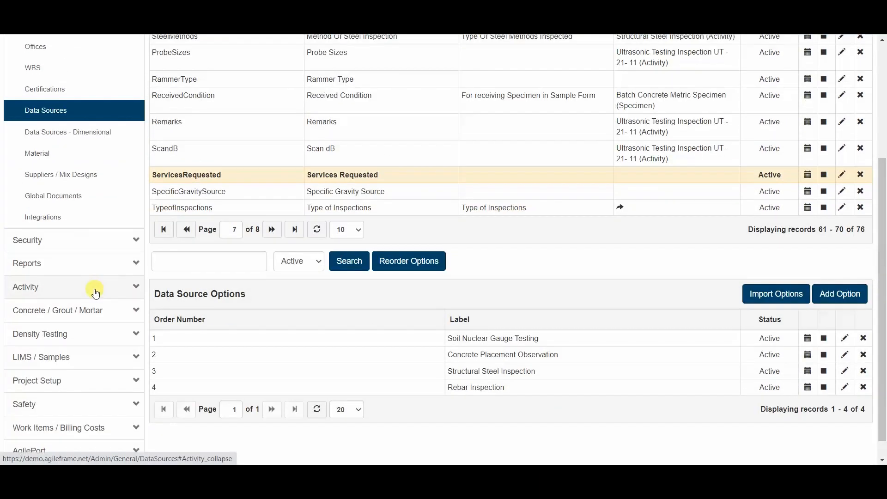
scroll(60, 266, "down", 1)
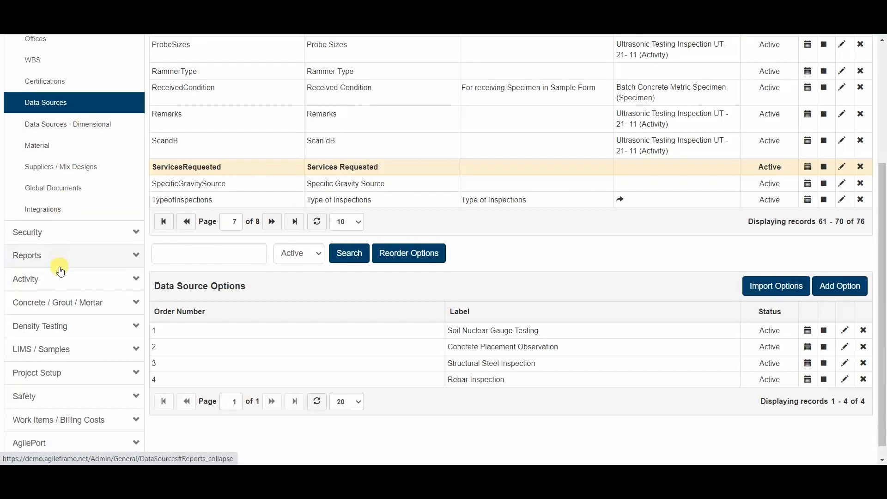
left_click(61, 265)
scroll(43, 192, "up", 2)
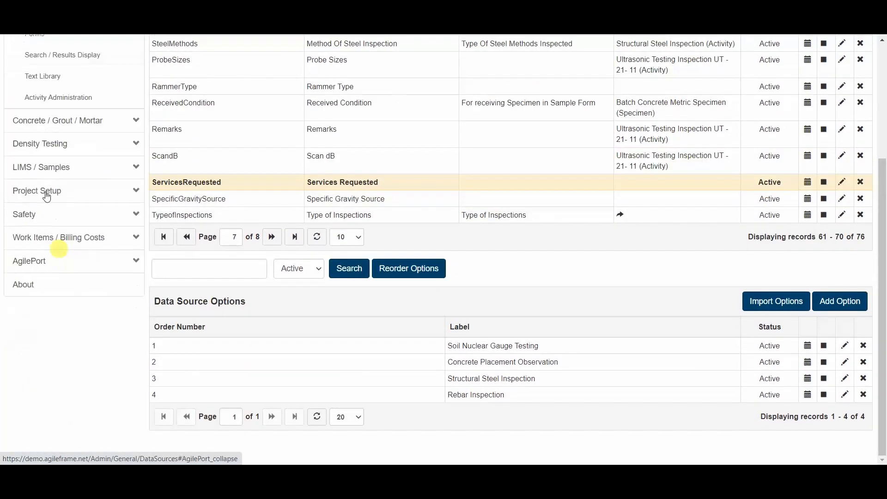
scroll(78, 143, "up", 2)
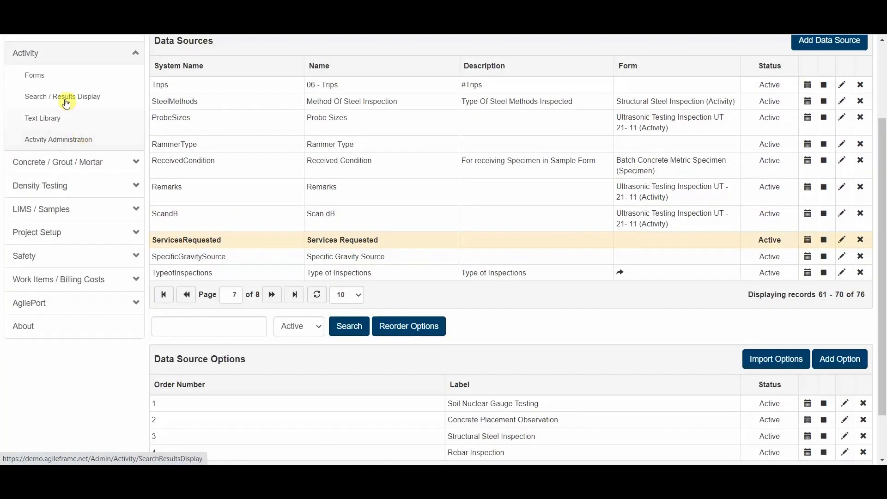
left_click(54, 79)
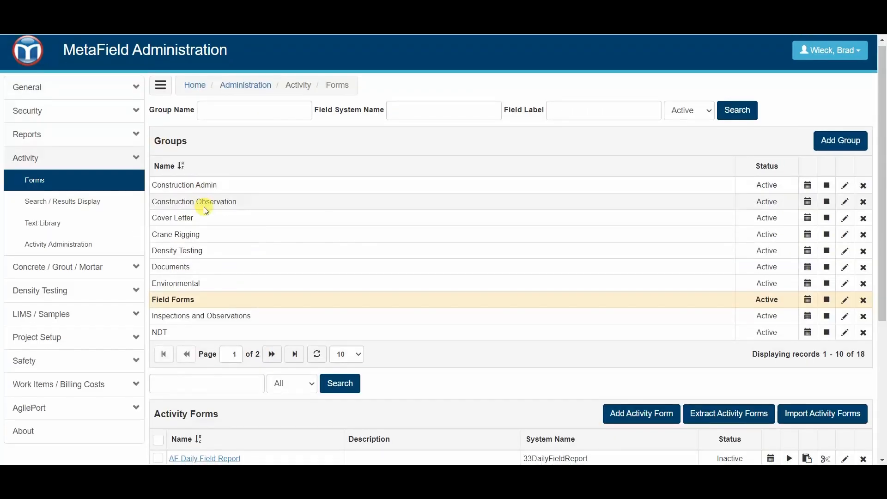
scroll(206, 211, "down", 3)
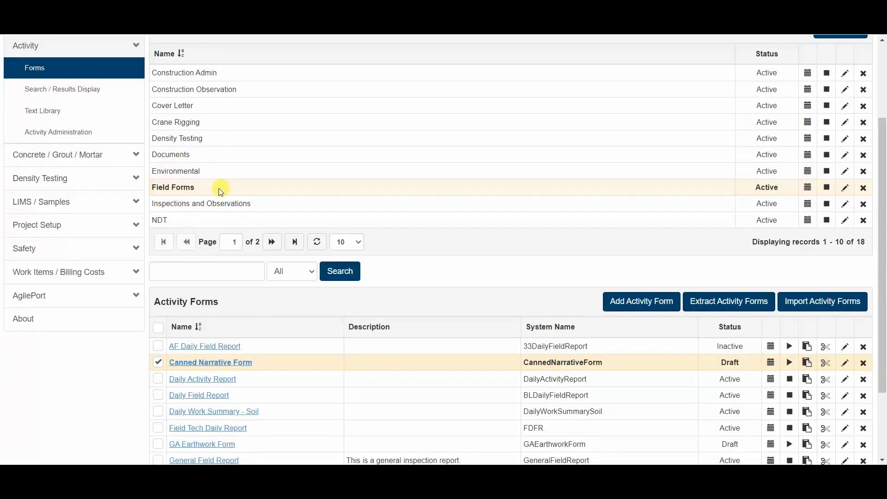
left_click(225, 363)
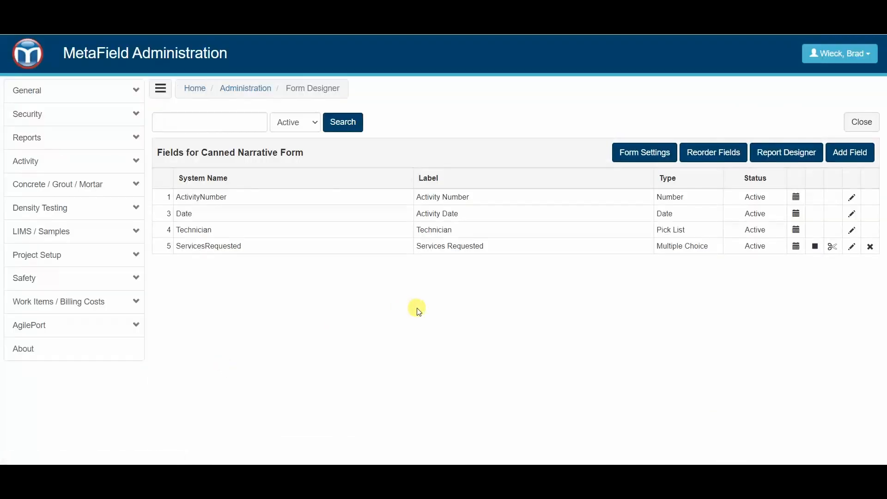
left_click_drag(439, 246, 443, 246)
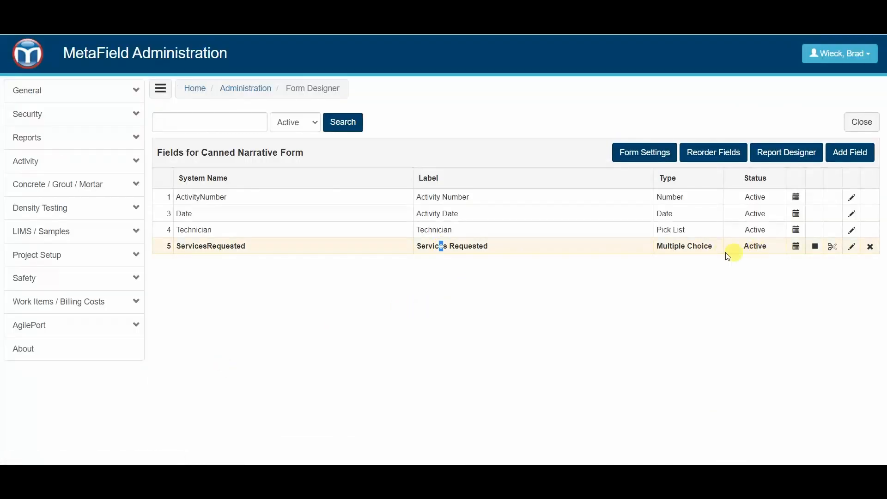
Delete the Steel Observation, Concrete Placement and Nuclear Gauge Testing options from ServicesRequested.
left_click(613, 276)
left_click(853, 247)
scroll(379, 243, "down", 3)
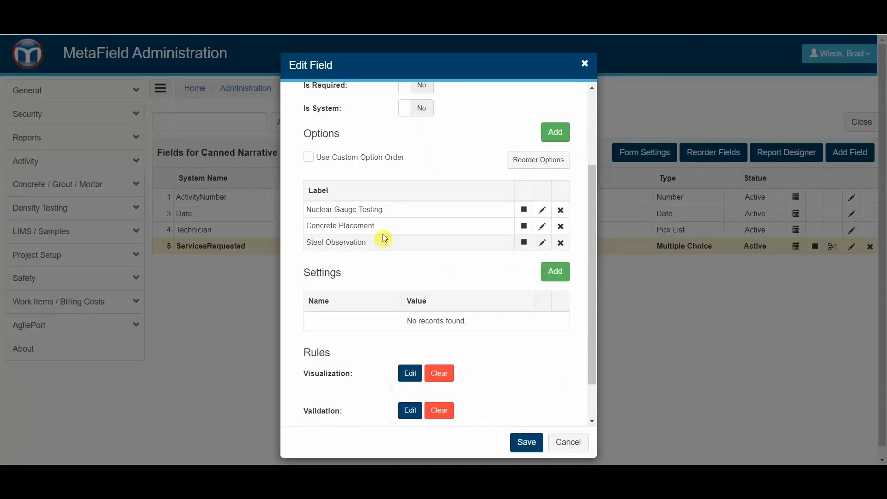
left_click(561, 242)
left_click(465, 125)
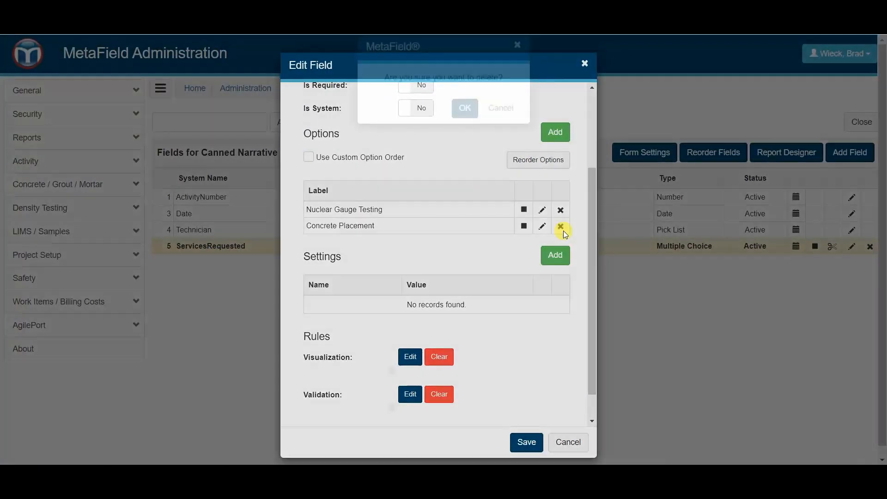
left_click(563, 230)
left_click(464, 126)
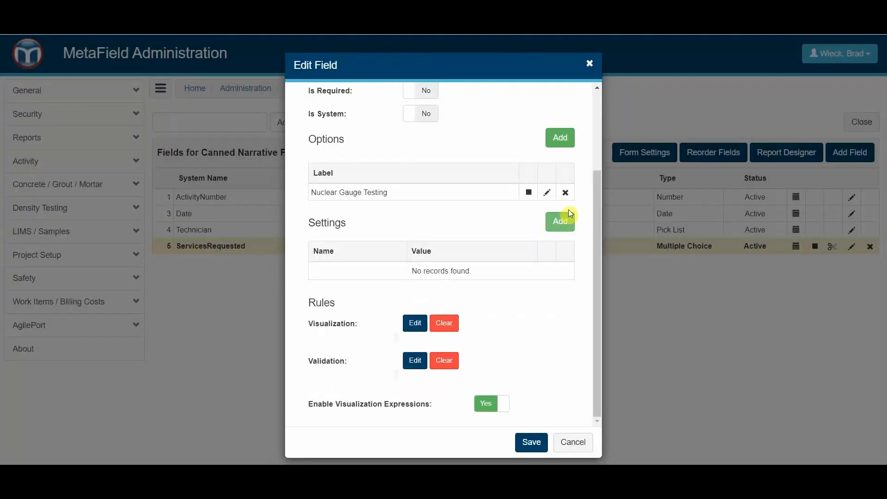
left_click(567, 195)
left_click(462, 126)
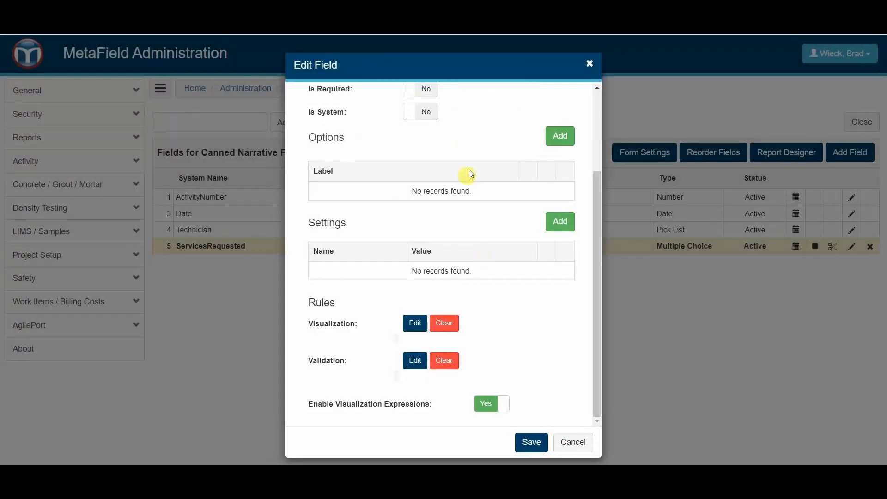
Add a Data Source setting with value Services Requested and save the field.
left_click(569, 224)
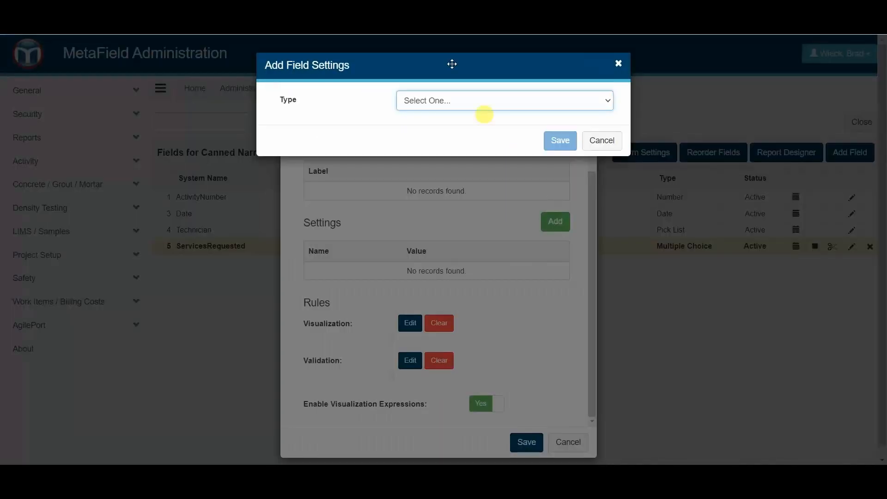
left_click(467, 102)
left_click(462, 146)
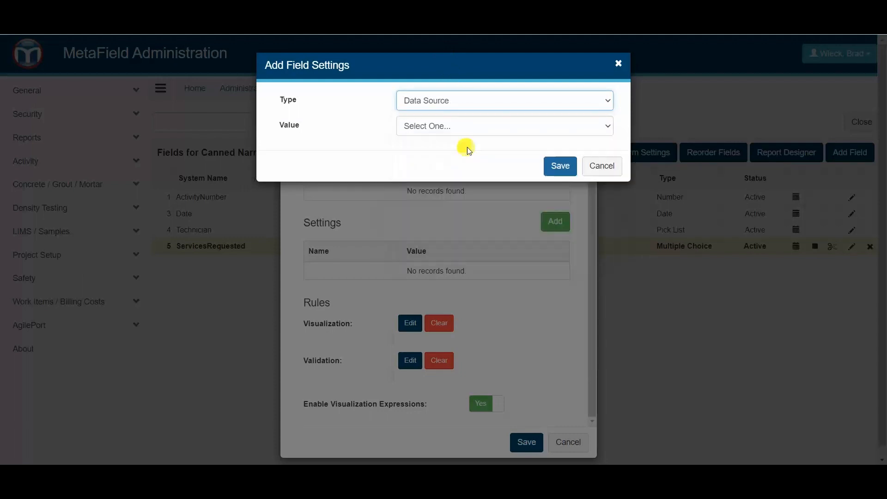
left_click(443, 126)
scroll(439, 194, "down", 10)
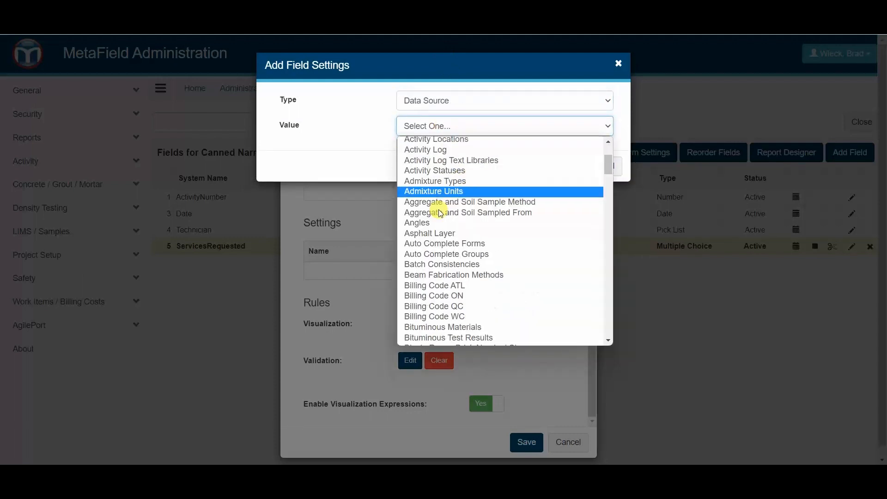
scroll(445, 219, "down", 20)
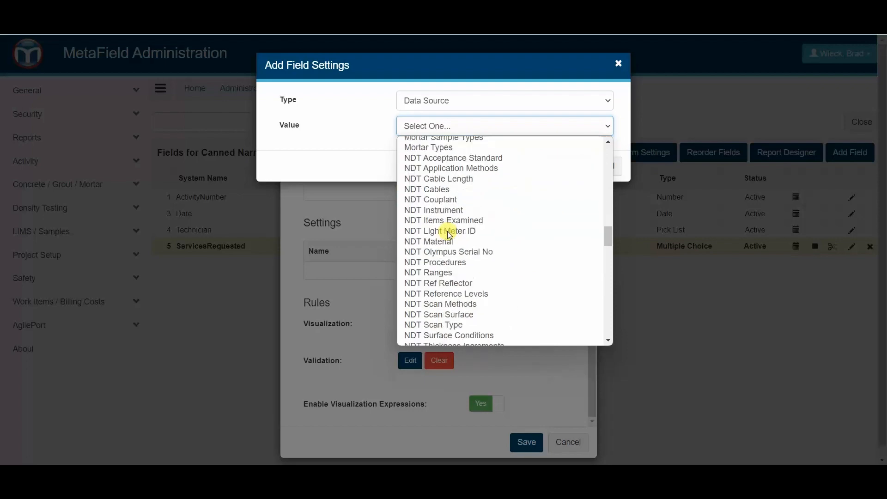
scroll(449, 237, "down", 13)
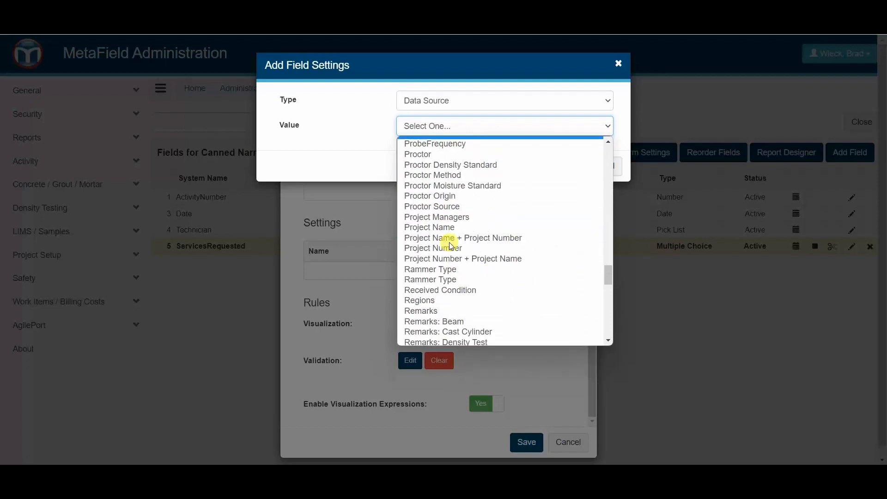
scroll(451, 245, "down", 4)
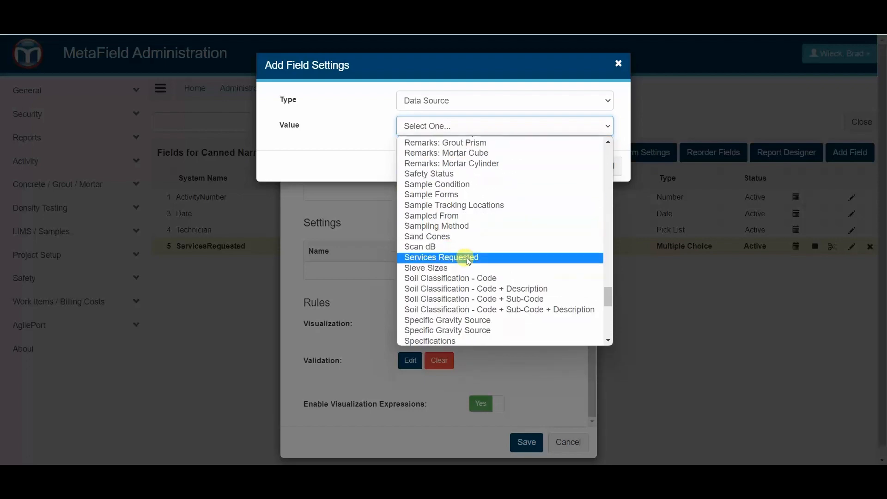
left_click(467, 257)
left_click(559, 166)
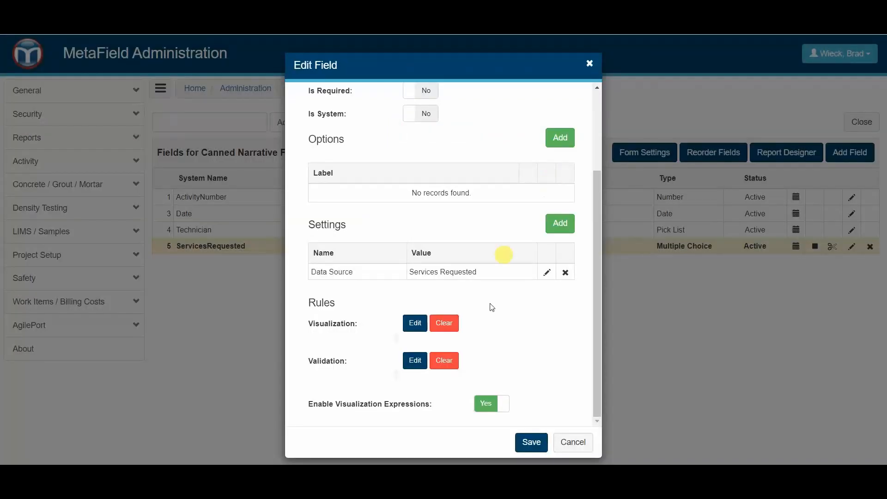
left_click(531, 442)
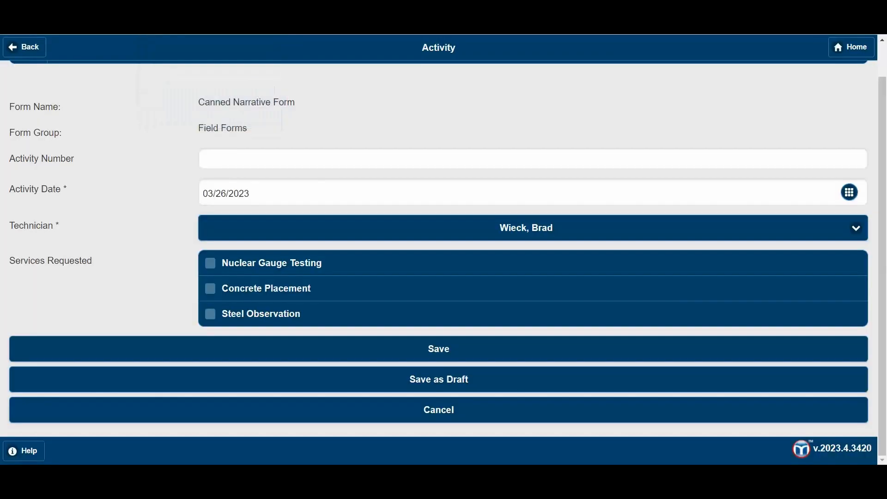
Start a new activity in the Field app using the Canned Narrative Form.
left_click(30, 46)
left_click(431, 121)
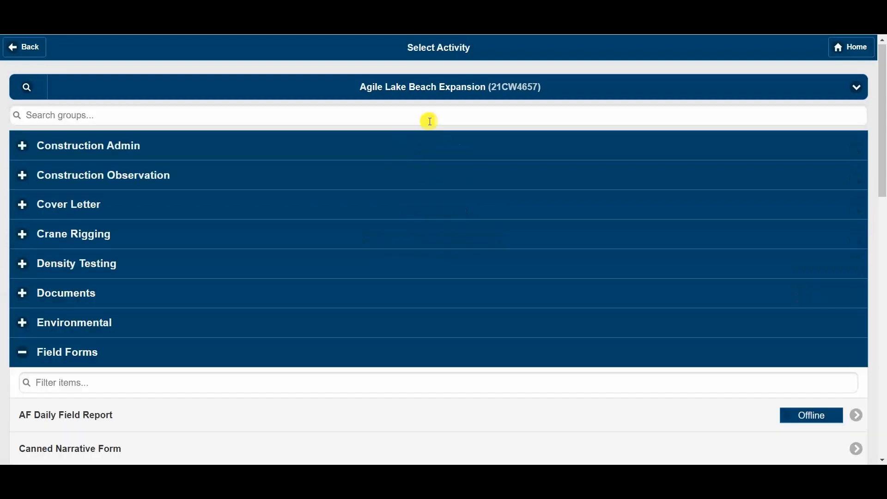
scroll(119, 346, "down", 1)
scroll(116, 346, "down", 1)
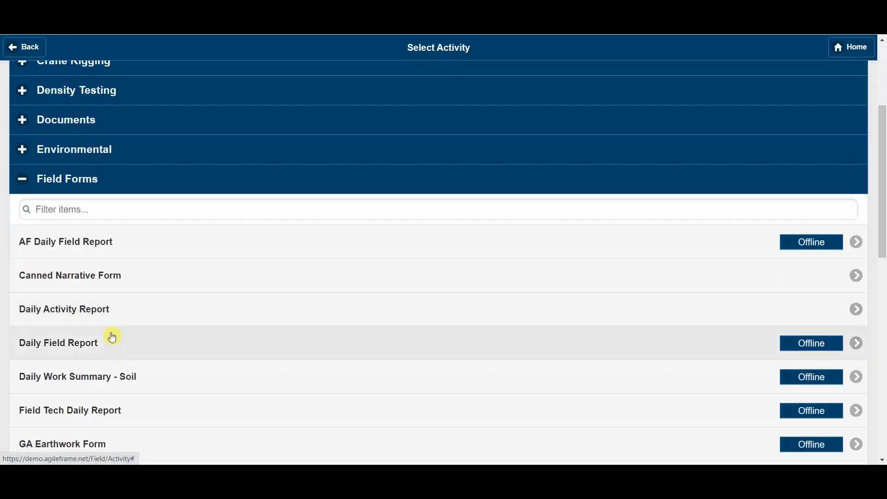
scroll(116, 340, "down", 3)
scroll(122, 342, "up", 1)
scroll(123, 342, "up", 1)
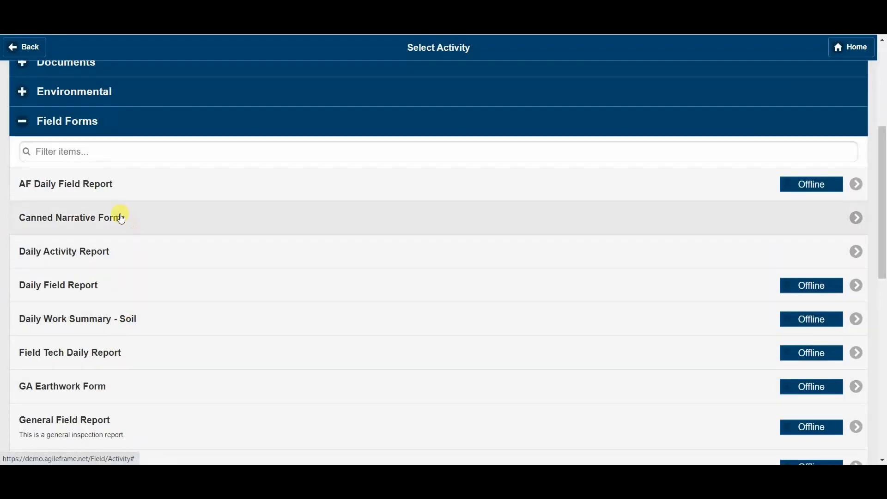
left_click(170, 221)
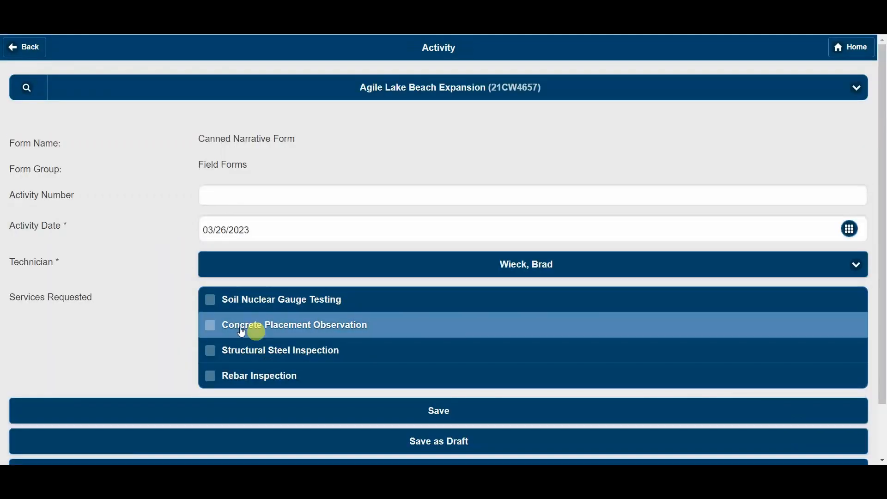
Check and uncheck all four data-source services, leaving them unchecked, then return home.
left_click(301, 353)
left_click(287, 372)
left_click(277, 347)
left_click(277, 319)
left_click(274, 304)
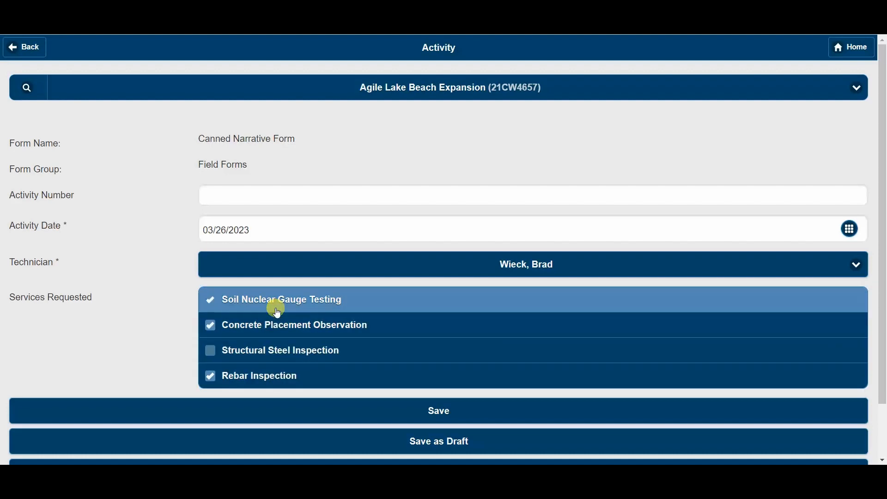
left_click(278, 325)
left_click(283, 374)
left_click(283, 351)
left_click(283, 307)
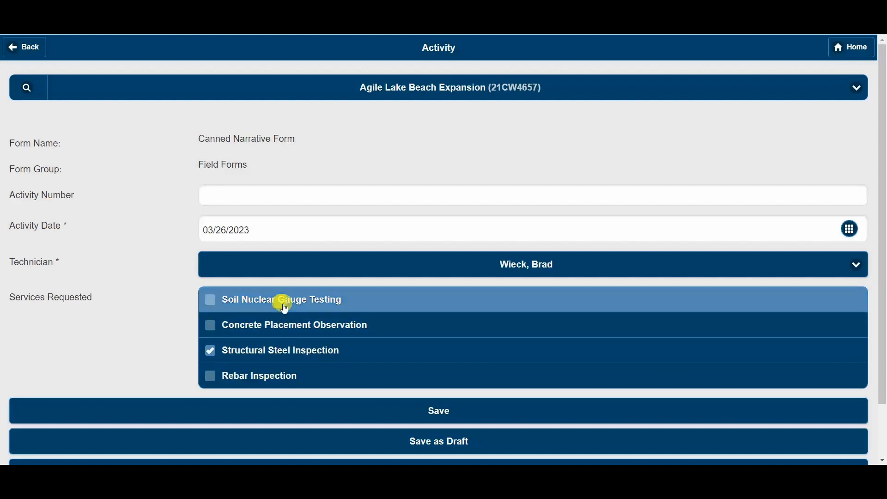
left_click(284, 346)
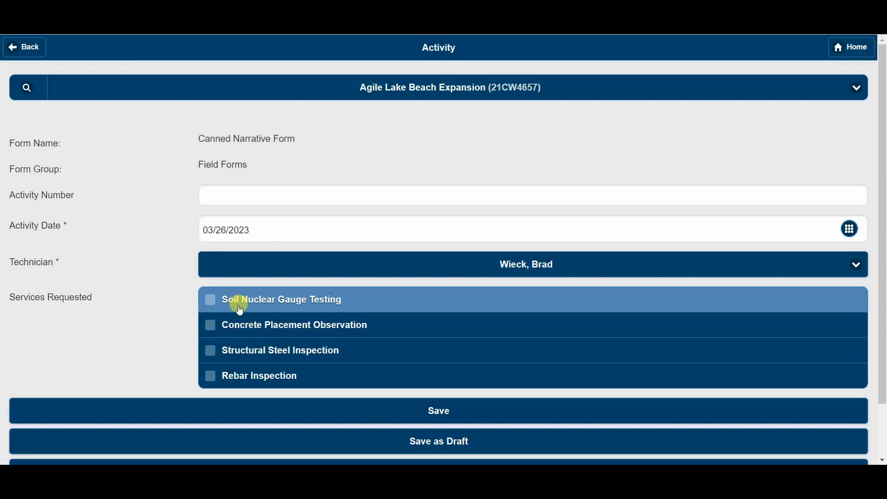
left_click(840, 49)
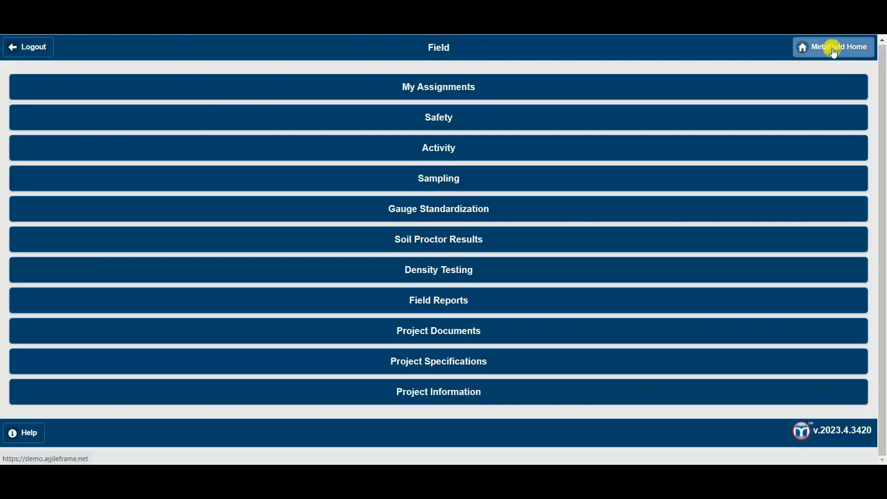
Open the Canned Narrative Form under Administration > Activity > Forms and begin a new field.
left_click(834, 48)
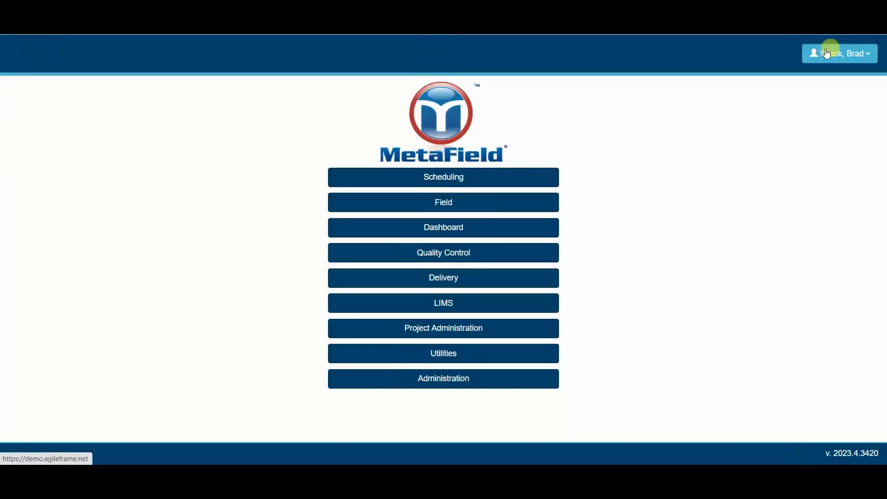
left_click(452, 379)
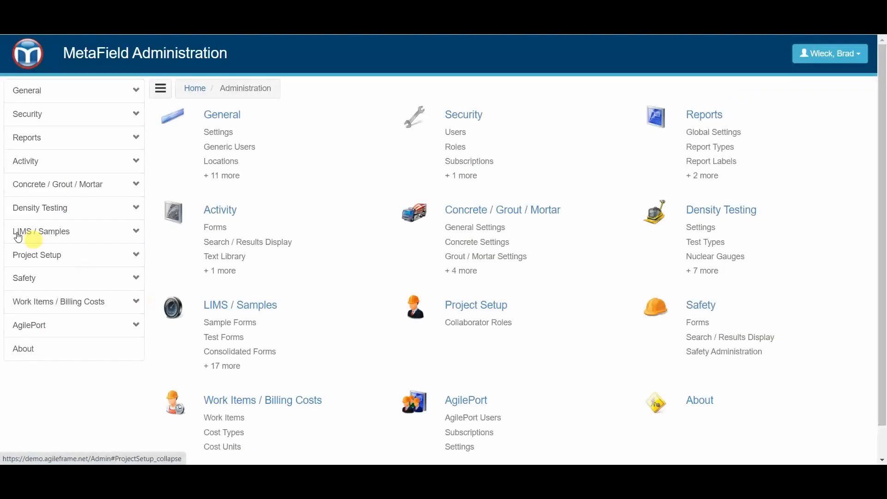
left_click(36, 162)
left_click(48, 181)
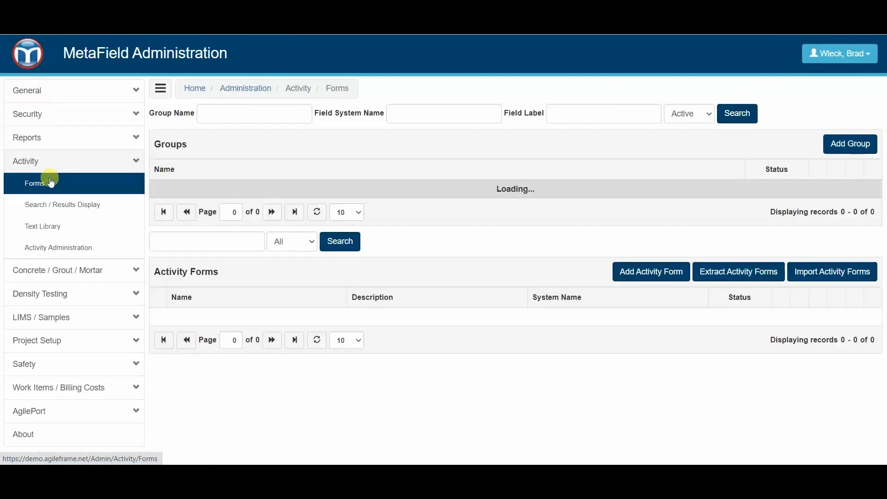
scroll(114, 224, "down", 4)
left_click(218, 303)
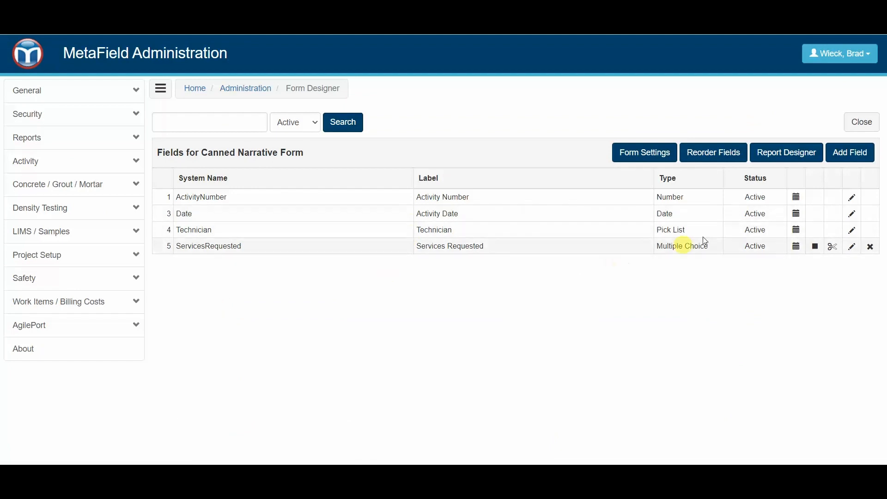
left_click(852, 158)
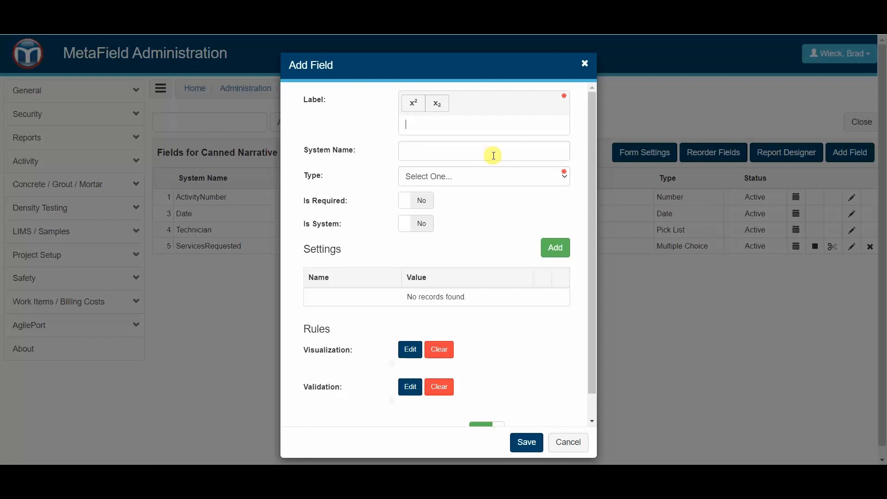
Label the new field 'Density Test Narrative', set its type to Text Area, and begin adding a setting.
type("Densti")
key("BackSpace")
key("BackSpace")
key("BackSpace")
type("st Narrative")
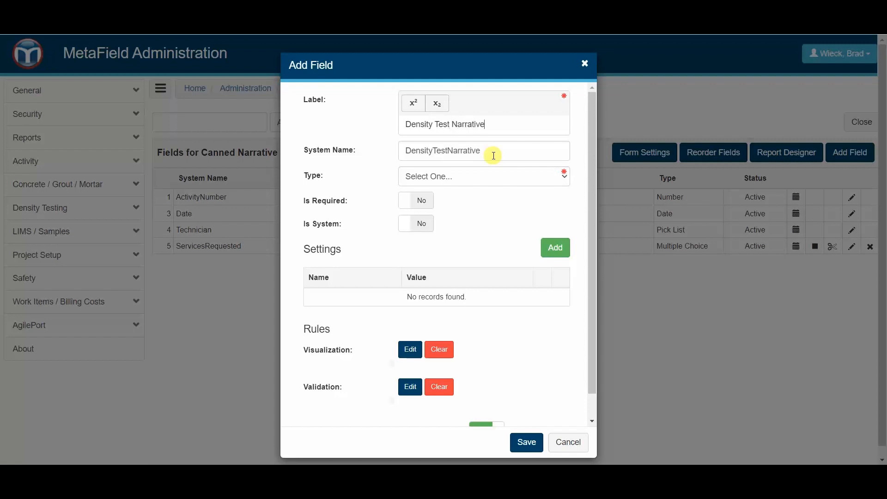
left_click(483, 180)
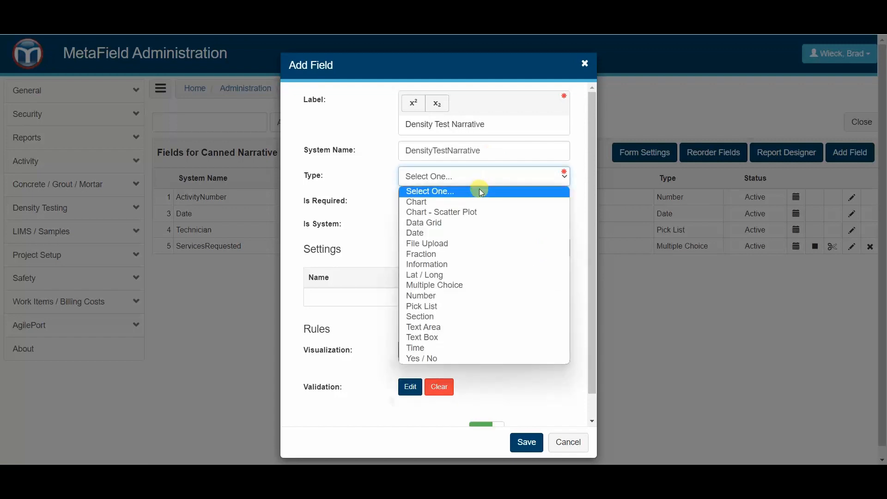
left_click(459, 328)
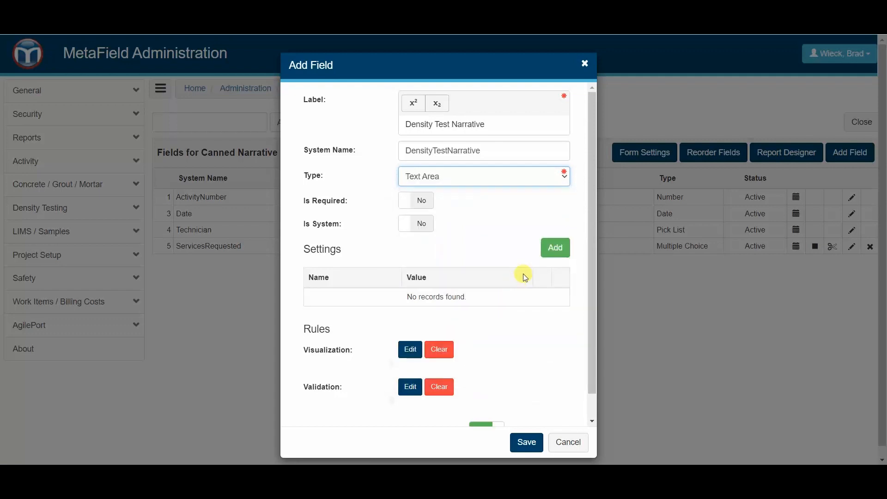
left_click(550, 257)
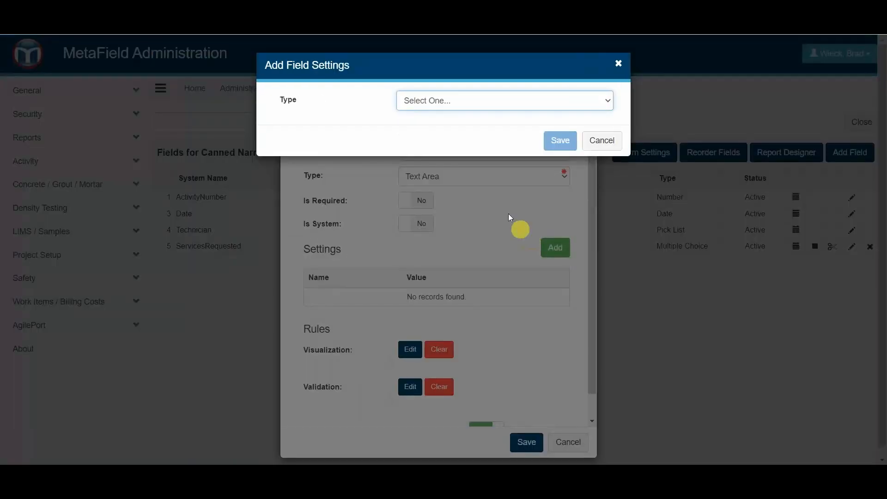
Add a Default Text narrative 'I was out in the field and performed {{number of tests}} density tests…' with {{number of failures}}.
left_click(487, 104)
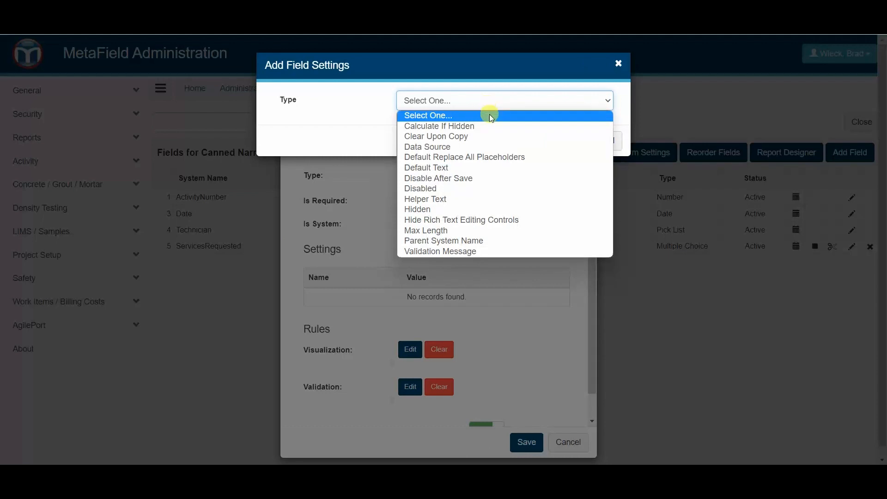
left_click(477, 168)
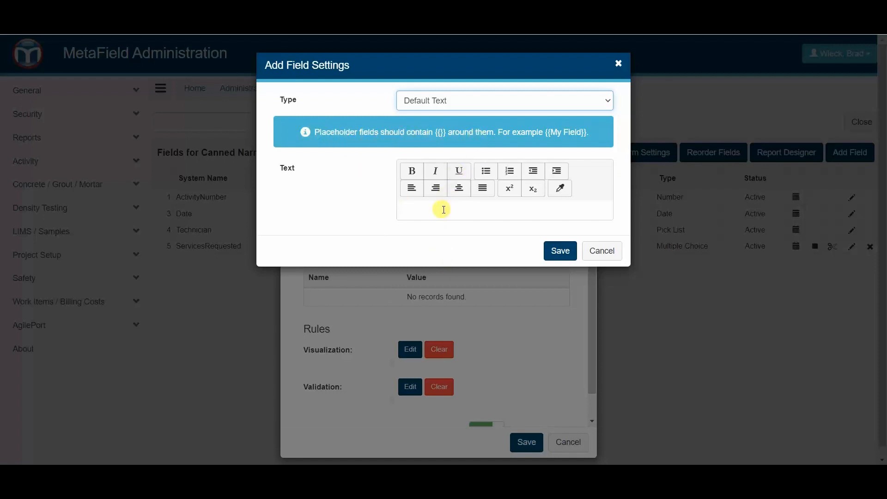
left_click(447, 210)
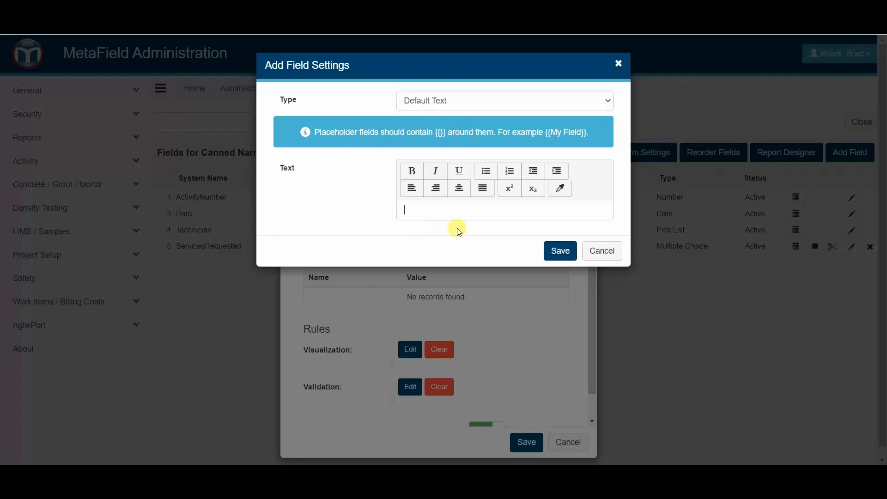
type("I was out in the field ")
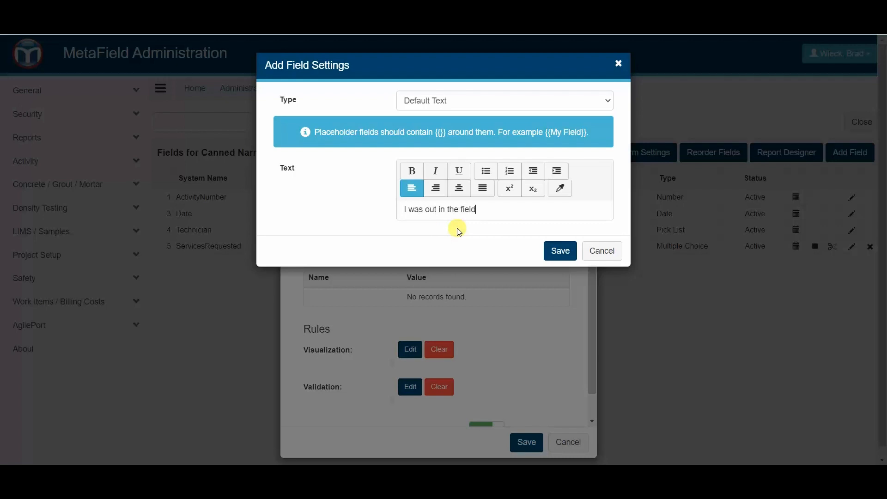
type("and performed")
type("{{numb")
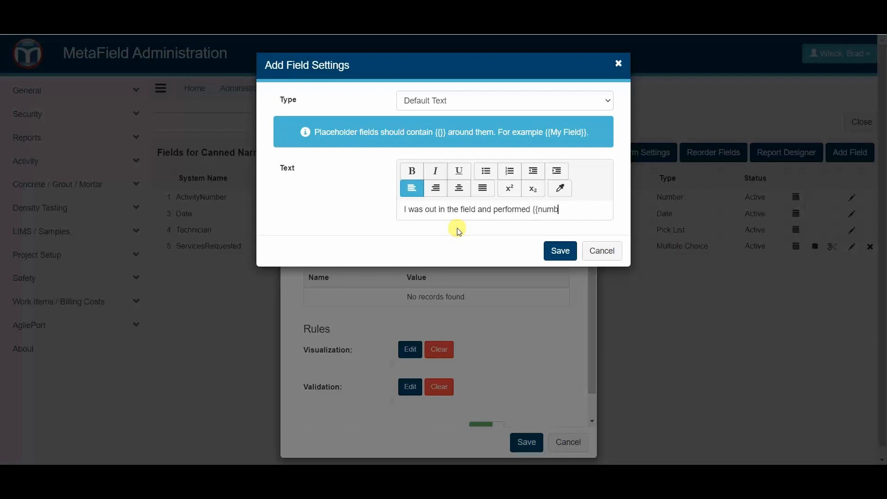
type("er of tests}} density tests. T")
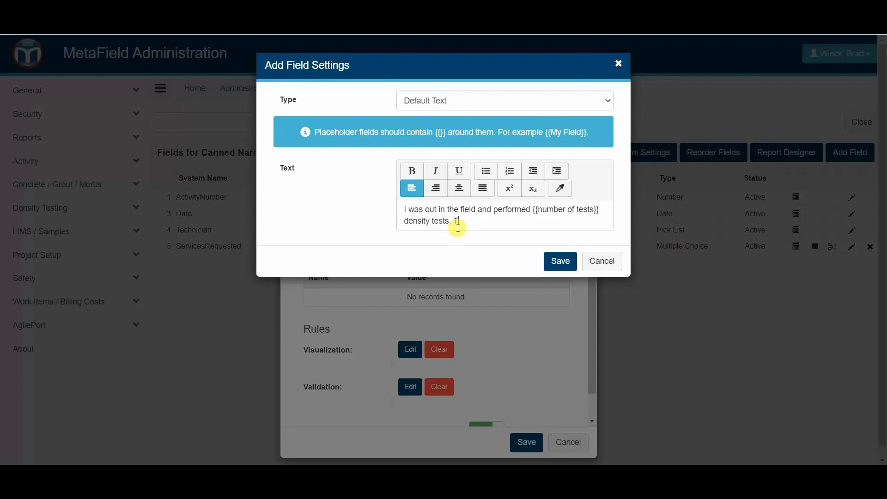
type("Hehere were {{number of failures}} on this")
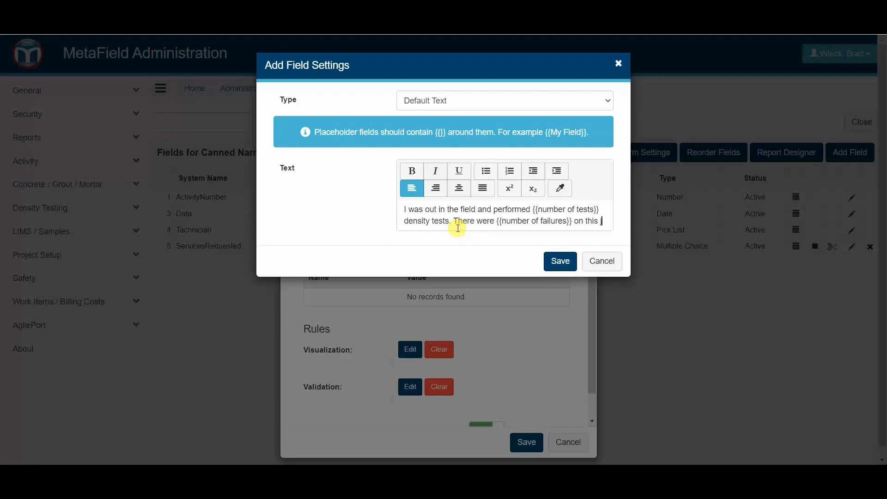
type("jobsite.")
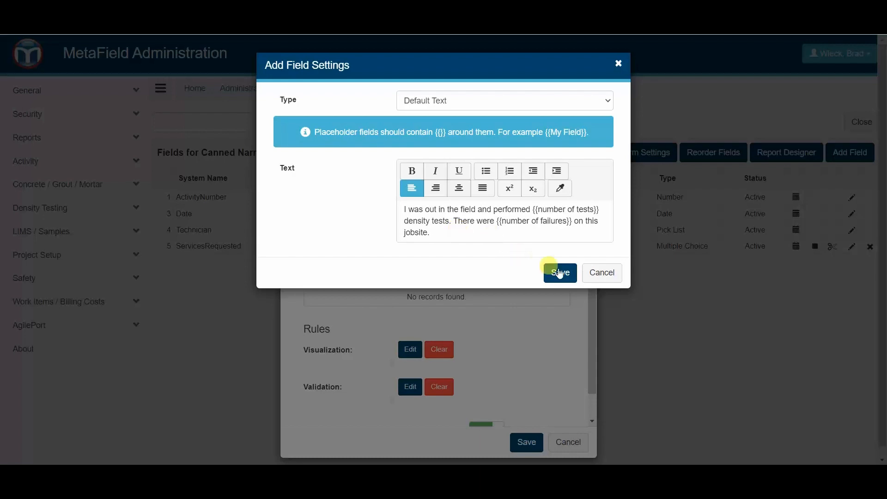
left_click(561, 273)
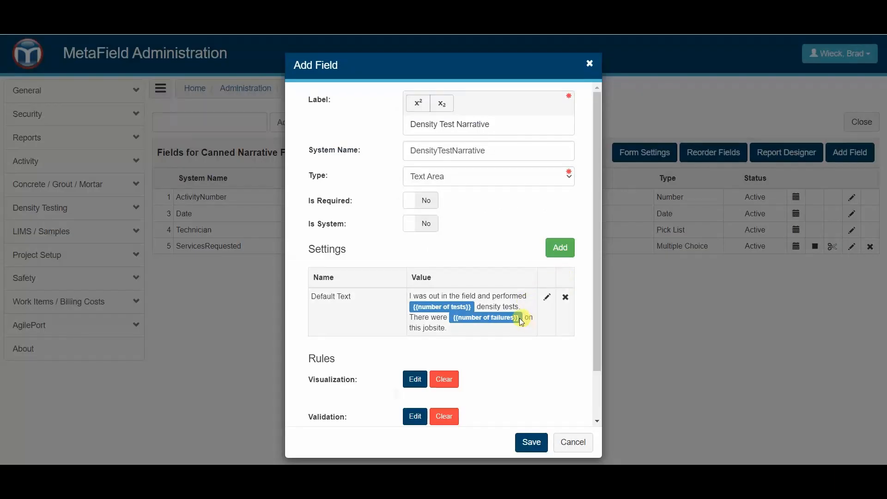
left_click(547, 299)
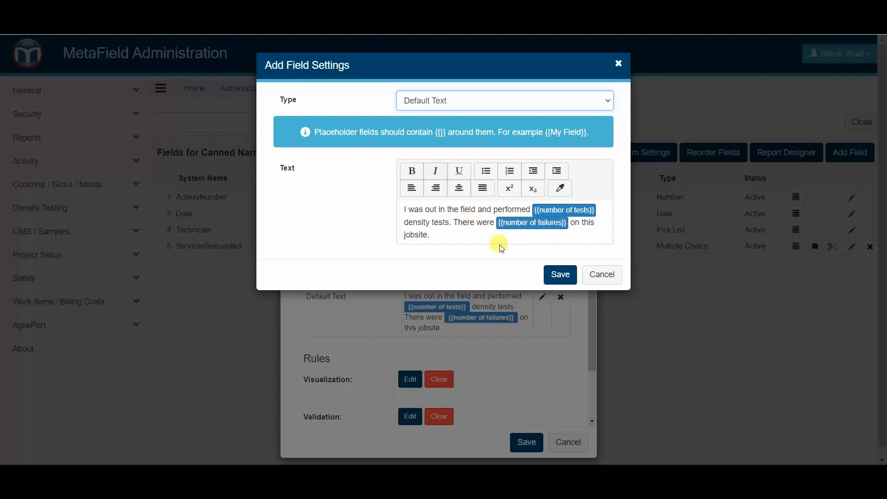
left_click(561, 274)
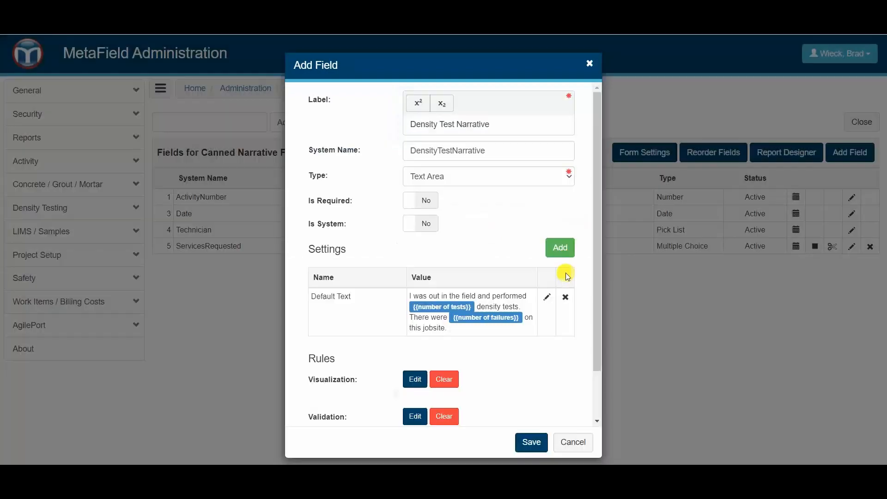
Add a Default Replace All Placeholders setting covering Field and Quality Control.
scroll(532, 348, "down", 2)
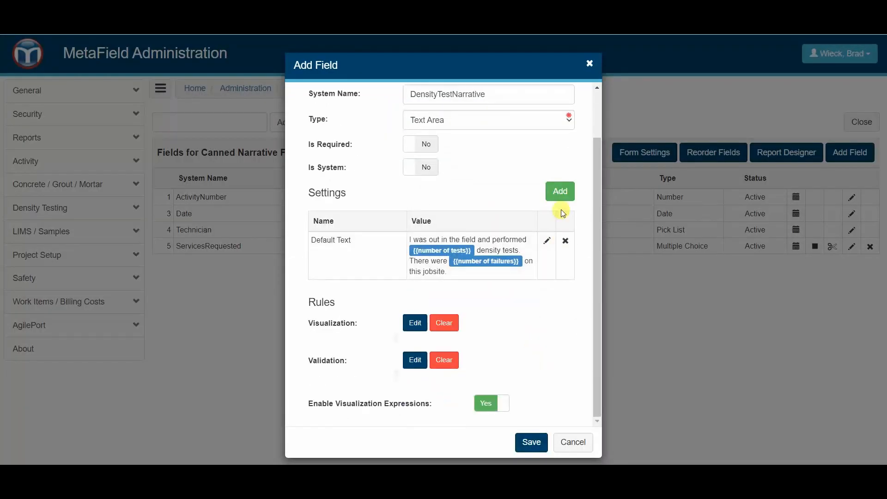
left_click(558, 192)
left_click(472, 102)
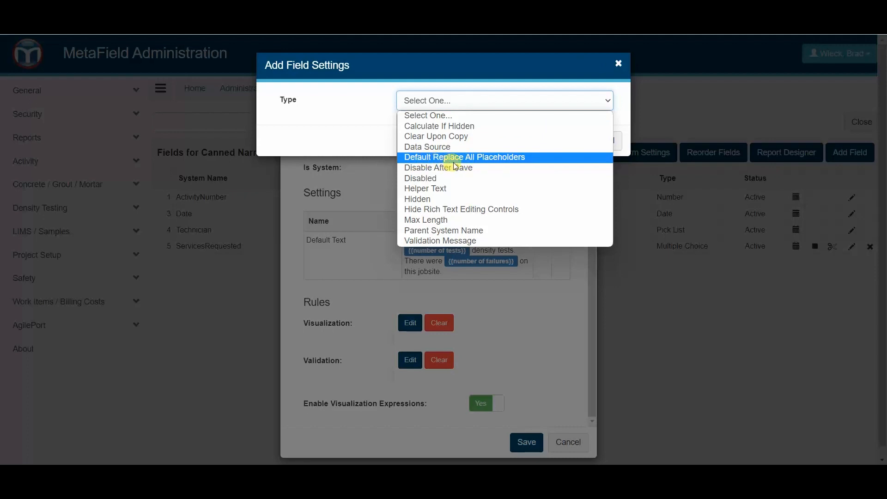
left_click(529, 157)
left_click(444, 137)
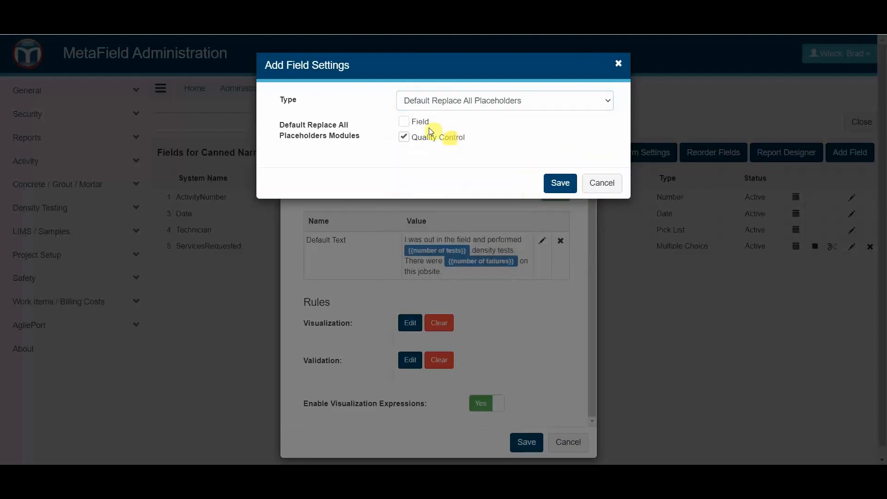
left_click(423, 123)
left_click(561, 185)
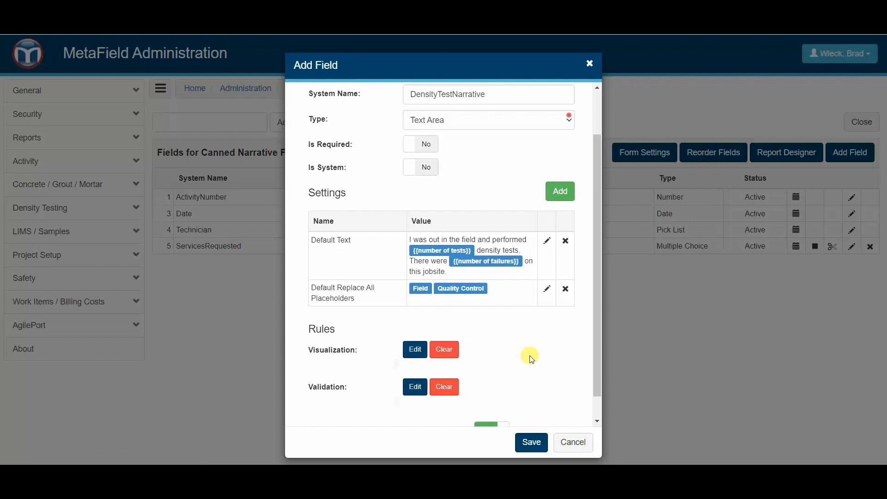
Open the Expression Builder for the field's visibility rule.
left_click_drag(438, 66, 176, 58)
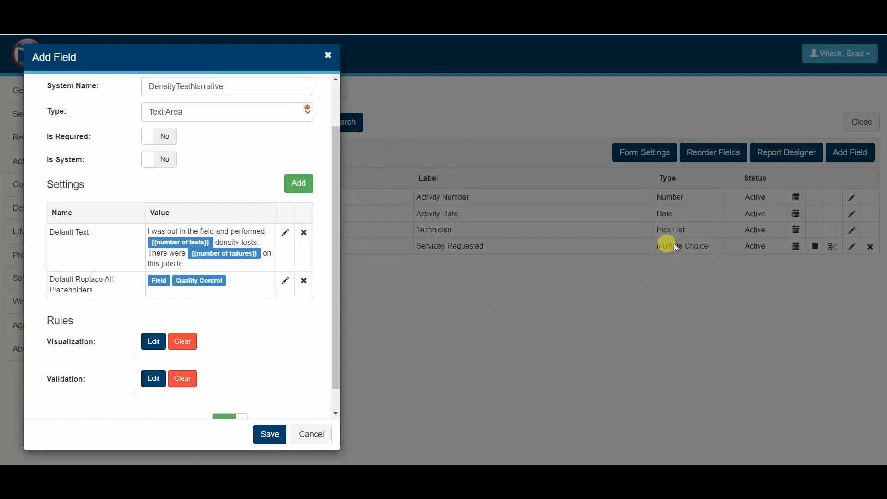
left_click_drag(196, 59, 478, 69)
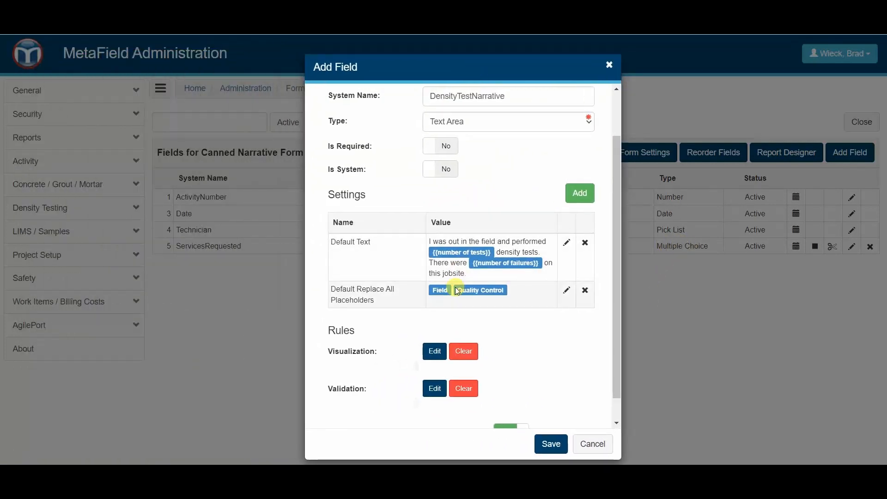
scroll(458, 294, "down", 1)
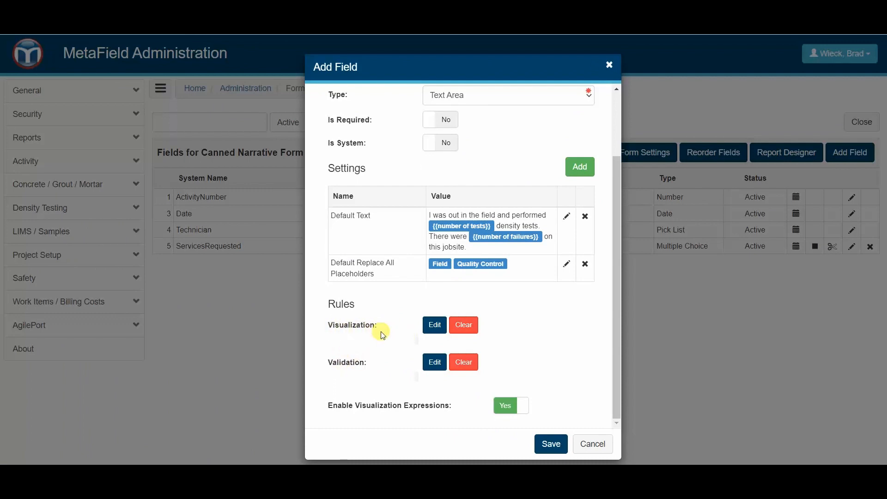
left_click(437, 328)
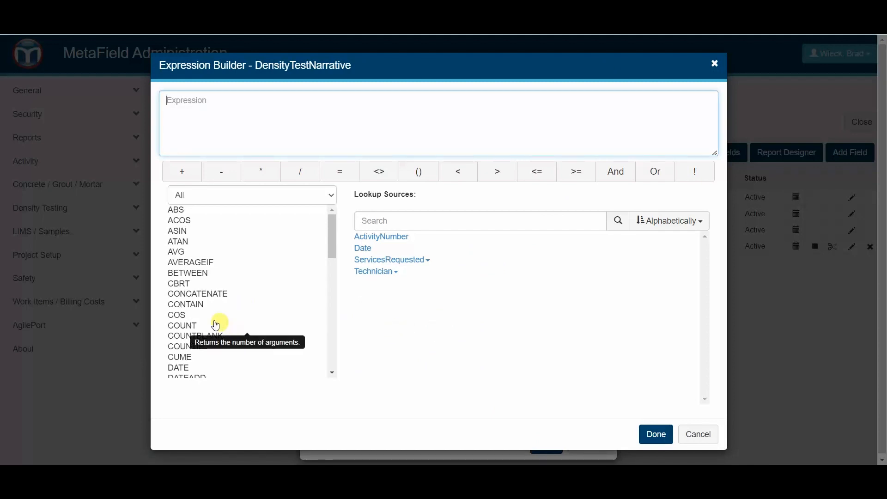
Set visibility to CONTAIN(ServicesRequested, 'Soil Nuclear Gauge Testing') and save the Density Test Narrative field.
left_click(193, 305)
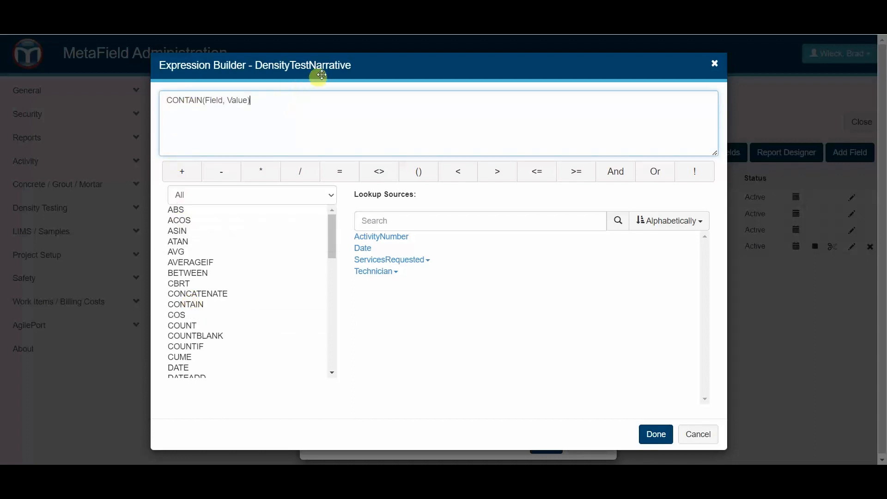
left_click_drag(317, 66, 432, 62)
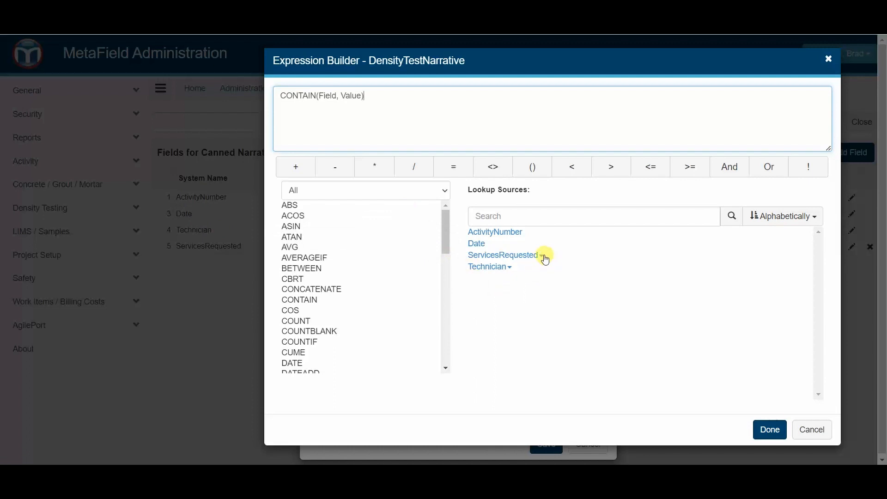
left_click(540, 255)
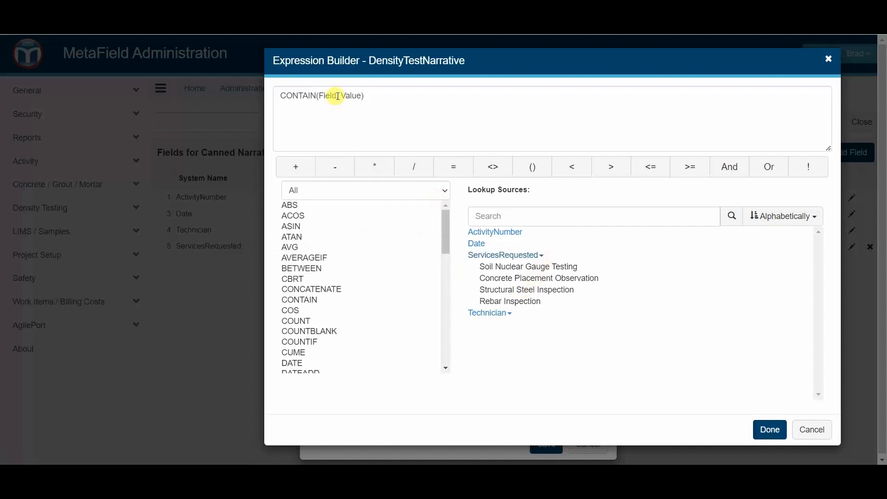
left_click_drag(338, 96, 320, 96)
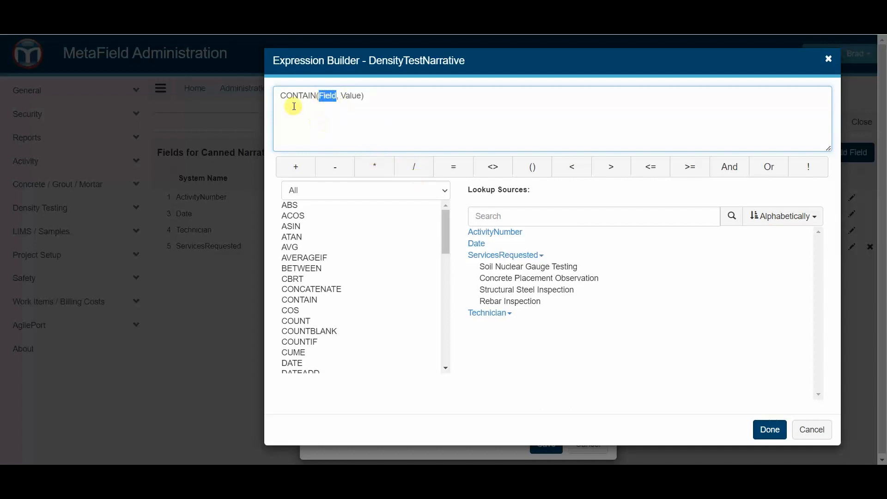
left_click(504, 257)
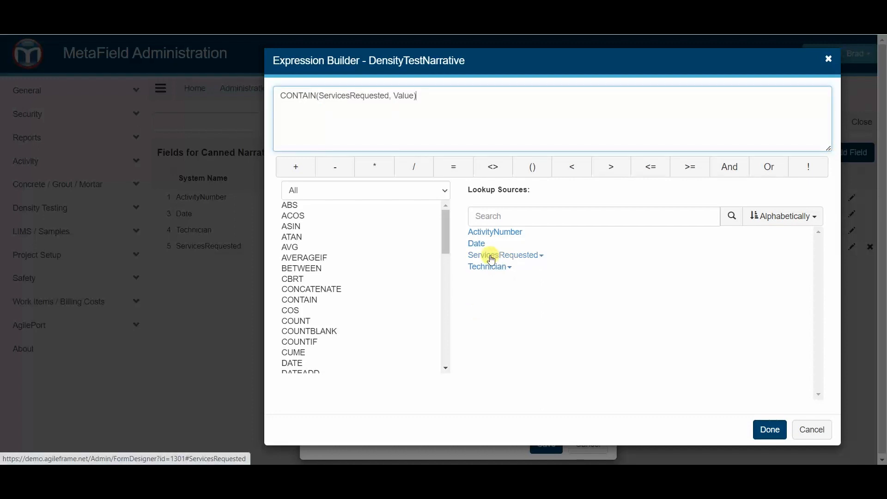
left_click_drag(392, 97, 405, 96)
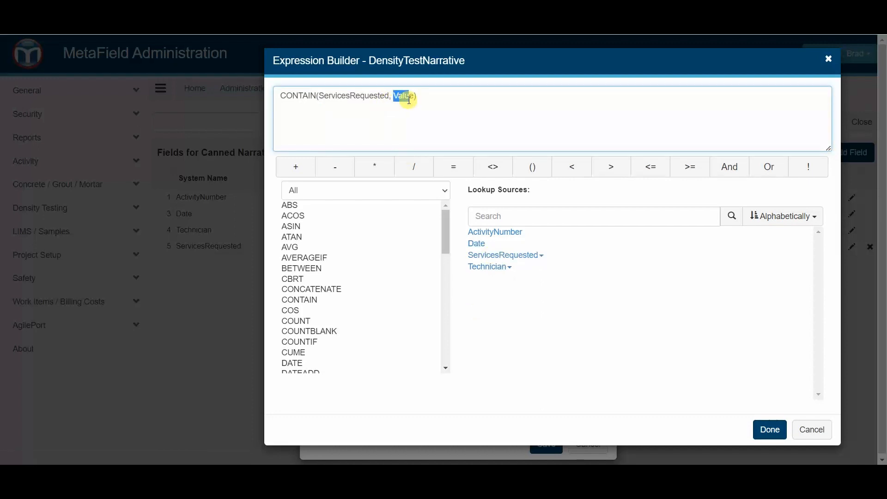
left_click(545, 259)
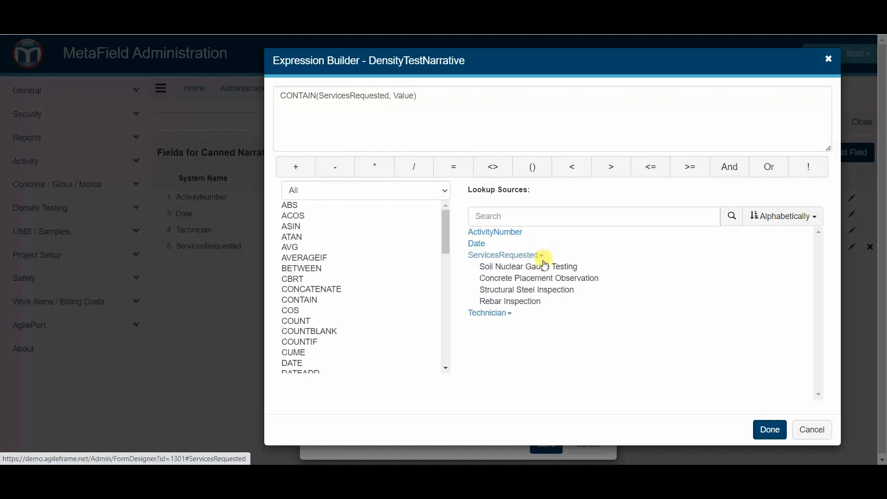
left_click(545, 270)
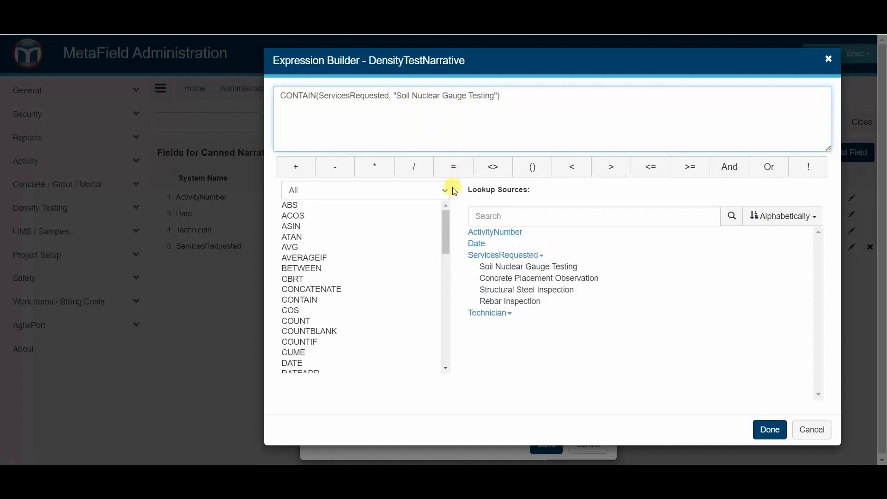
left_click(771, 428)
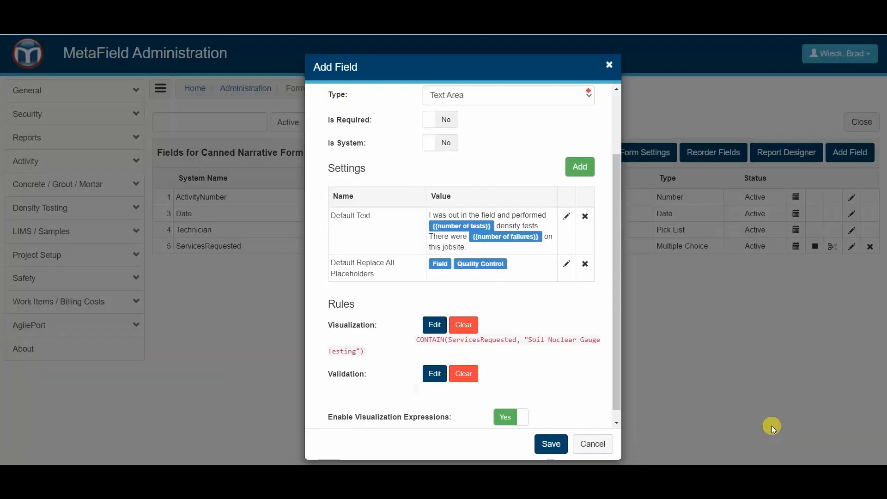
left_click(559, 443)
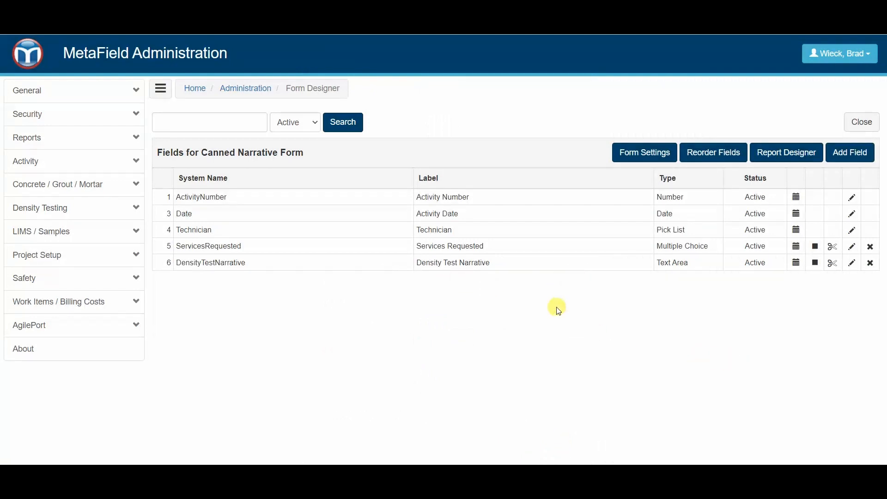
Add a new Text Area field named 'Concrete Narrative'.
left_click(857, 153)
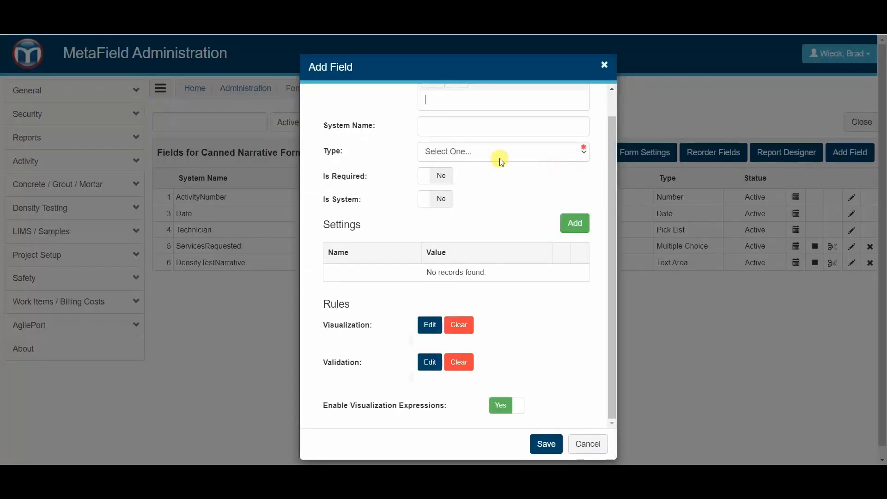
type("Concre")
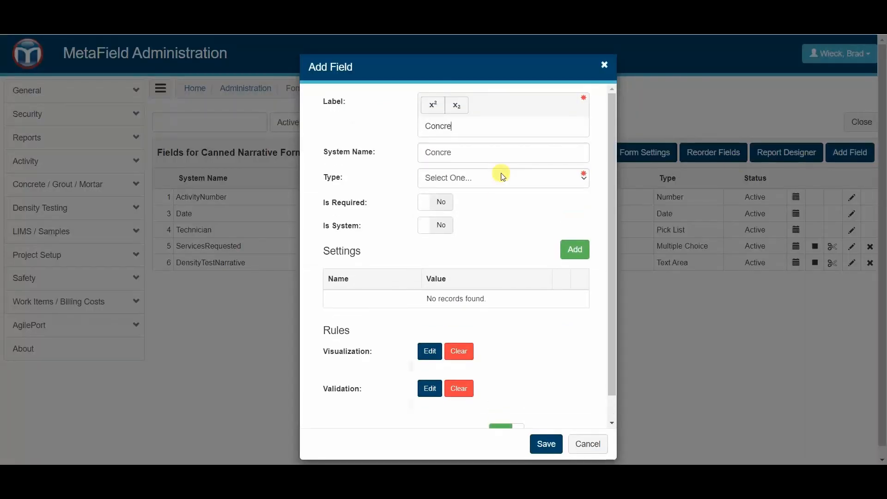
type("te Narrative")
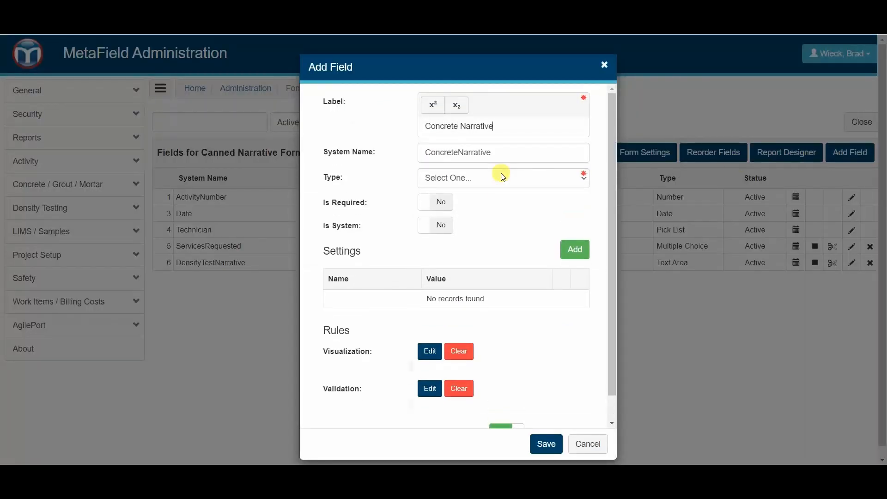
left_click(502, 177)
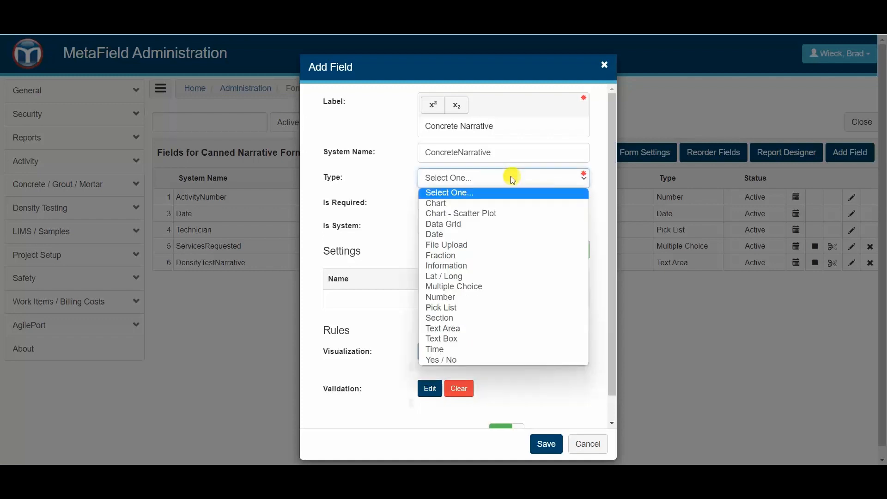
left_click(462, 325)
Give it Default Text 'I observed a {{number of yards}} yard concrete pour. I collected {{number of specimens}} cylinder…'.
left_click(569, 254)
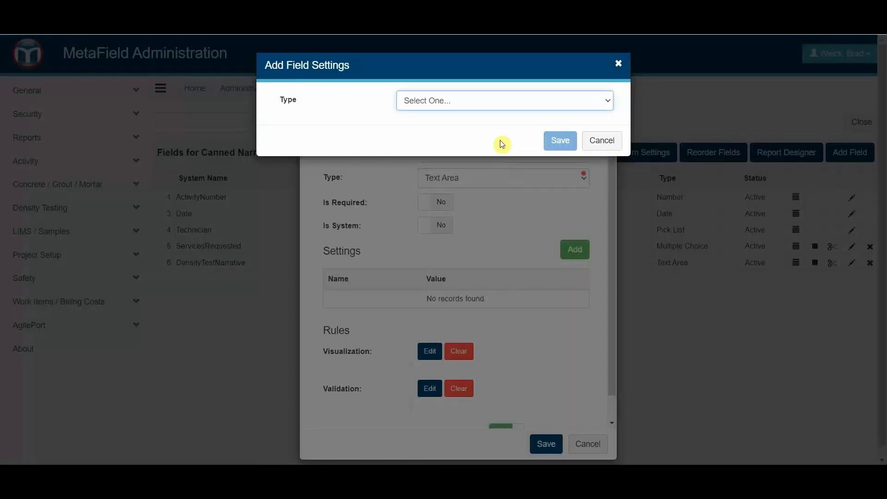
left_click(486, 104)
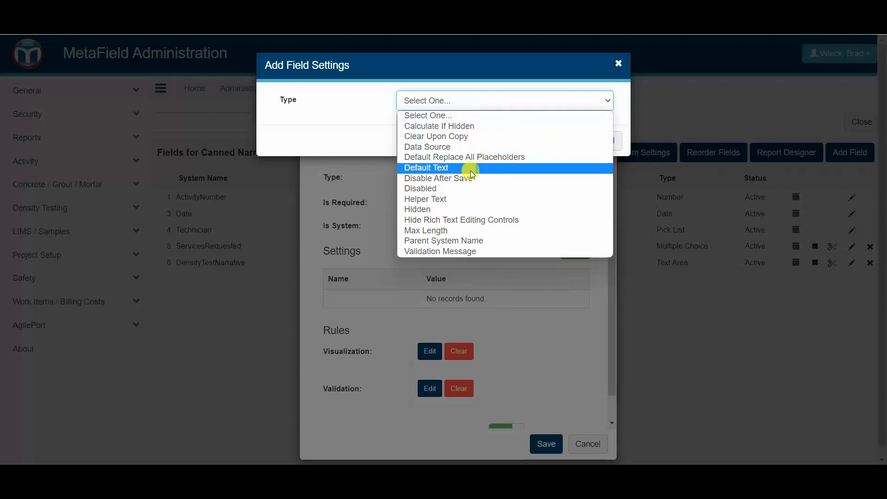
left_click(488, 169)
left_click(421, 215)
type("I")
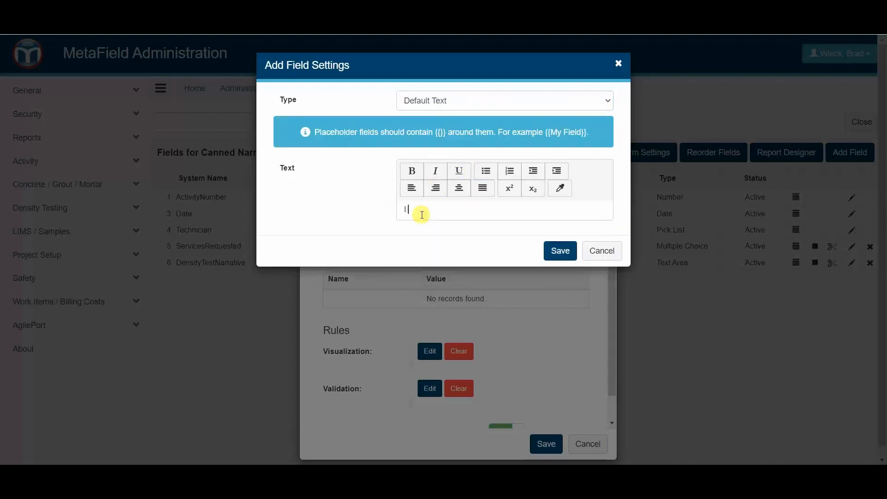
type(" observed")
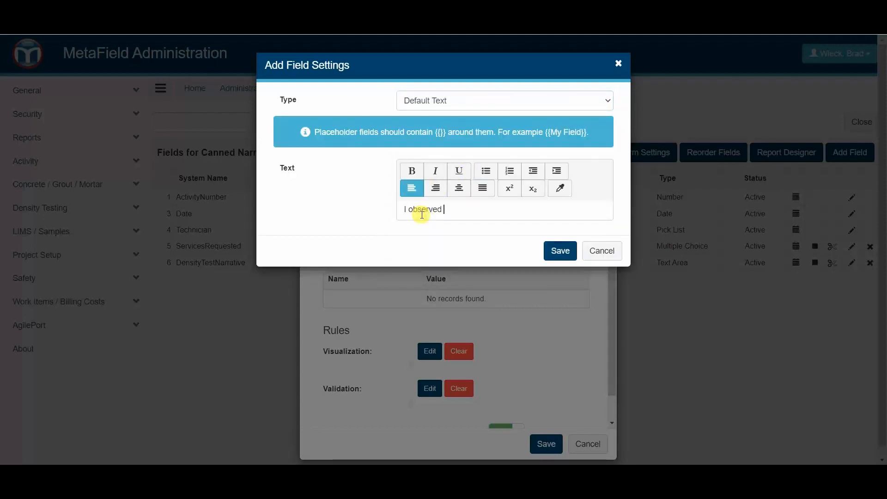
type(" a")
type(" {{number of y")
key("BackSpace")
type("number of yards")
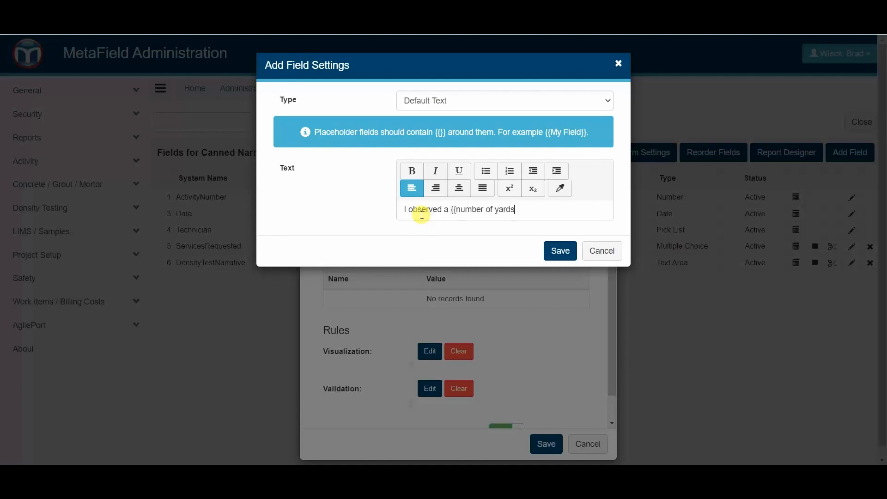
type("}} yard concrete pour. I coll")
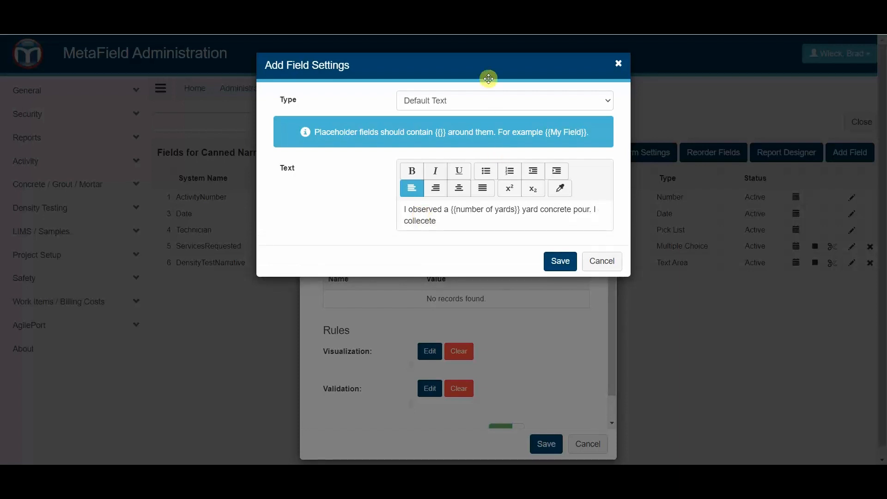
type("ected {{number of specimens")
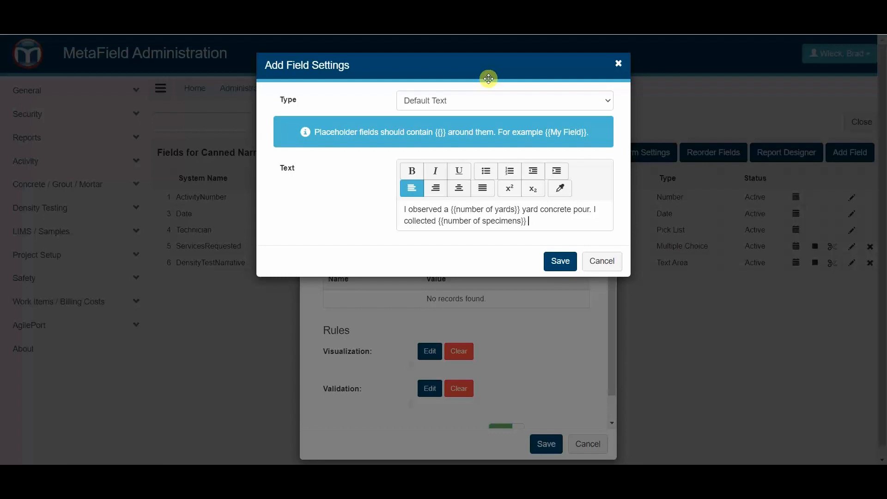
type("}} cylinders at 4x8")
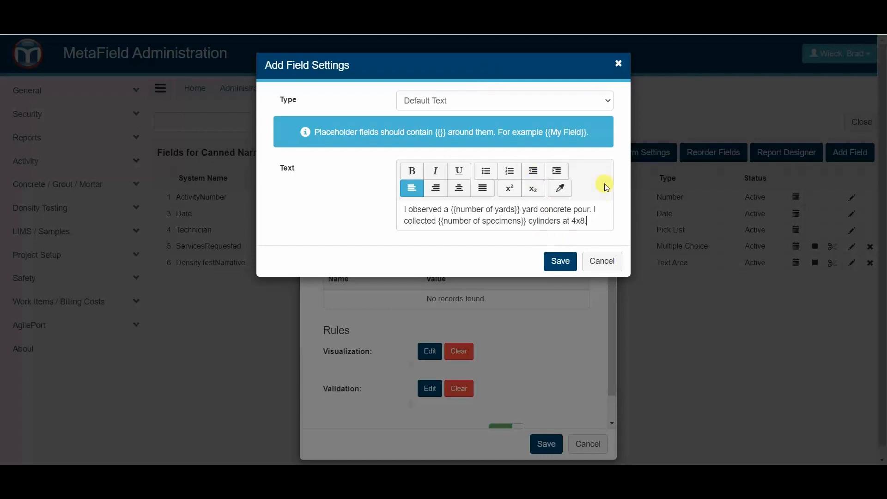
left_click(561, 262)
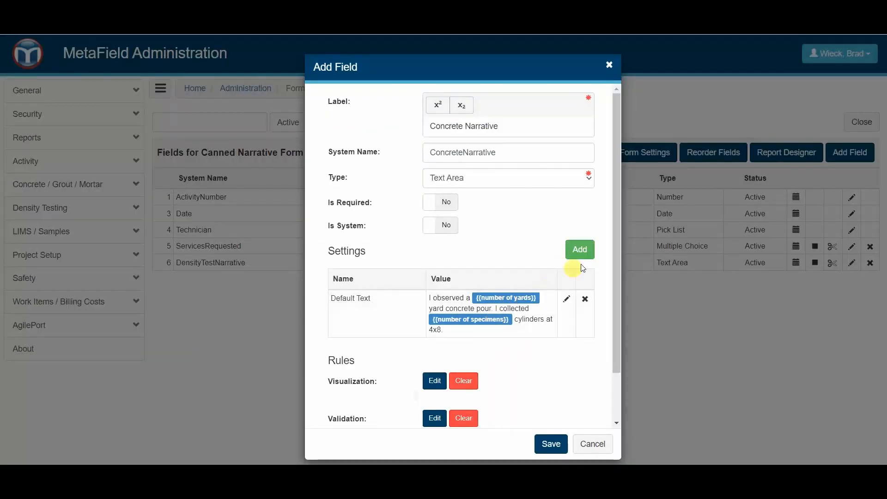
Add a Default Replace All Placeholders setting for Quality Control and Field to Concrete Narrative.
left_click(580, 250)
left_click(525, 103)
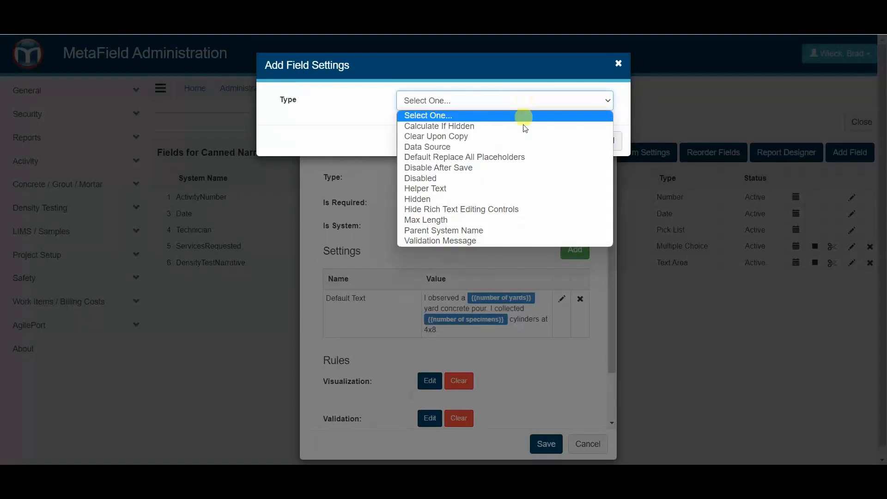
left_click(500, 160)
left_click(452, 140)
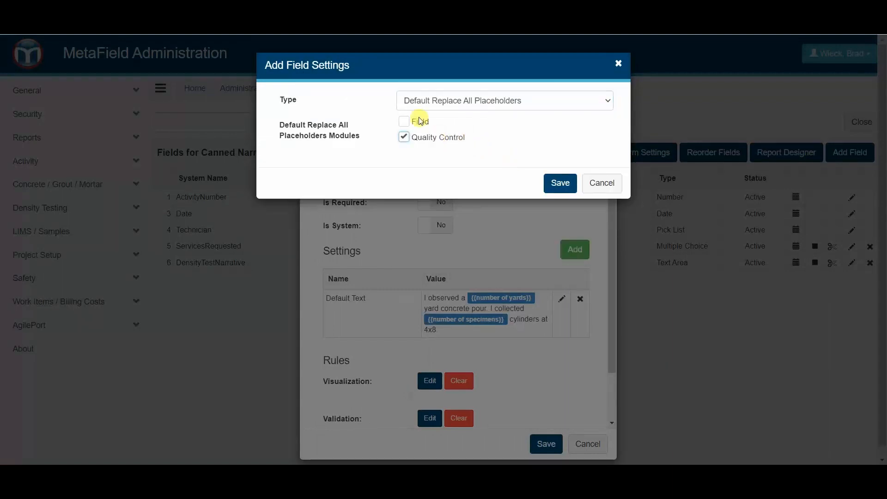
left_click(418, 121)
left_click(560, 183)
scroll(464, 259, "down", 3)
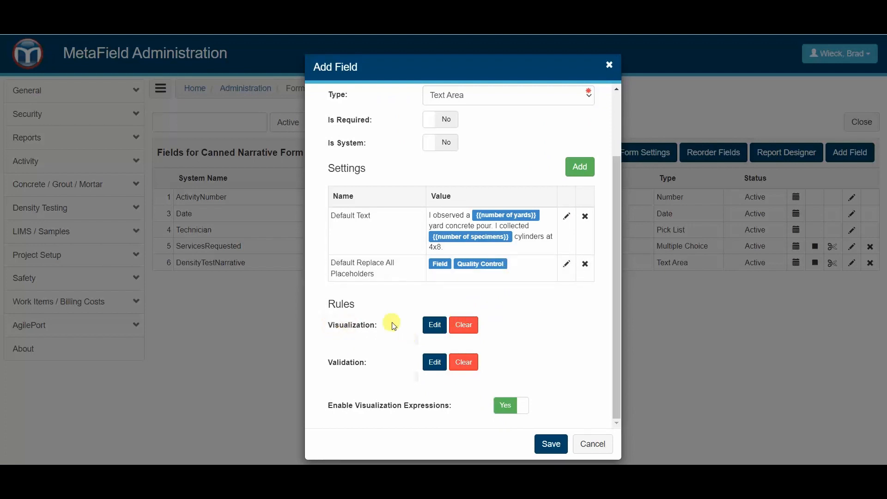
Build the visibility expression CONTAIN(ServicesRequested, 'Concrete Placement Observation').
left_click(431, 328)
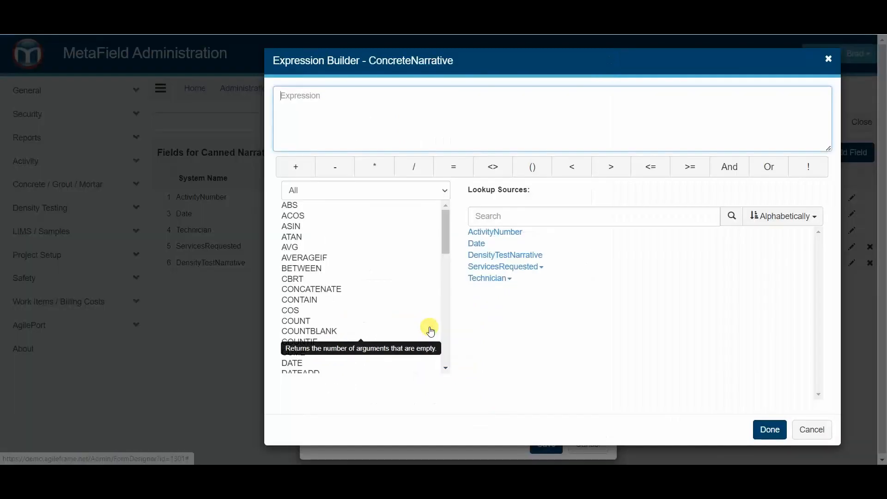
double_click(307, 301)
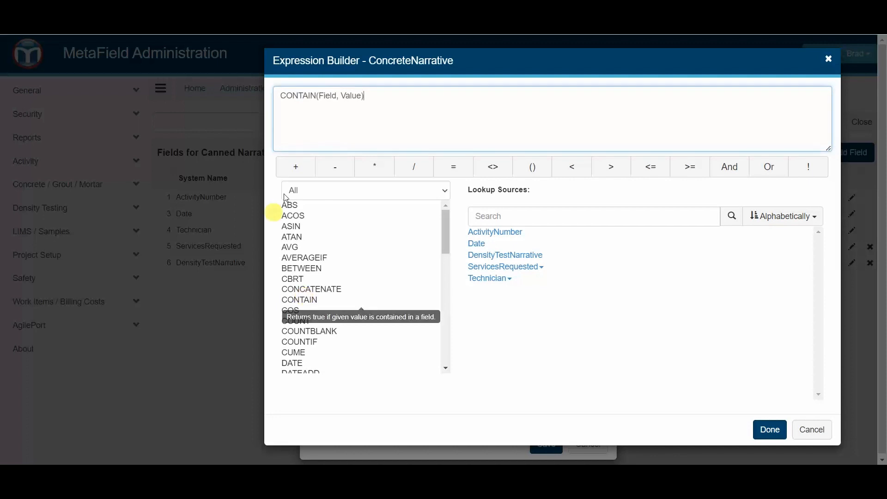
double_click(327, 95)
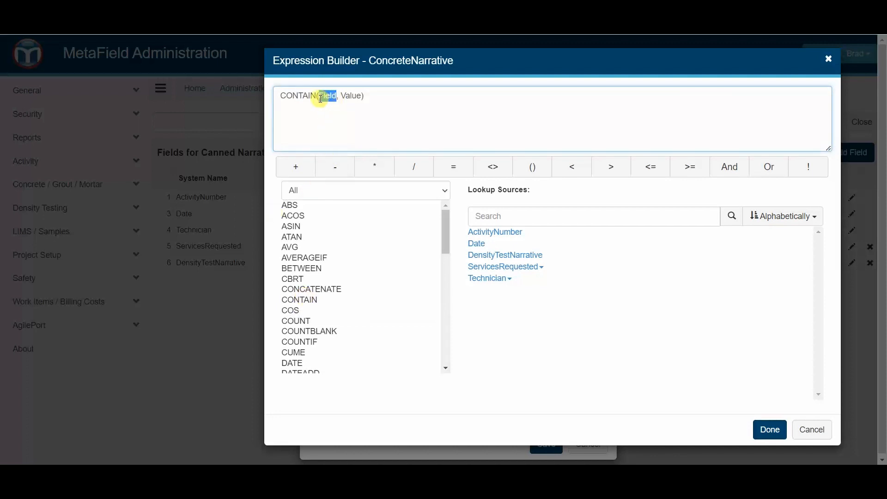
left_click(507, 267)
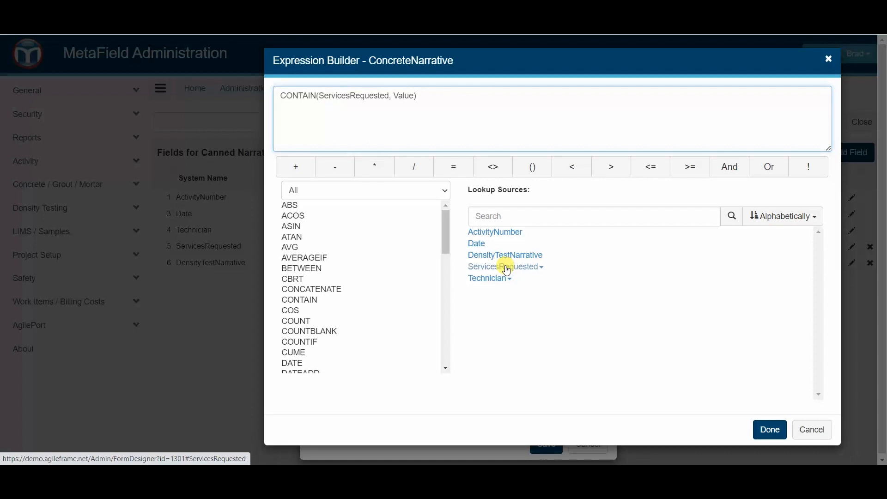
double_click(403, 96)
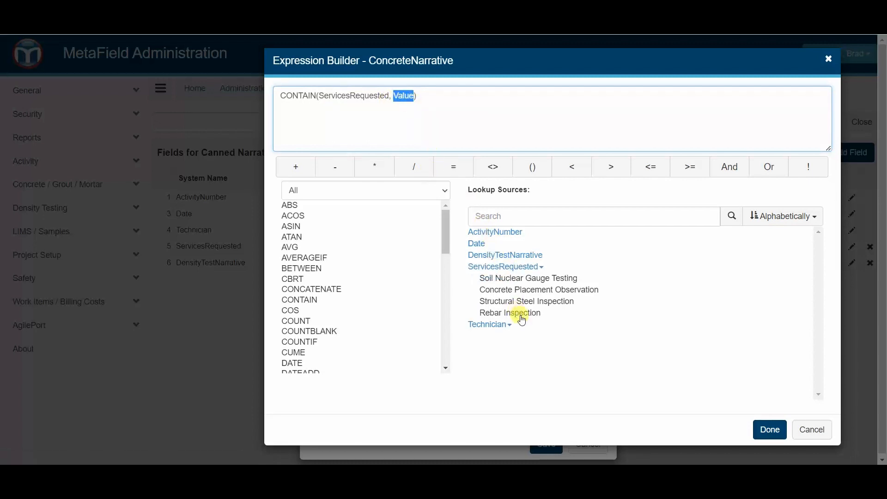
left_click(541, 291)
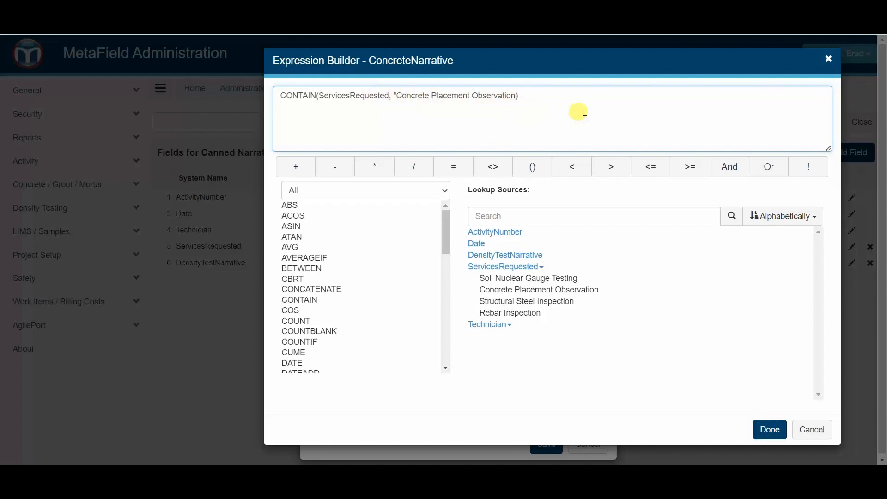
Fix the expression's missing quote, apply it, and save the Concrete Narrative field.
left_click(769, 429)
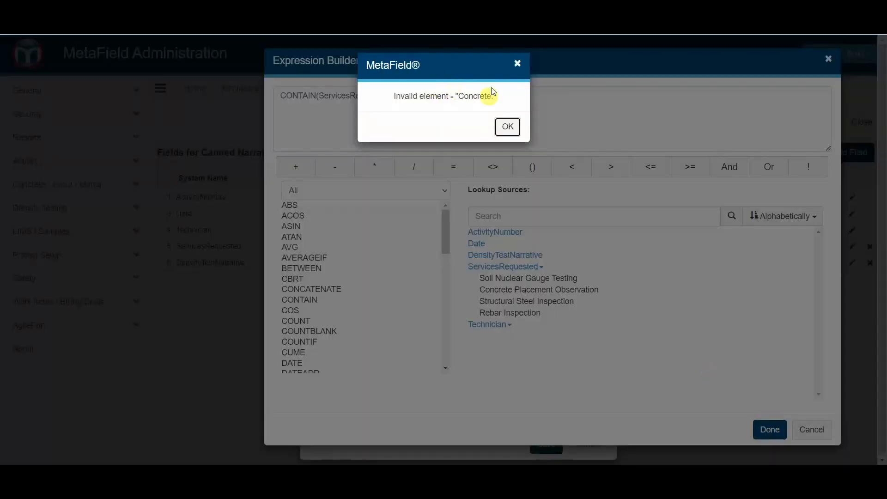
left_click(511, 131)
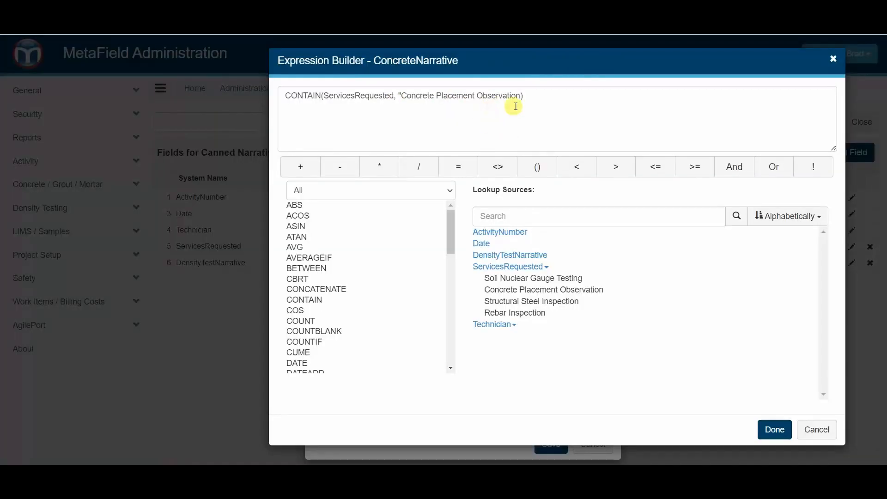
left_click(523, 100)
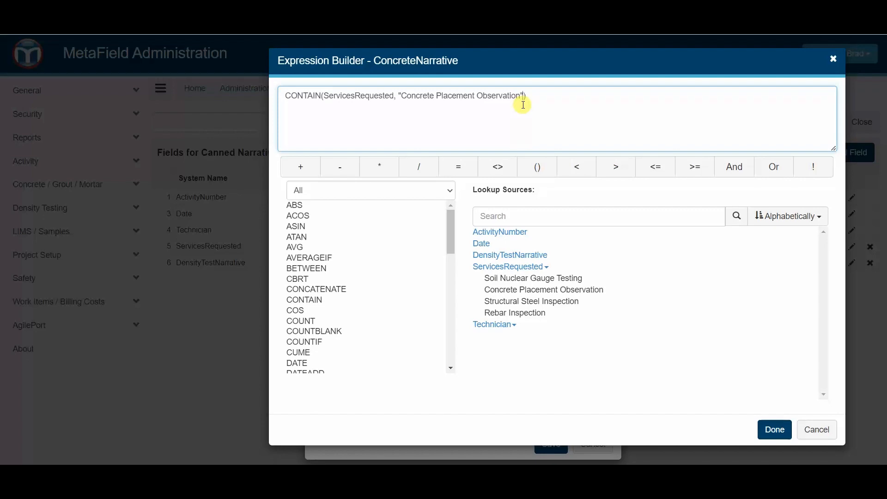
left_click(767, 429)
left_click(545, 443)
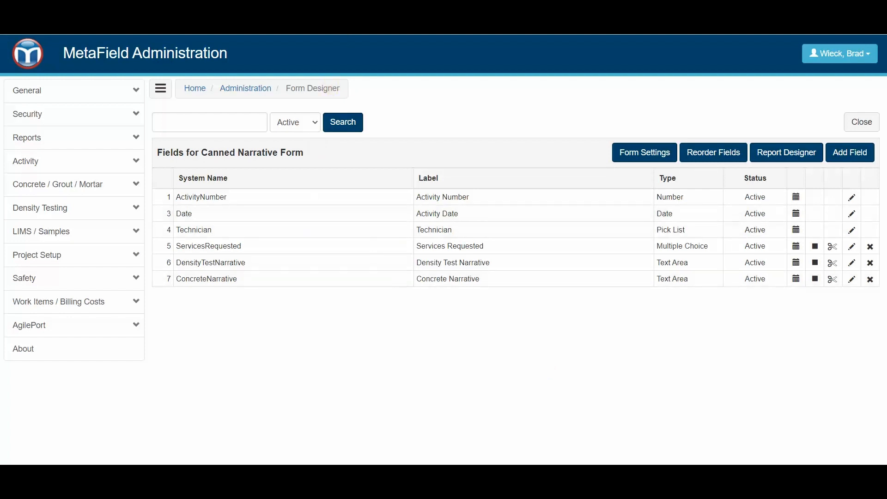
In the Field app, start a new activity with the Canned Narrative Form.
left_click(323, 8)
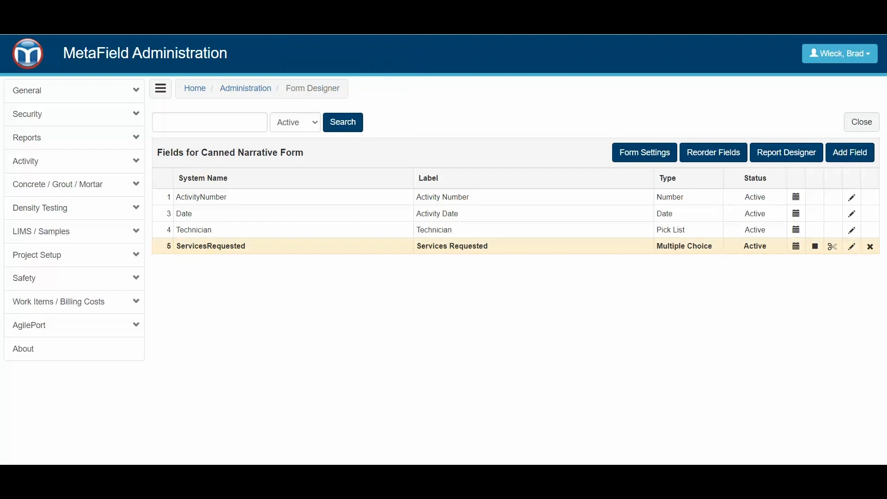
left_click(28, 64)
left_click(427, 201)
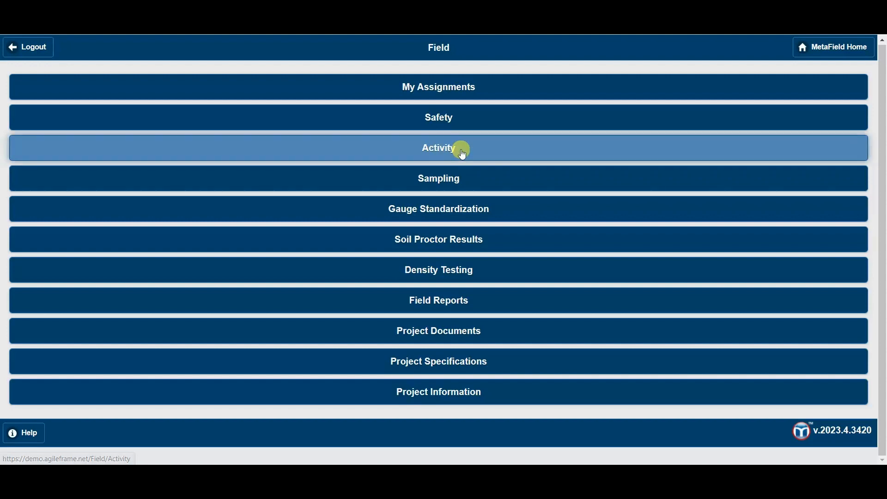
left_click(462, 154)
left_click(432, 118)
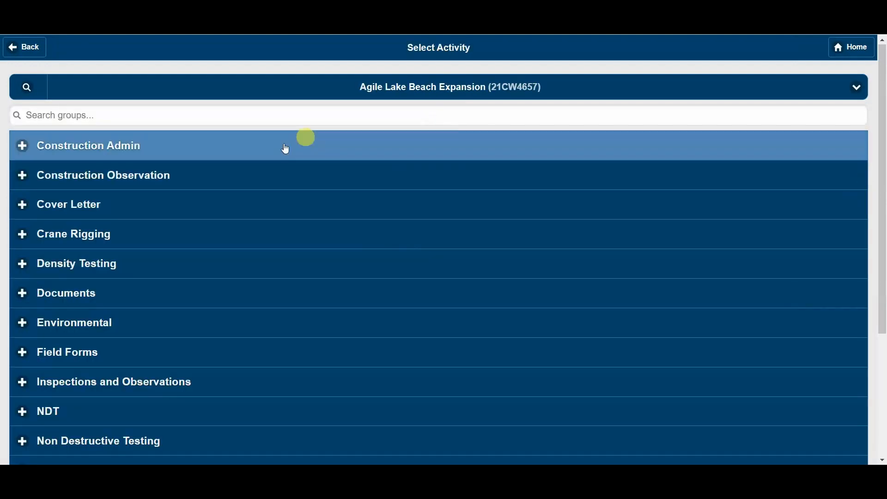
left_click(143, 351)
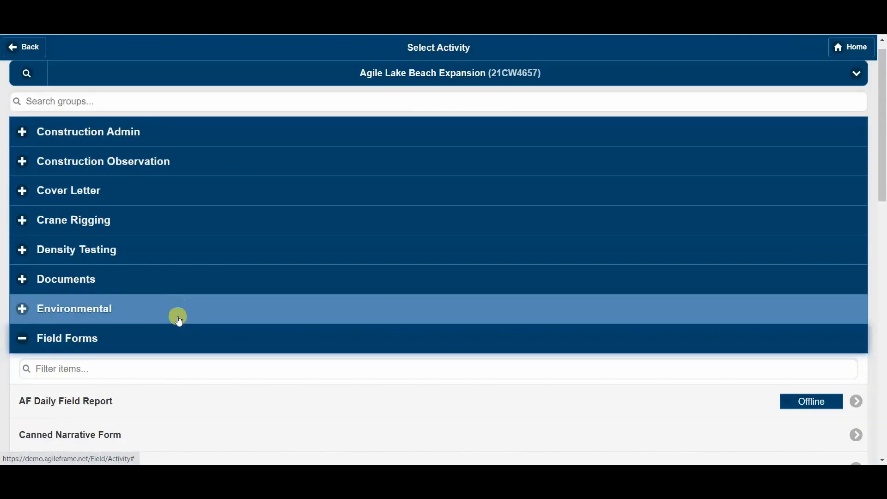
scroll(178, 319, "down", 2)
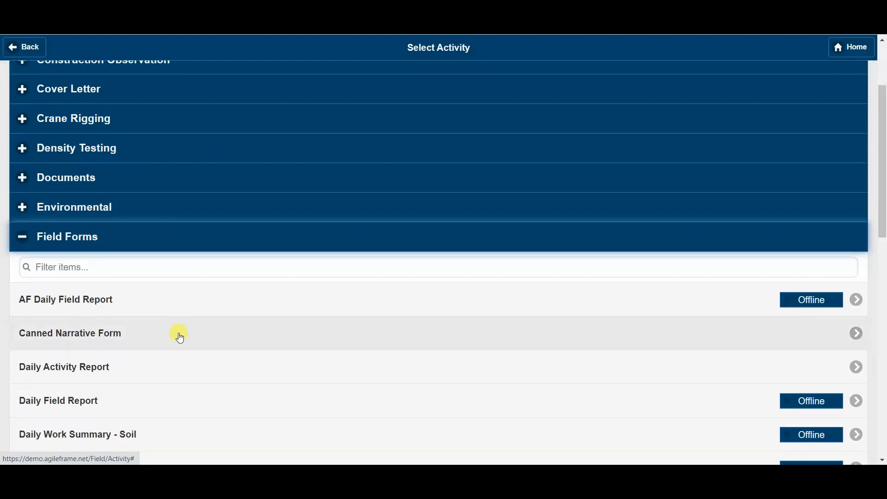
left_click(180, 335)
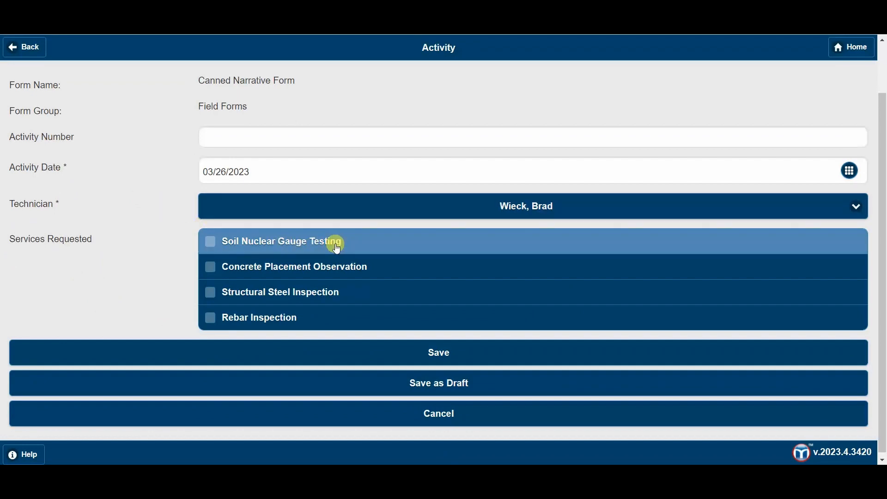
Request Soil Nuclear Gauge Testing and fill the density narrative with 50 tests and 2 failures.
left_click(365, 249)
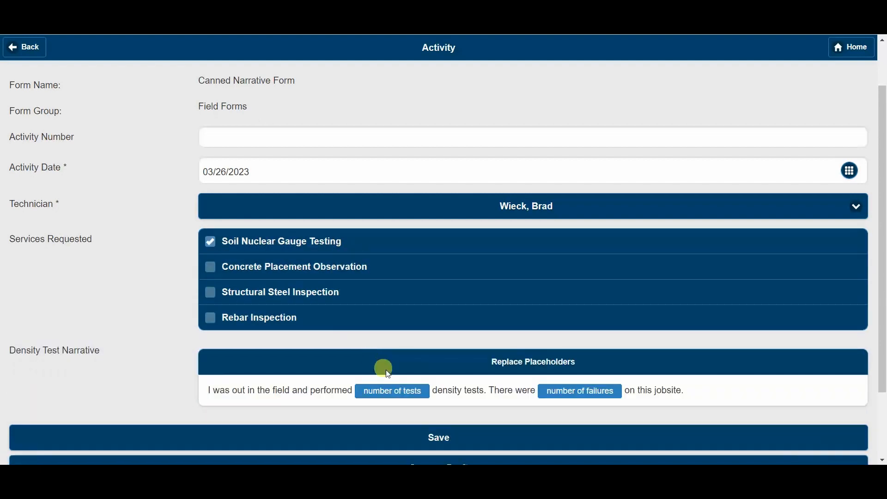
left_click(402, 393)
left_click(311, 130)
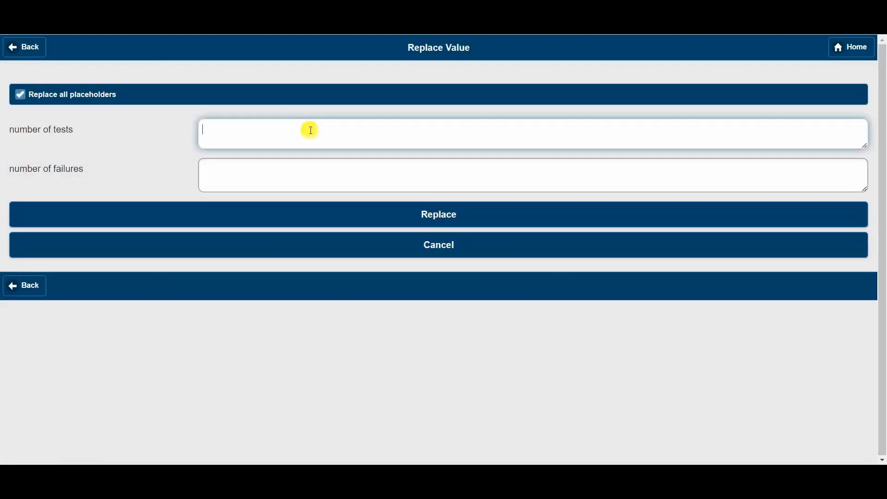
type("50")
key("Tab")
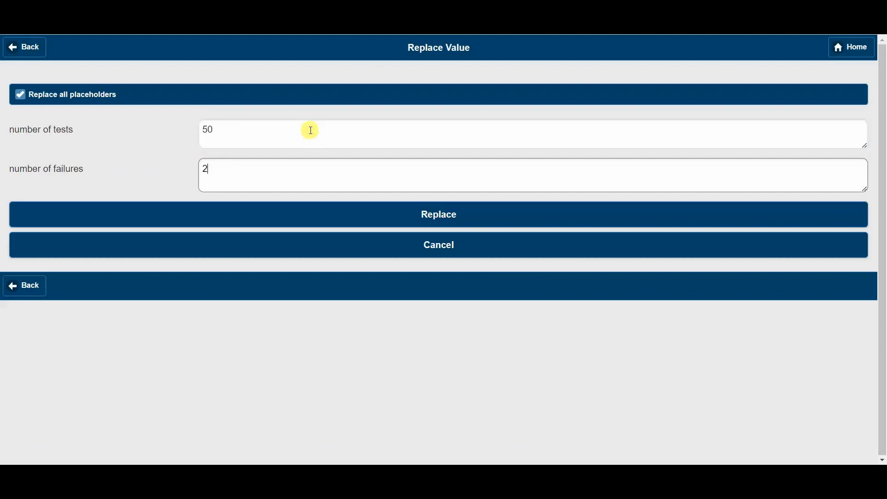
left_click(406, 221)
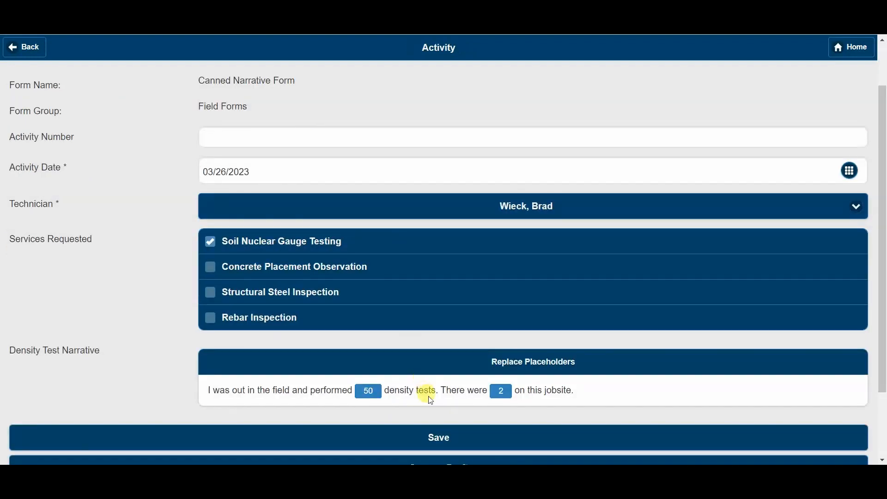
Request Concrete Placement Observation and fill the concrete narrative with 100 yards and 4 specimens.
scroll(581, 403, "down", 2)
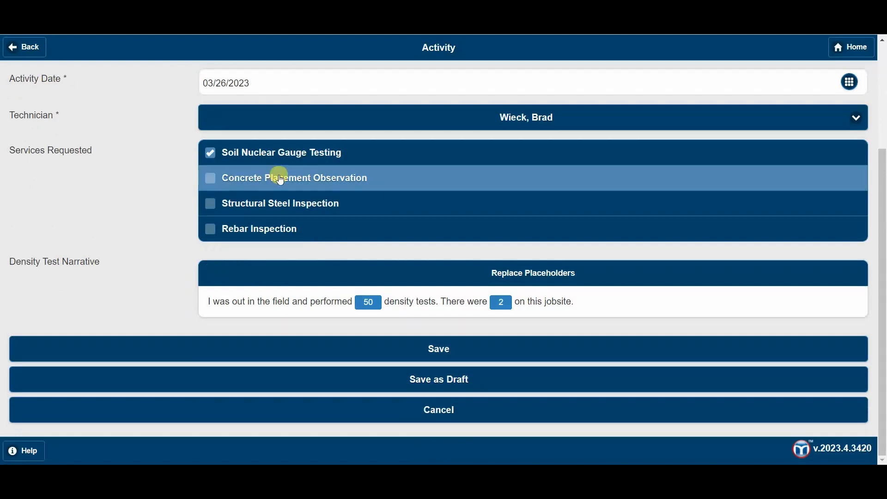
left_click(275, 179)
scroll(270, 348, "down", 2)
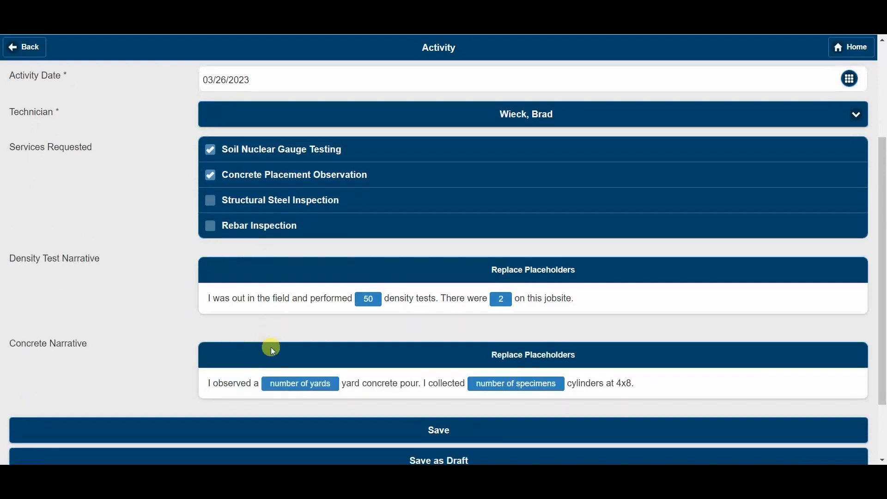
left_click(305, 302)
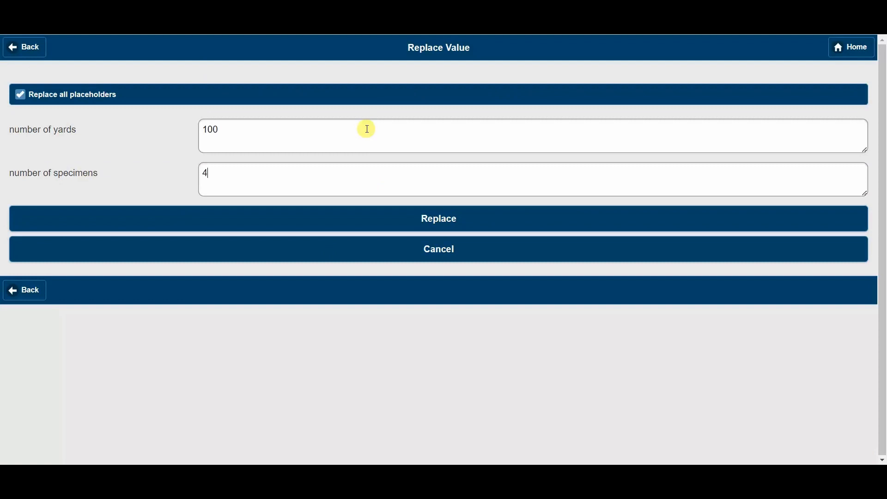
left_click(435, 214)
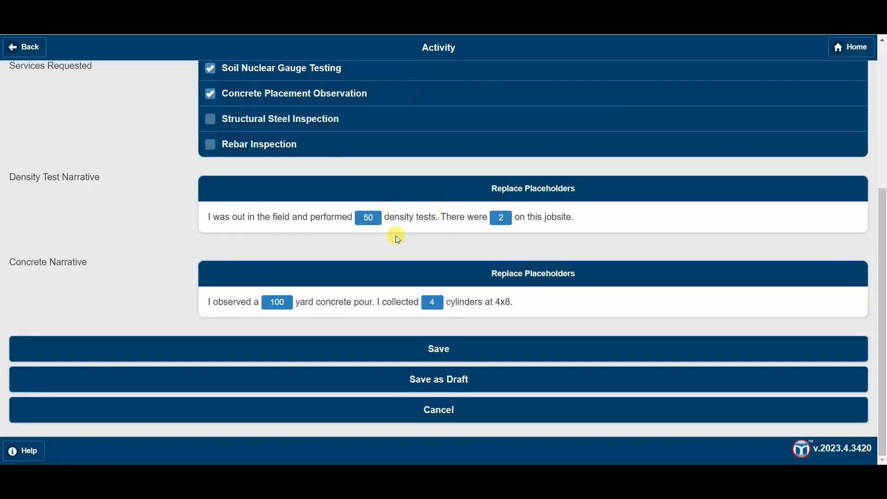
scroll(396, 236, "up", 1)
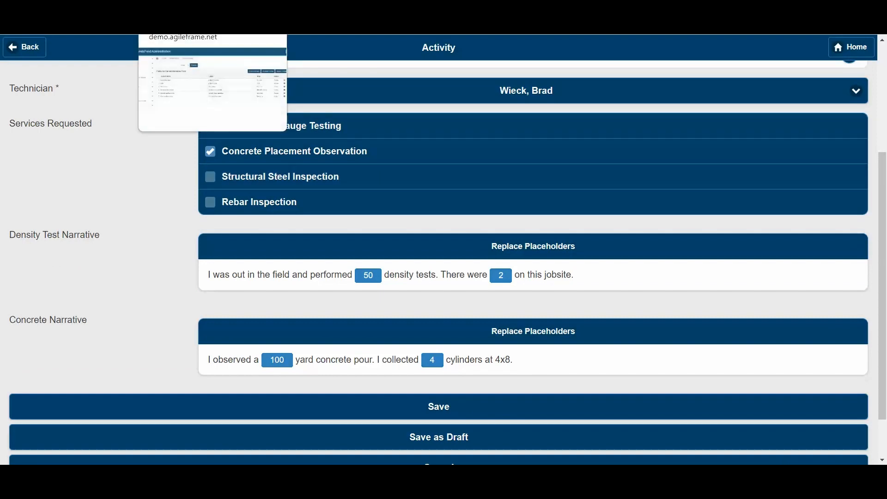
Return to the form designer and start a new report from the form's Report Designer.
left_click(190, 10)
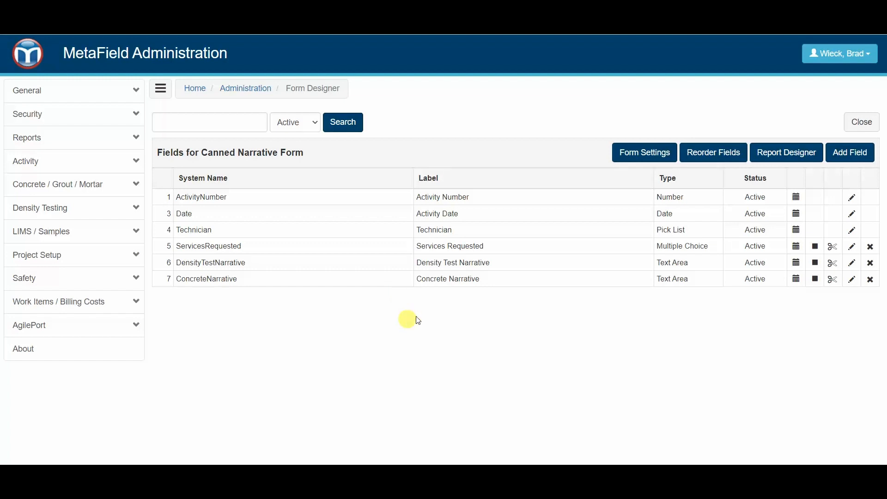
left_click(779, 157)
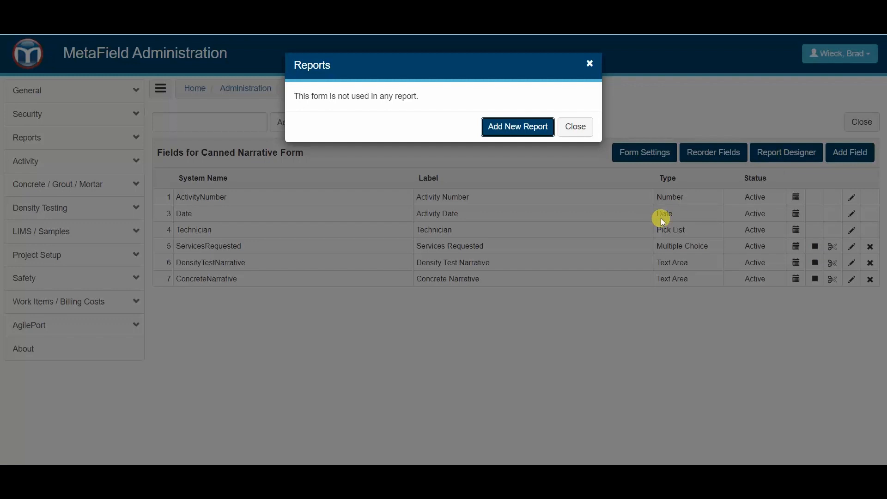
left_click(507, 130)
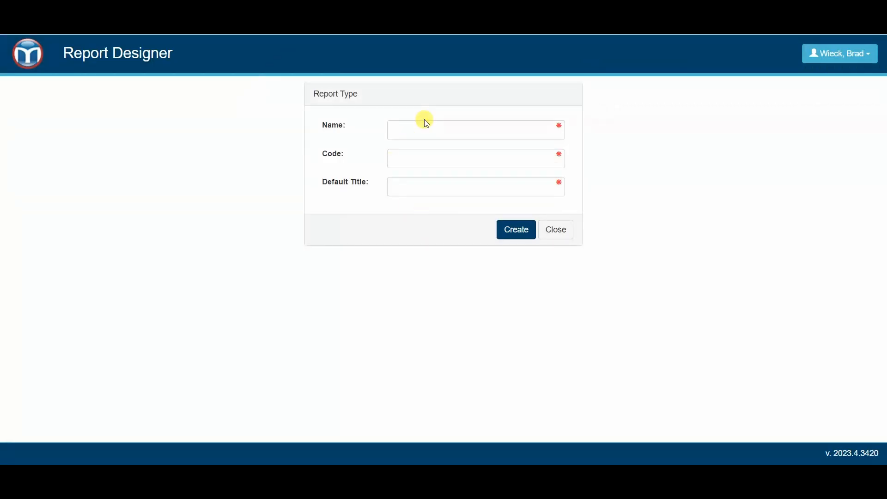
Enter report name 'Canned Narrative', code 'CN' and default title 'Canned Narrative'.
left_click(450, 127)
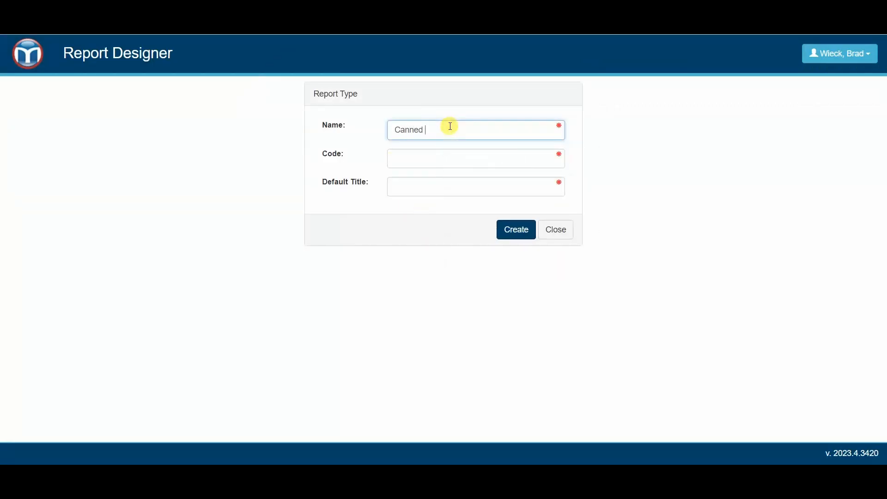
type("ve")
key("Tab")
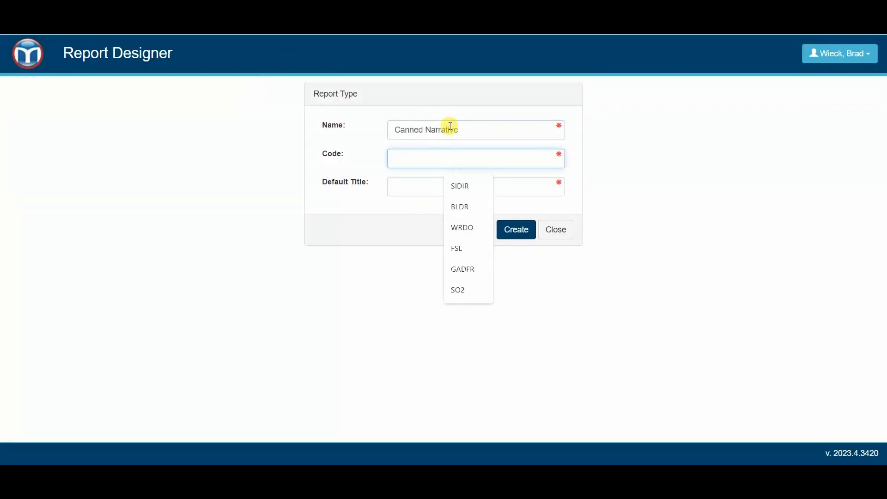
type("C")
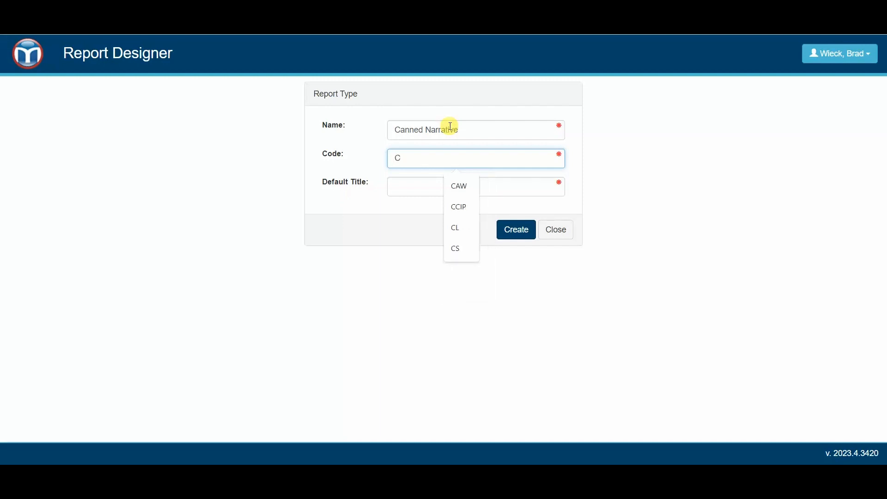
type("N")
key("Tab")
type("Cann")
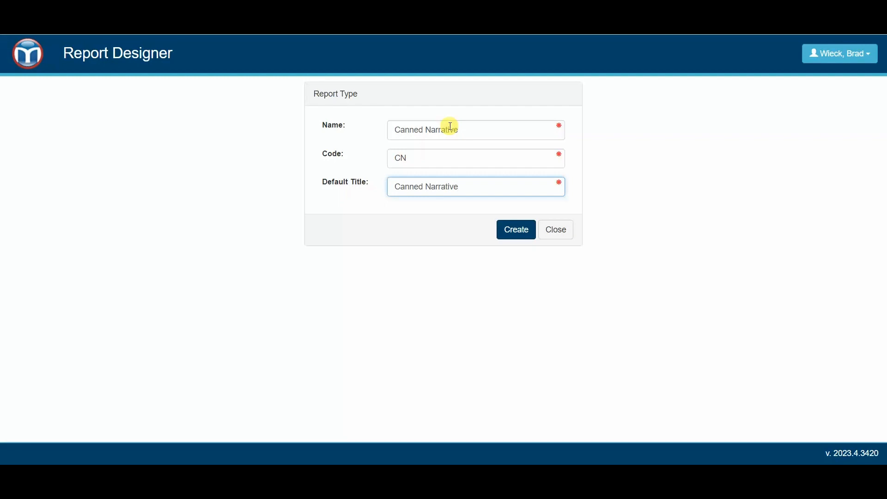
type("ed Narrative")
Create the Canned Narrative report and view the Canned Narrative Form dataset.
left_click(510, 228)
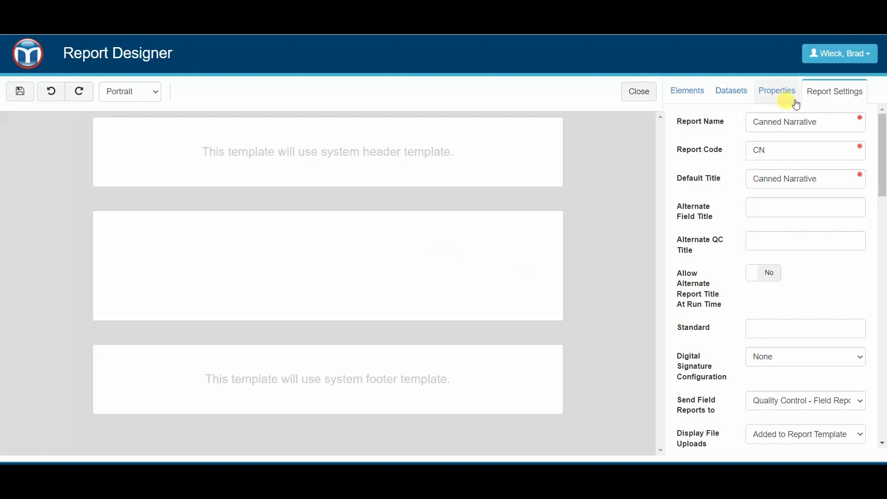
left_click(732, 98)
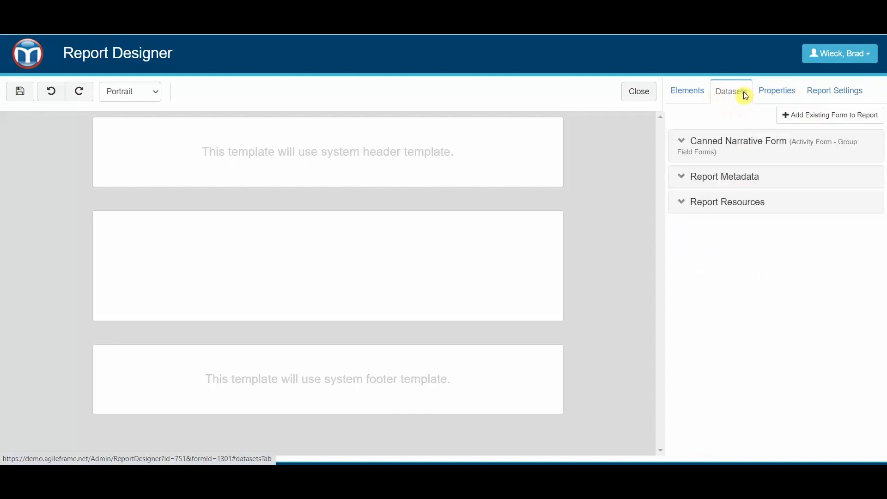
left_click(739, 141)
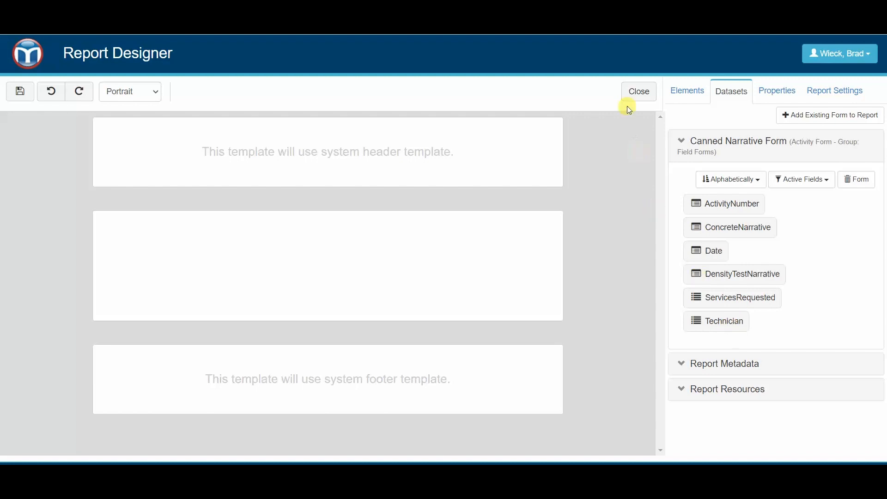
Close the designer and reopen the Canned Narrative report template with its Datasets shown.
left_click(640, 98)
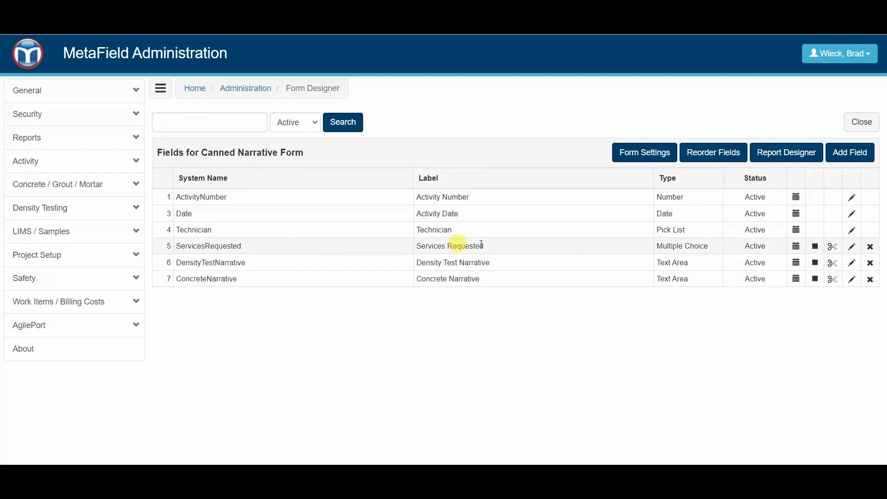
left_click(791, 154)
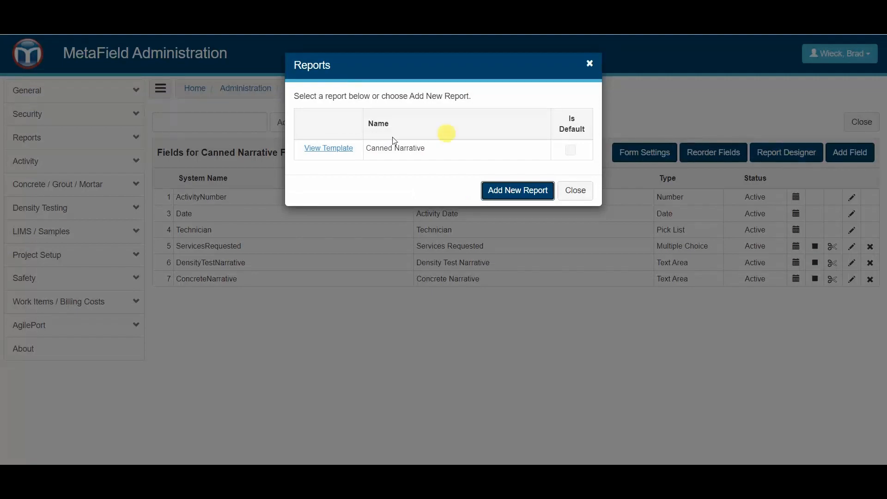
left_click(319, 149)
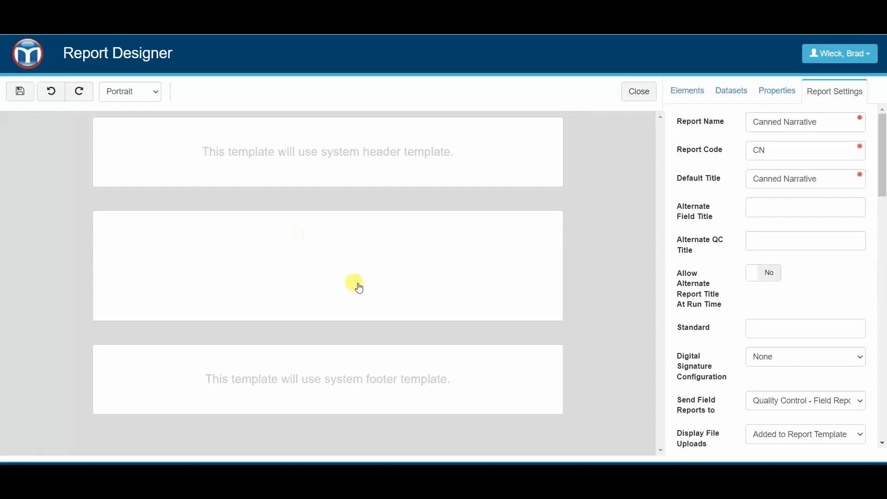
left_click(730, 92)
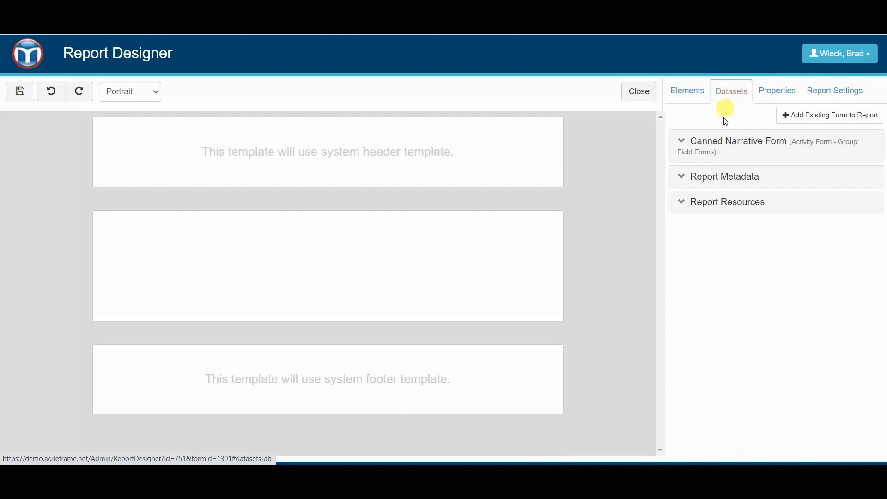
Place the Technician field in the report body as a List.
left_click(724, 141)
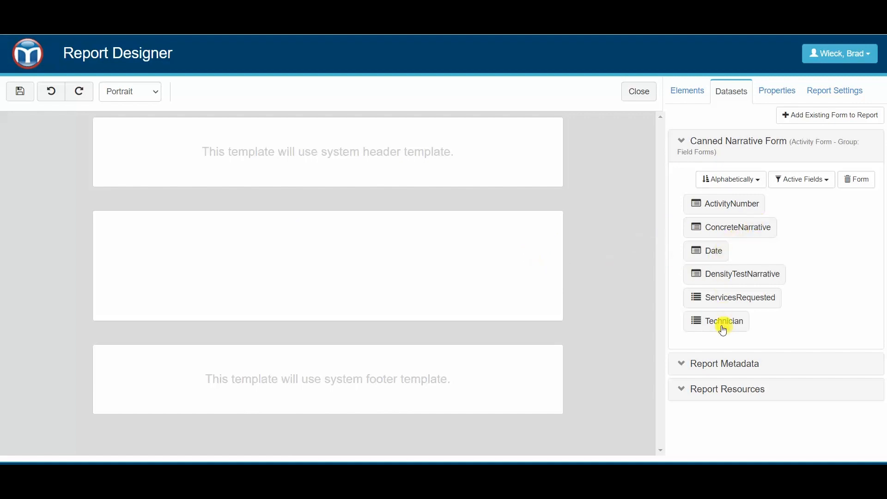
left_click_drag(719, 323, 314, 264)
left_click(444, 138)
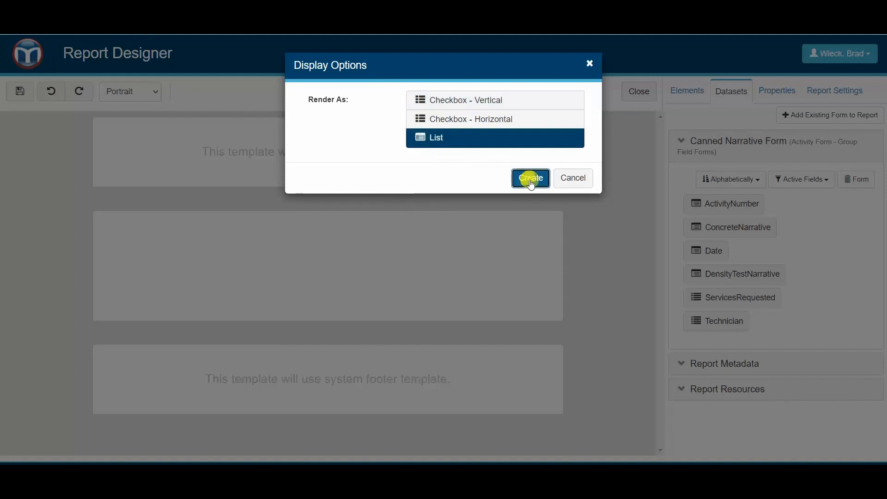
left_click(531, 178)
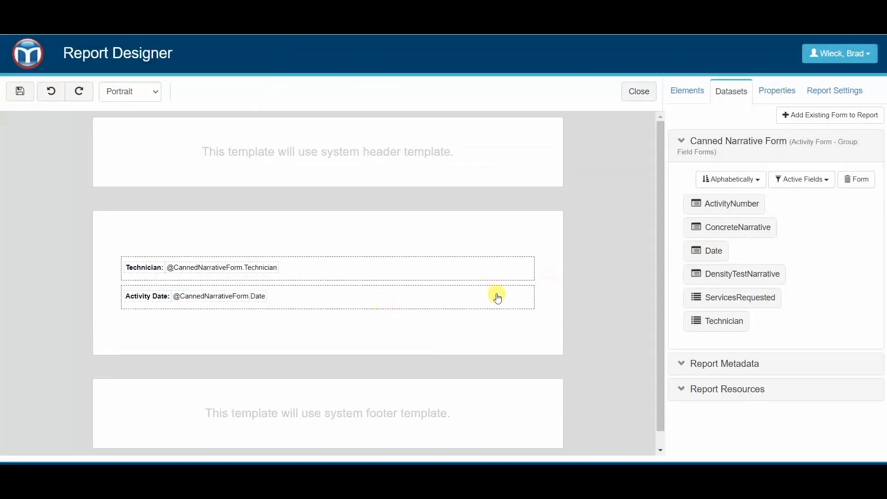
Set the Technician and Activity Date rows to 50% width each, side by side.
left_click(482, 275)
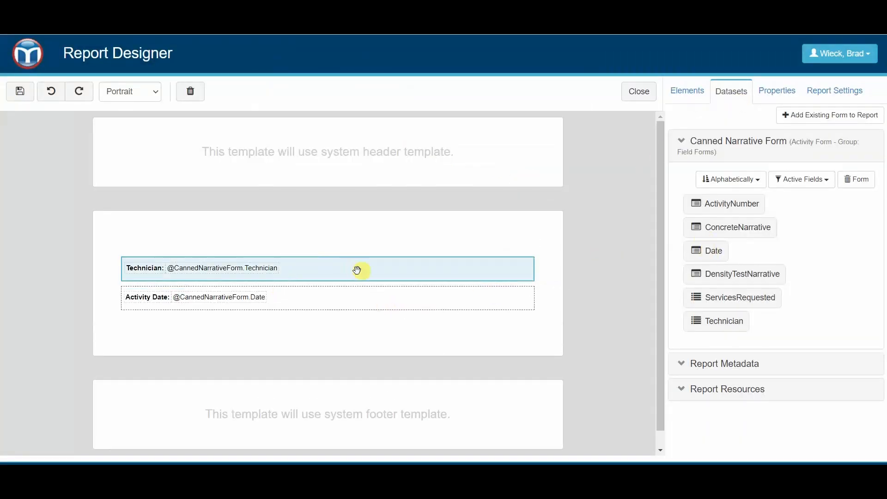
left_click(779, 94)
left_click(780, 123)
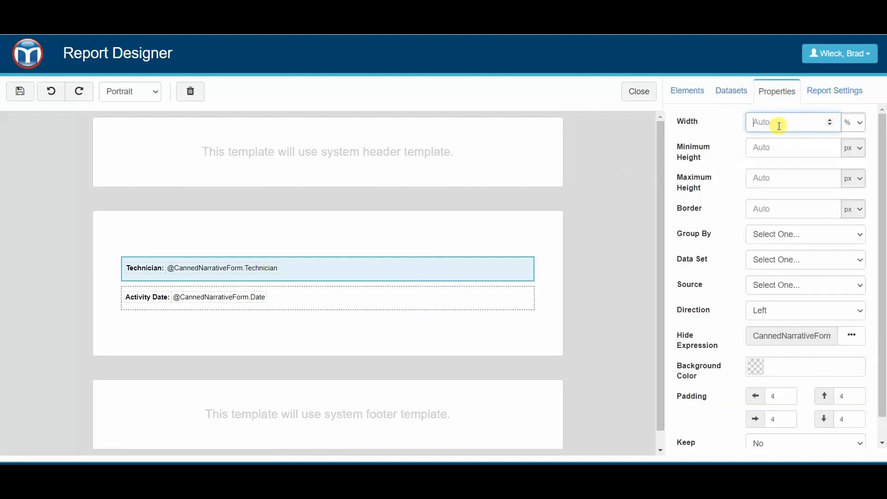
key("Tab")
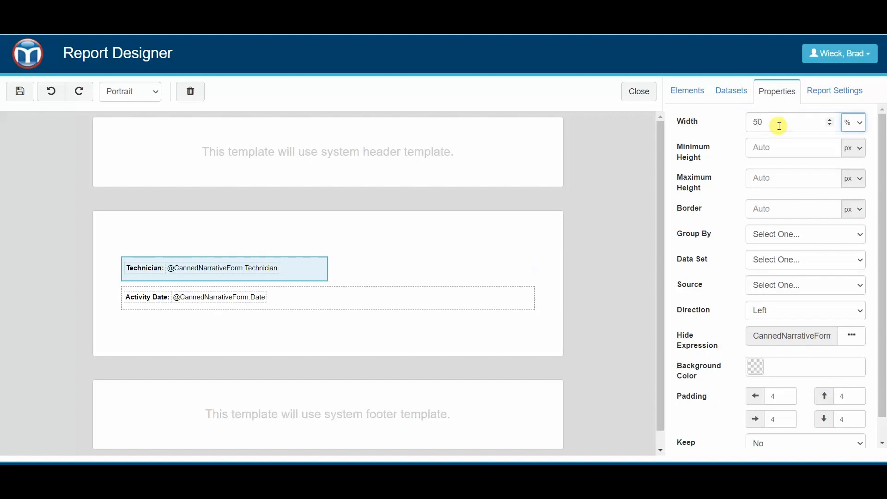
left_click(386, 299)
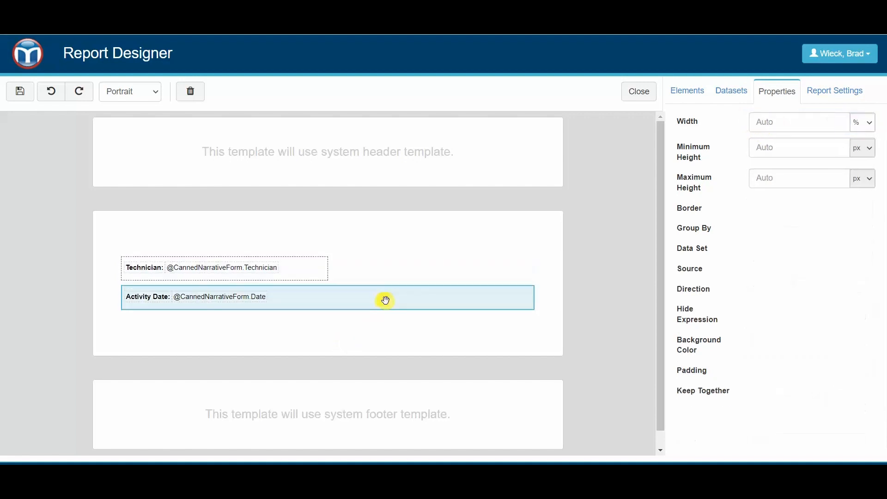
left_click(782, 121)
type("50")
key("Tab")
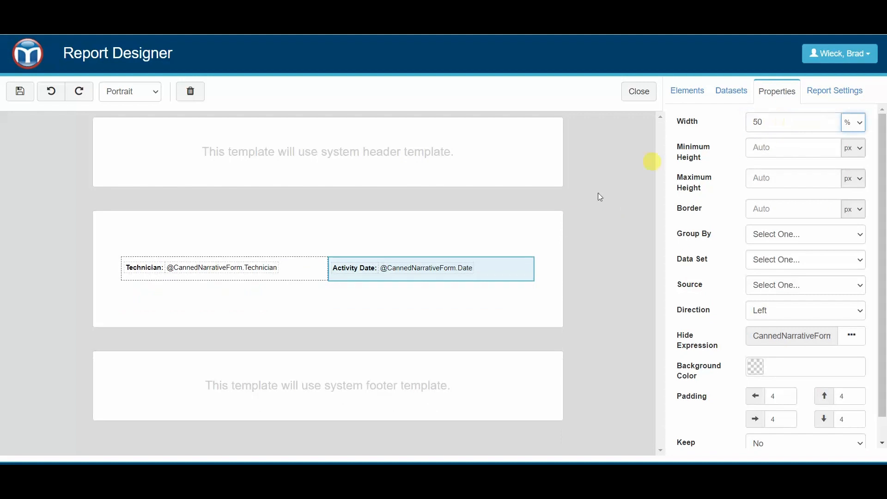
left_click(553, 241)
left_click(737, 92)
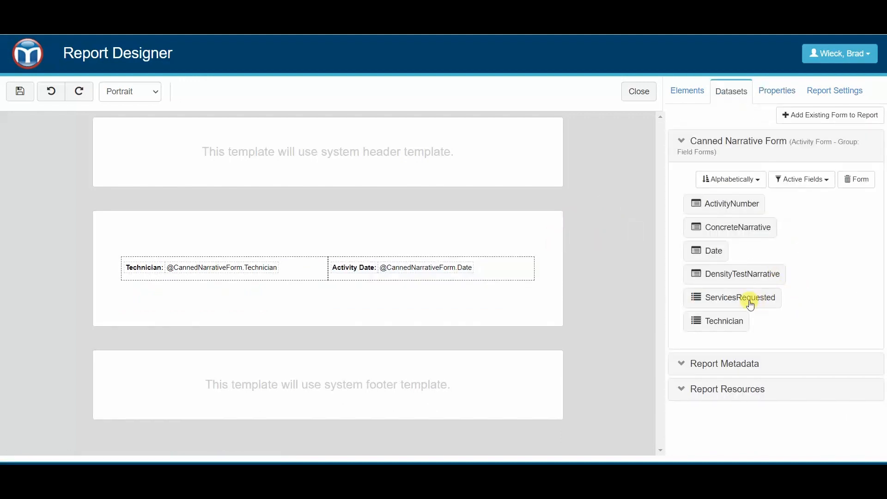
Add the ServicesRequested field below the Technician and Date row as horizontal checkboxes.
left_click_drag(751, 305, 431, 294)
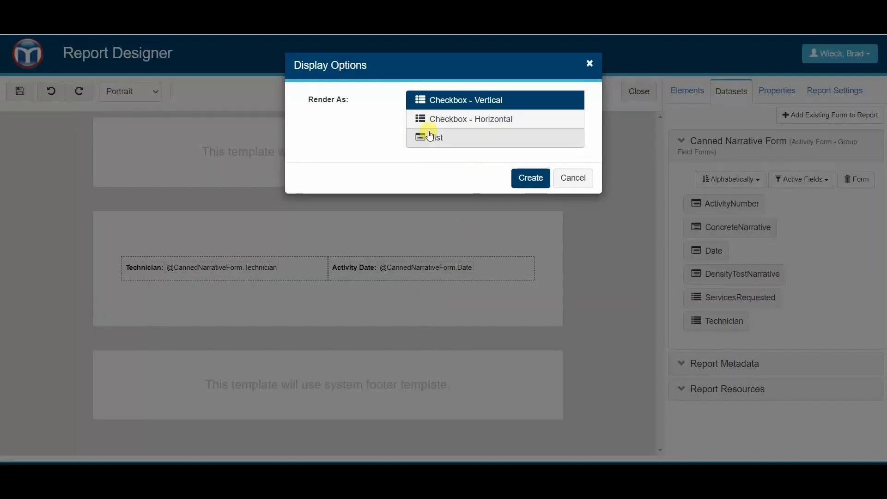
left_click(505, 121)
left_click(530, 177)
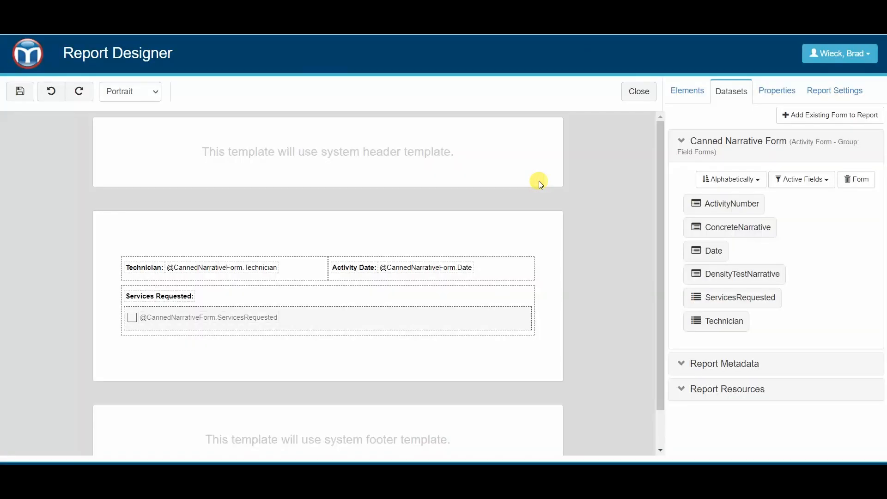
Set the Services Requested label width to 100%.
left_click(192, 298)
left_click(765, 94)
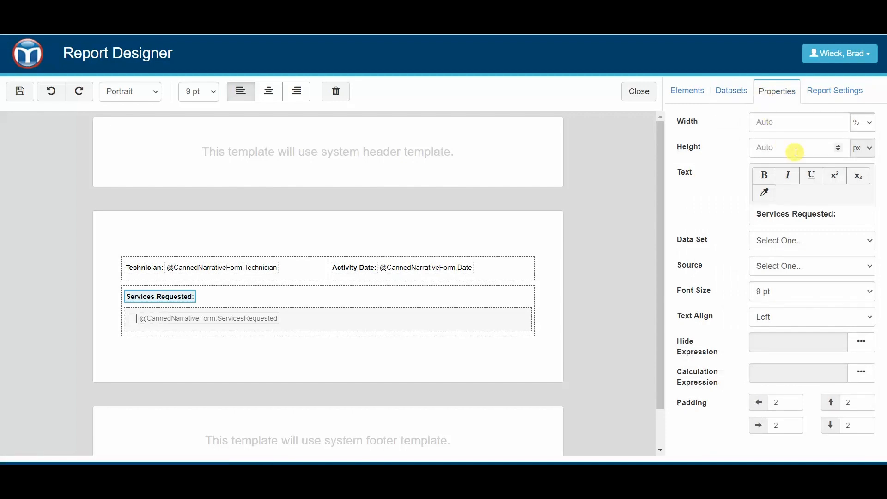
left_click(782, 126)
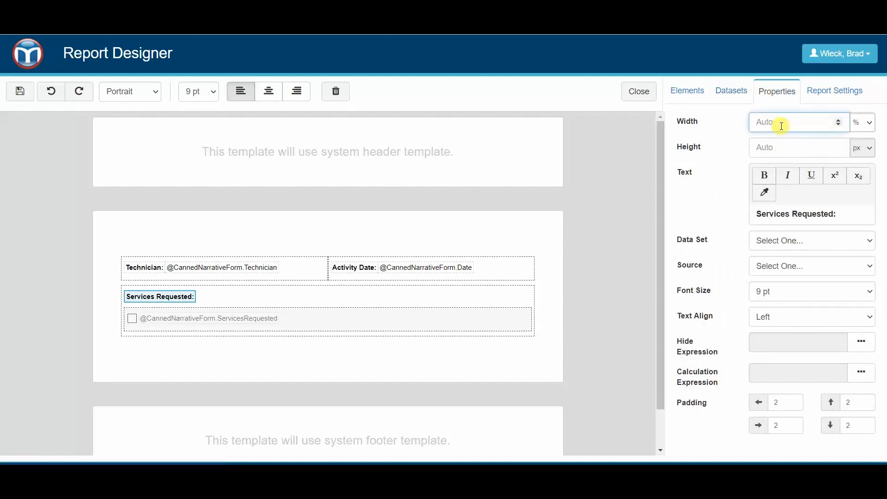
type("100")
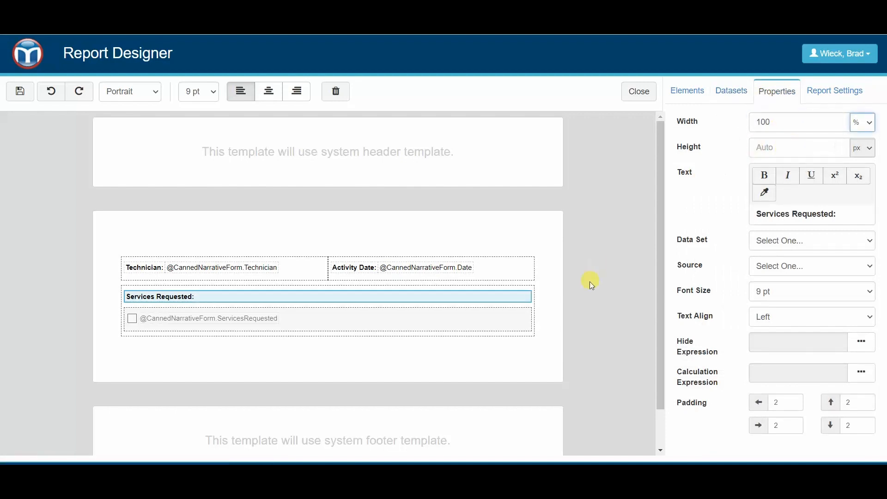
left_click(554, 300)
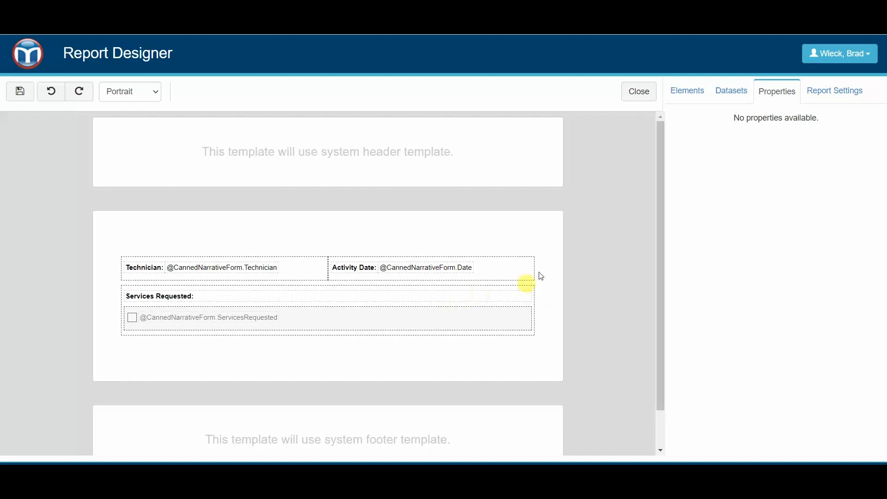
left_click(739, 93)
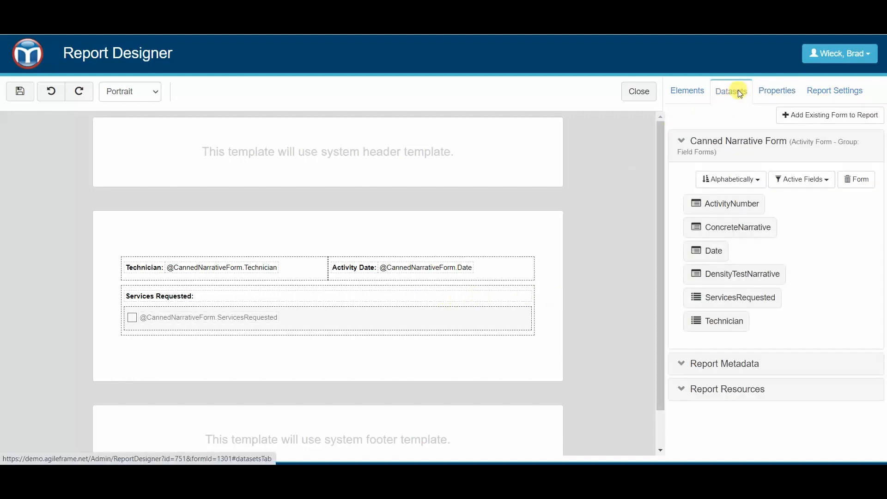
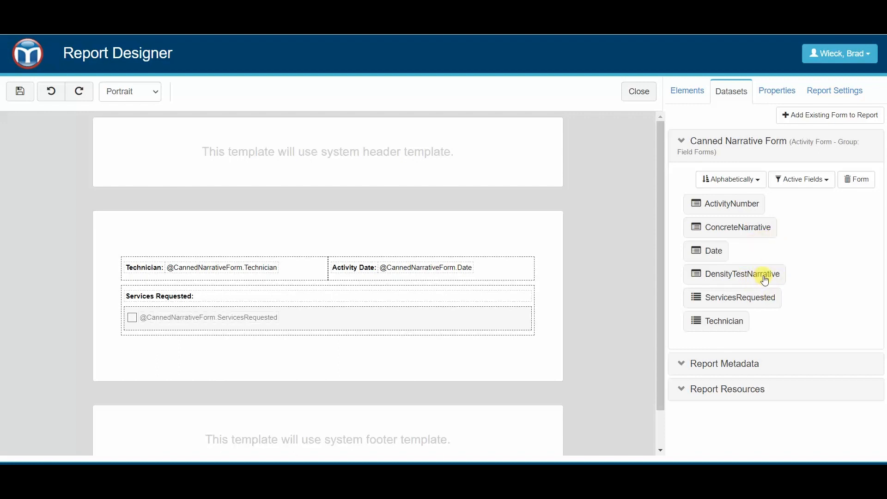
Add the DensityTestNarrative and ConcreteNarrative fields as new rows below Services Requested.
scroll(504, 357, "down", 2)
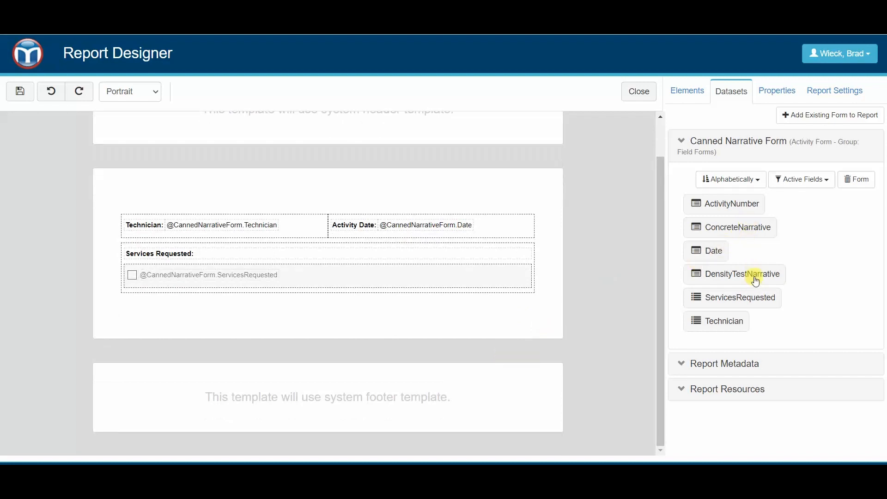
left_click_drag(758, 280, 281, 304)
left_click_drag(746, 227, 230, 341)
scroll(129, 359, "down", 1)
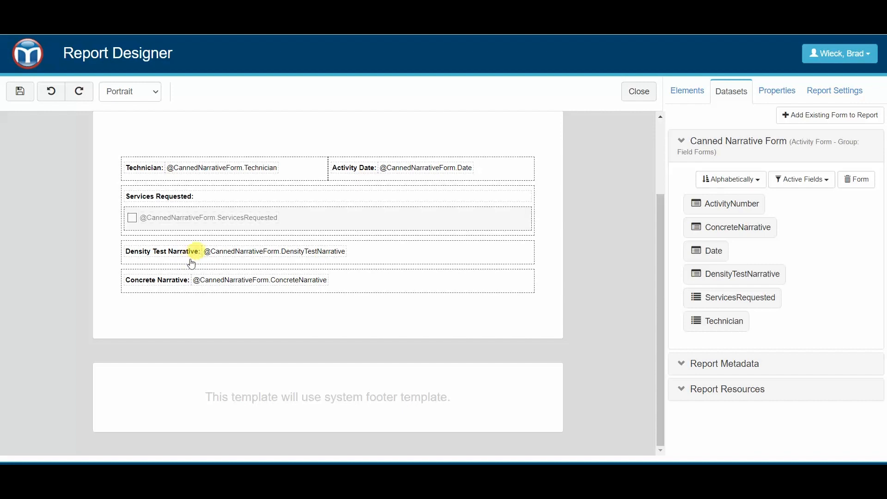
Shorten both narrative field labels to read 'Narrative:'.
left_click(161, 251)
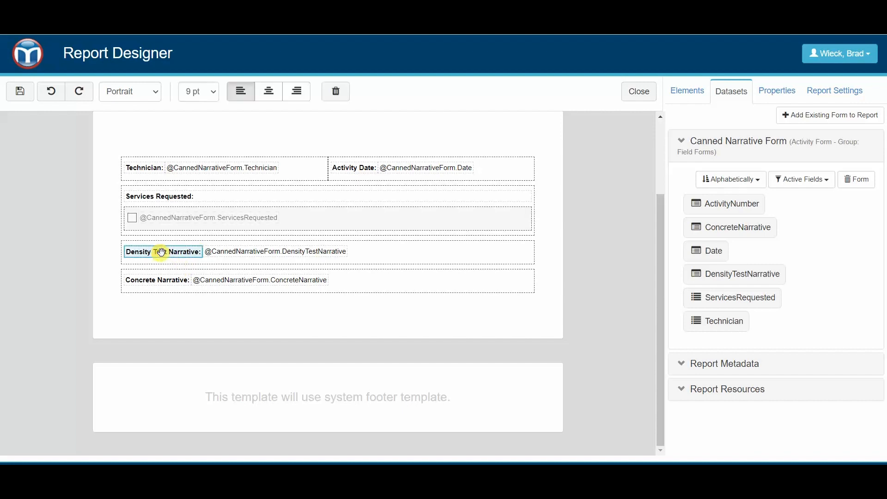
left_click(562, 236)
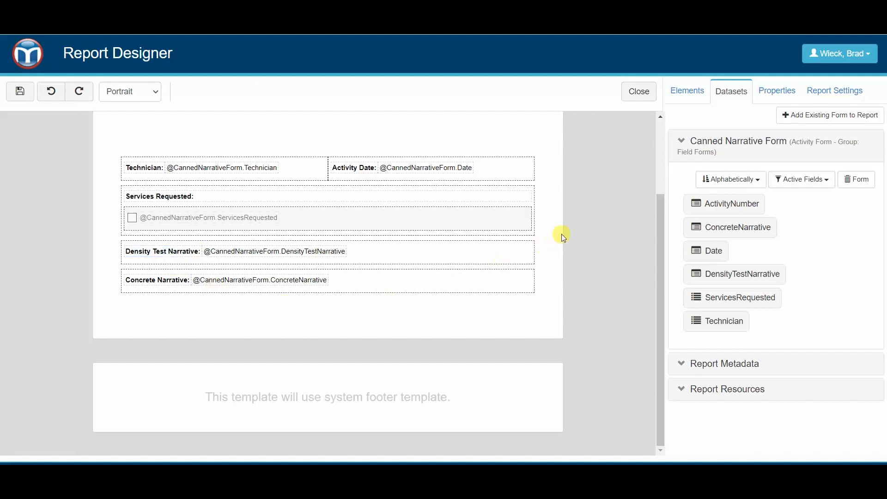
left_click(776, 93)
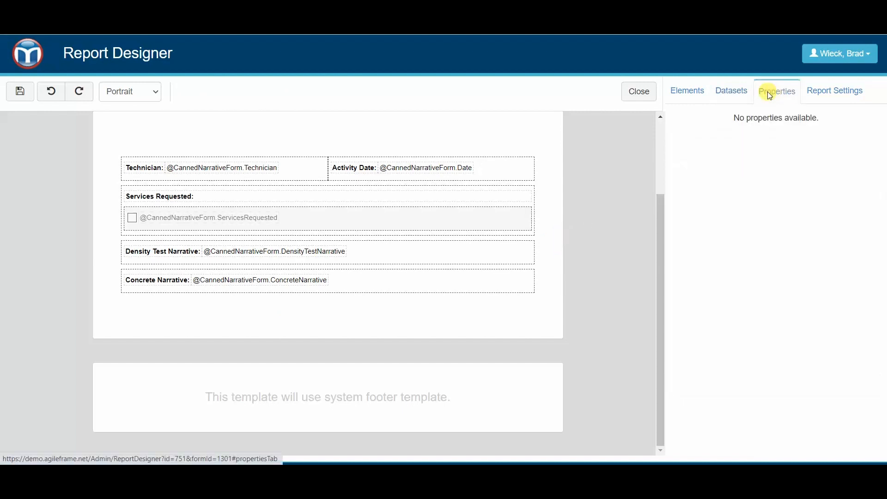
left_click(143, 250)
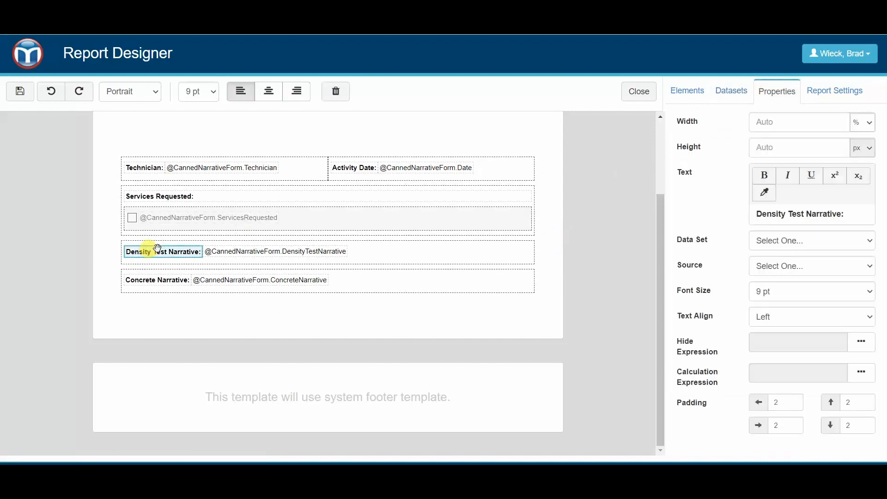
left_click(808, 215)
key("BackSpace")
key("BackSpace")
key("BackSpace")
key("BackSpace")
key("BackSpace")
key("BackSpace")
key("BackSpace")
key("BackSpace")
key("BackSpace")
key("BackSpace")
key("BackSpace")
key("BackSpace")
key("BackSpace")
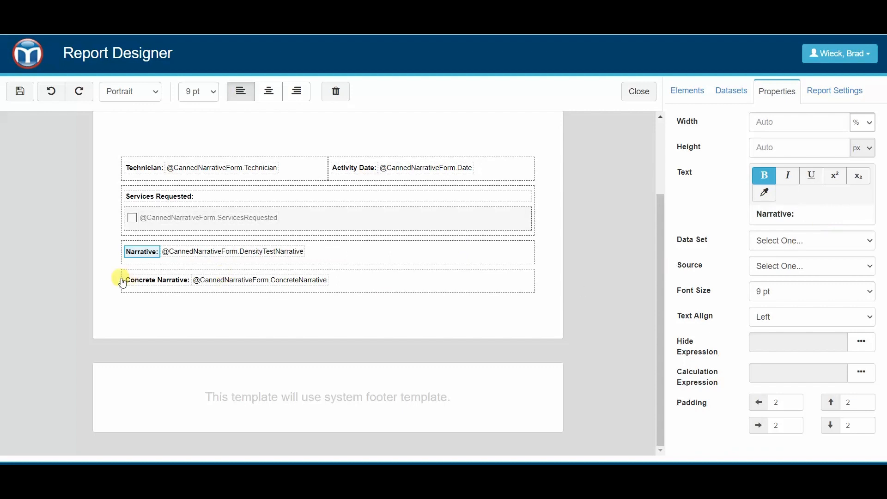
left_click(123, 280)
left_click(798, 228)
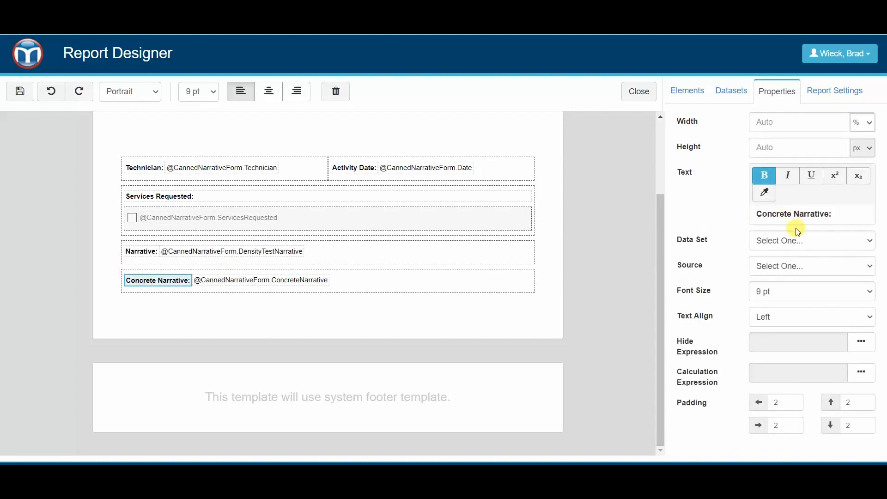
key("BackSpace")
key("BackSpace")
key("BackSpace")
key("BackSpace")
key("BackSpace")
key("BackSpace")
key("BackSpace")
key("BackSpace")
left_click(556, 256)
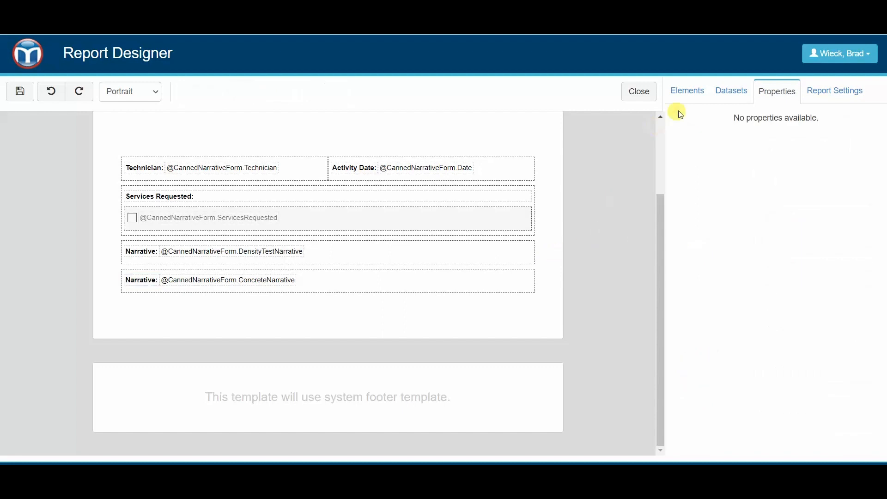
left_click(687, 90)
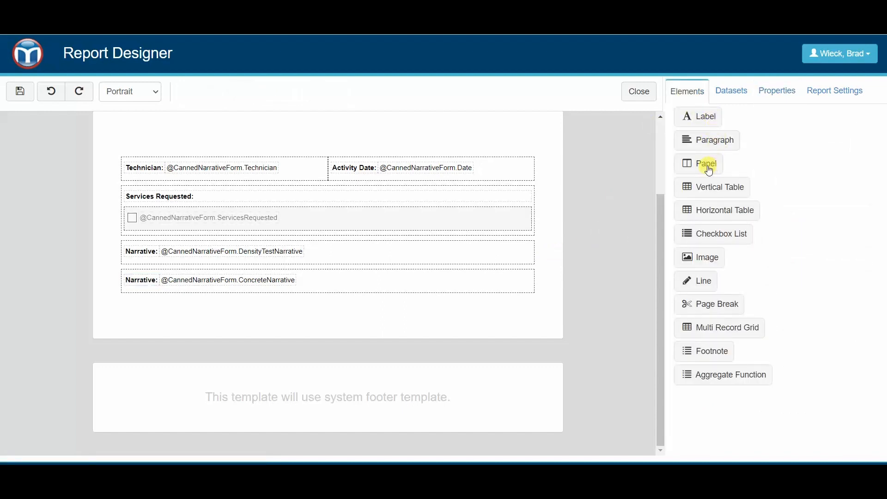
Add a panel holding a label with the text 'FIELD NARRATIVE' below Services Requested.
left_click_drag(709, 170, 242, 260)
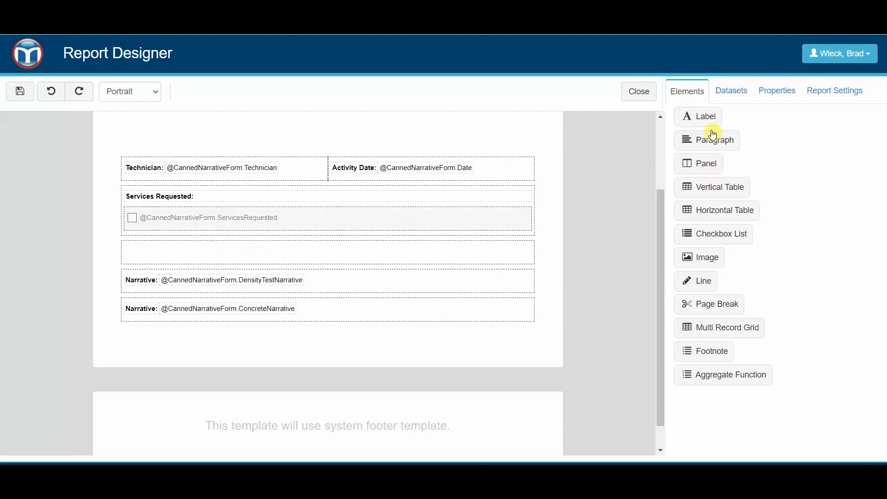
left_click_drag(707, 117, 323, 247)
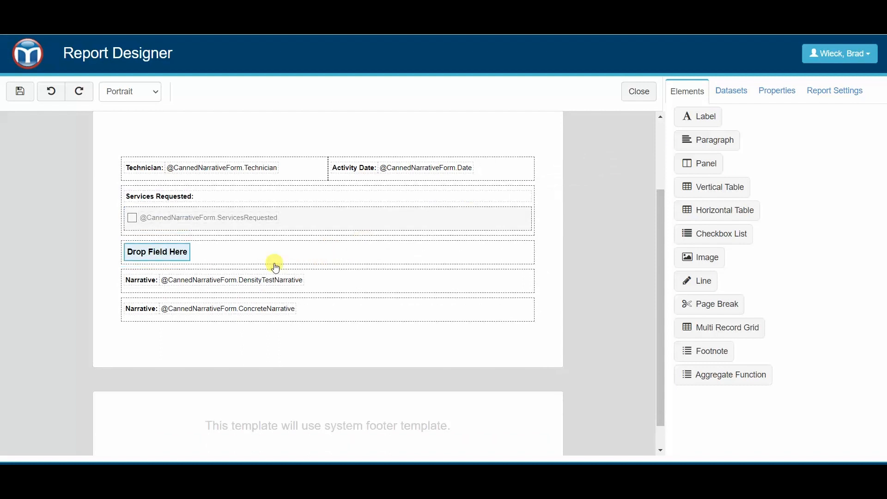
left_click(201, 252)
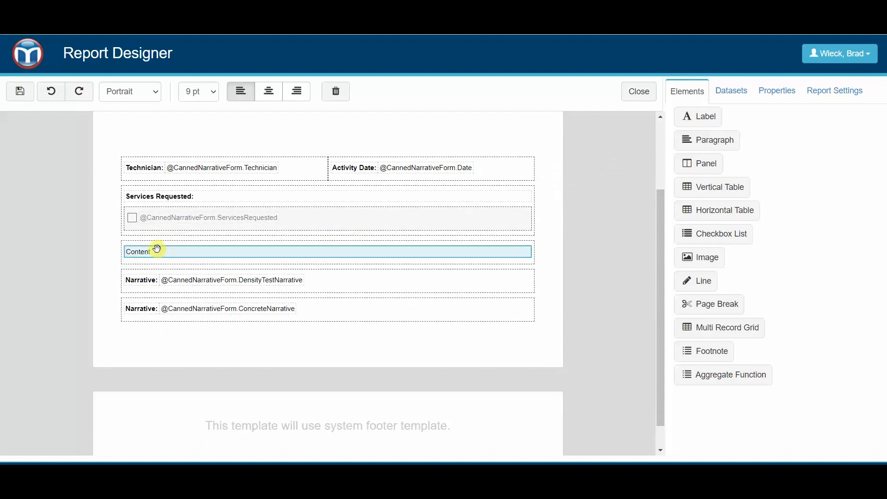
left_click(779, 91)
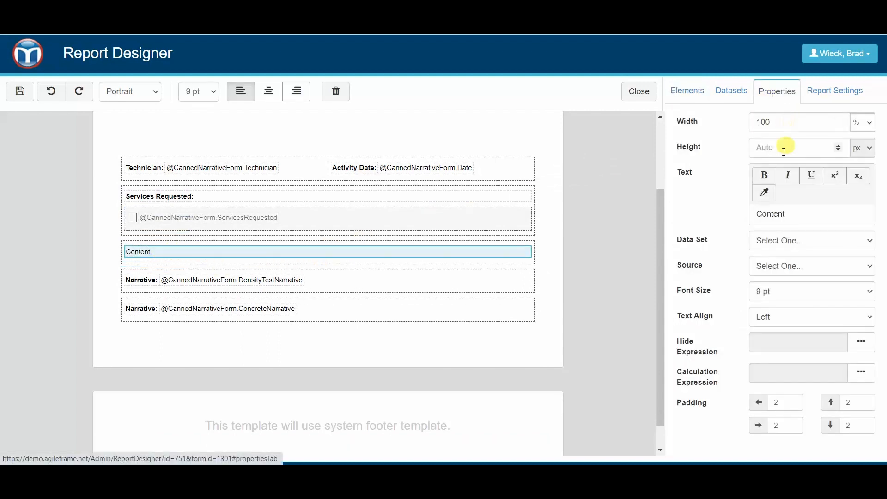
left_click_drag(805, 212, 719, 202)
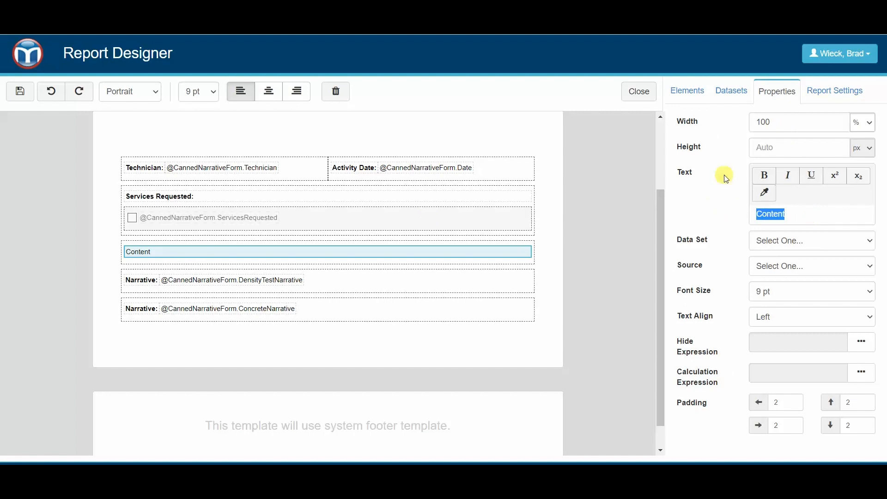
type("NARRATIVE")
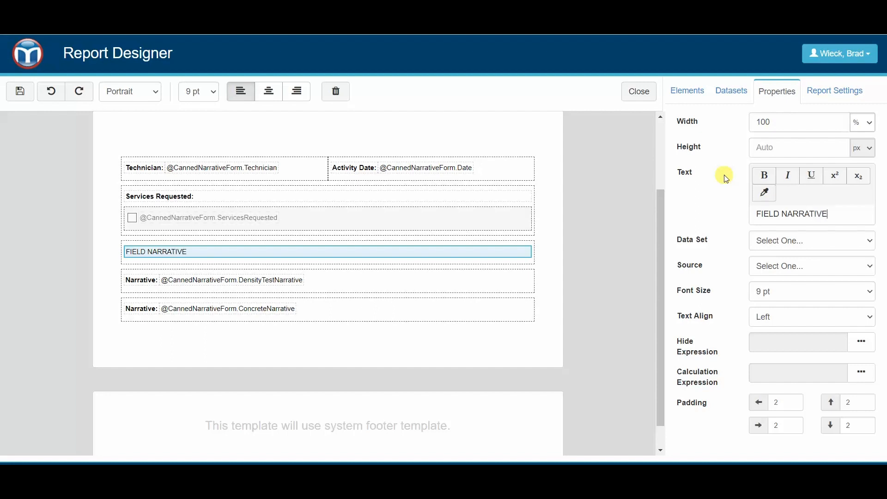
Format the FIELD NARRATIVE heading as 12 pt, centred, bold and underlined.
left_click(776, 291)
left_click(767, 119)
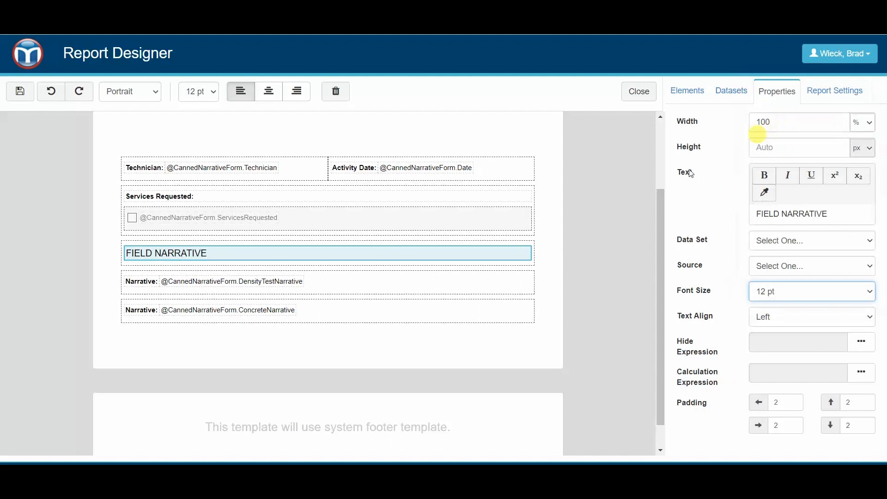
left_click(561, 260)
left_click(519, 257)
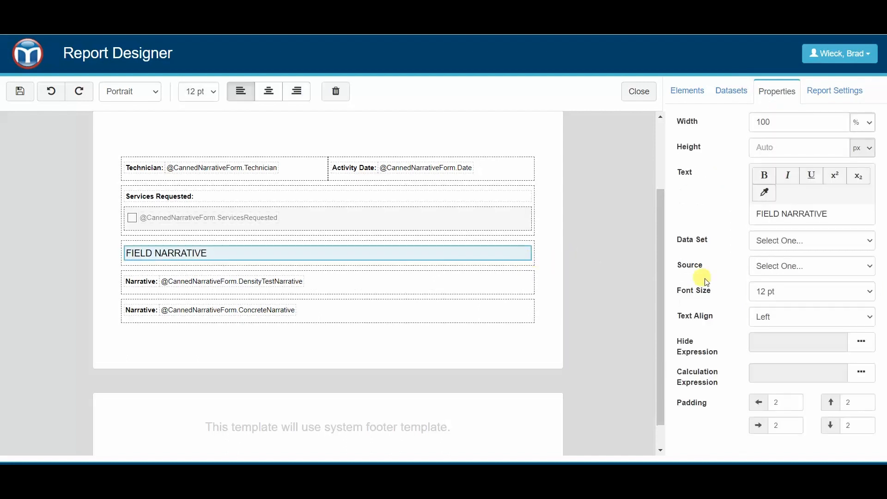
left_click(785, 317)
left_click(771, 340)
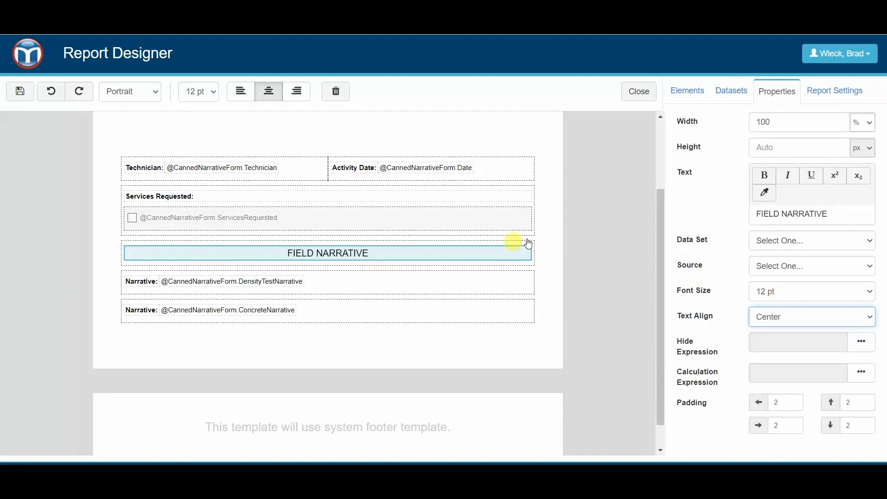
left_click(556, 237)
left_click(378, 258)
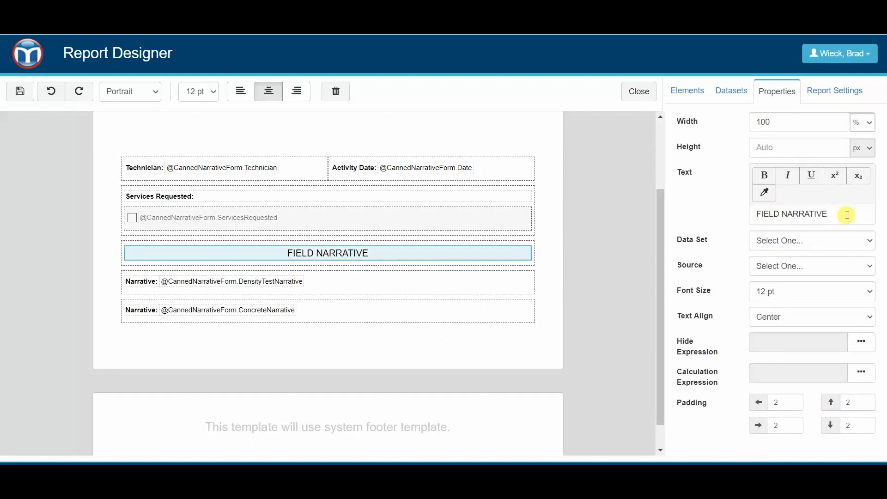
left_click_drag(847, 215, 754, 213)
left_click(811, 175)
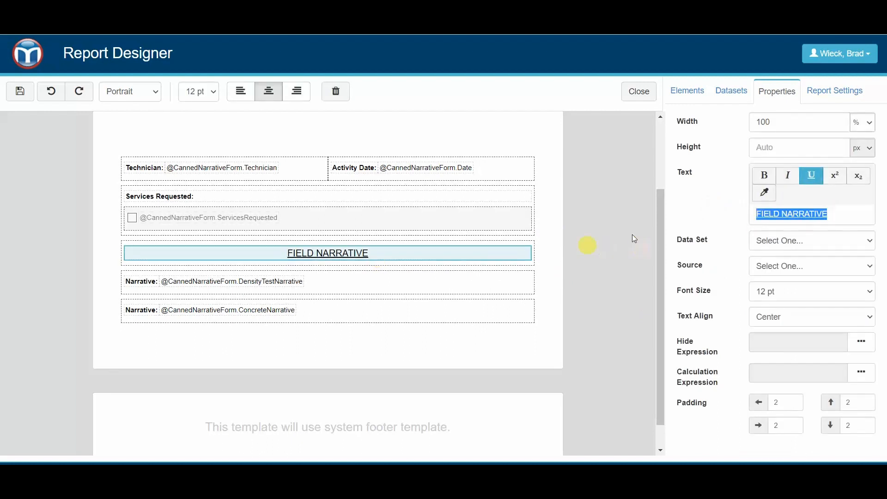
left_click(764, 176)
left_click(559, 272)
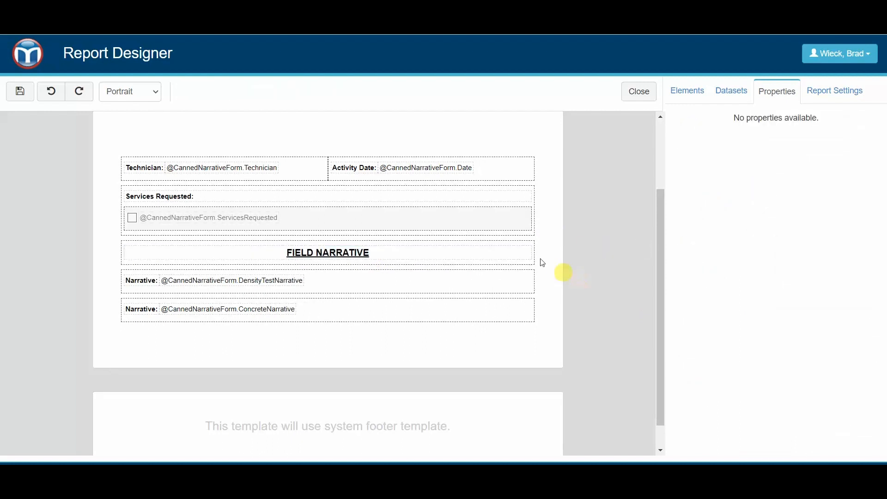
Delete the 'Narrative:' labels from both narrative rows.
left_click(145, 283)
left_click(336, 91)
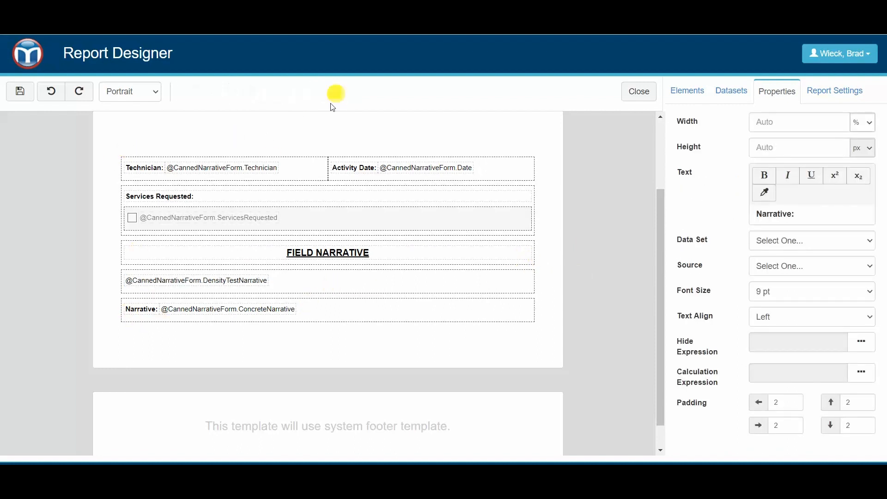
left_click(143, 308)
left_click(341, 94)
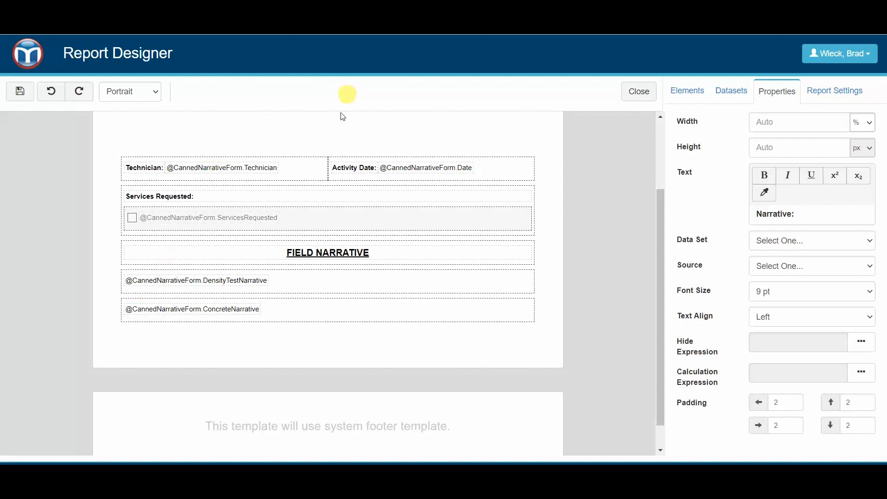
Open the Hide Expression builder for the DensityTestNarrative row.
left_click(566, 270)
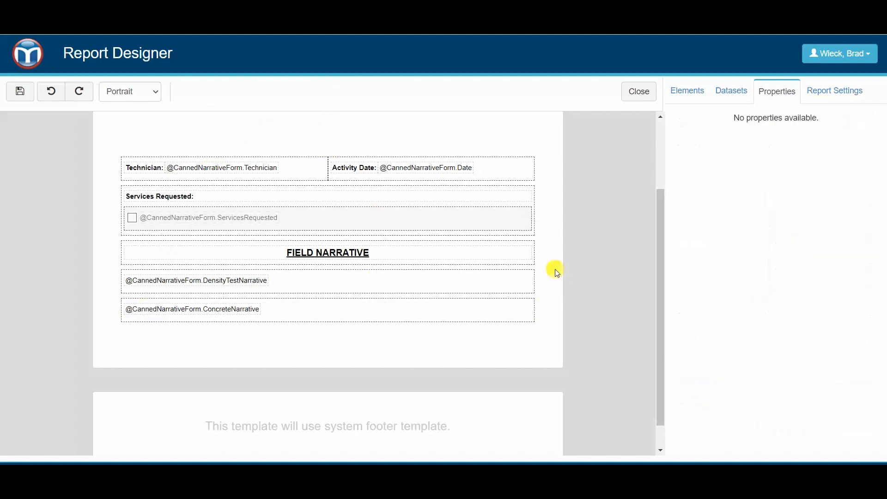
left_click(310, 273)
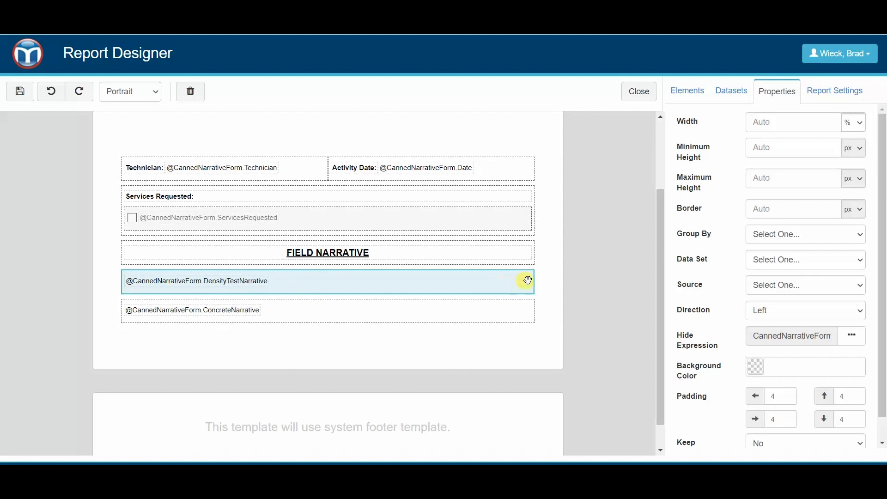
scroll(534, 281, "down", 1)
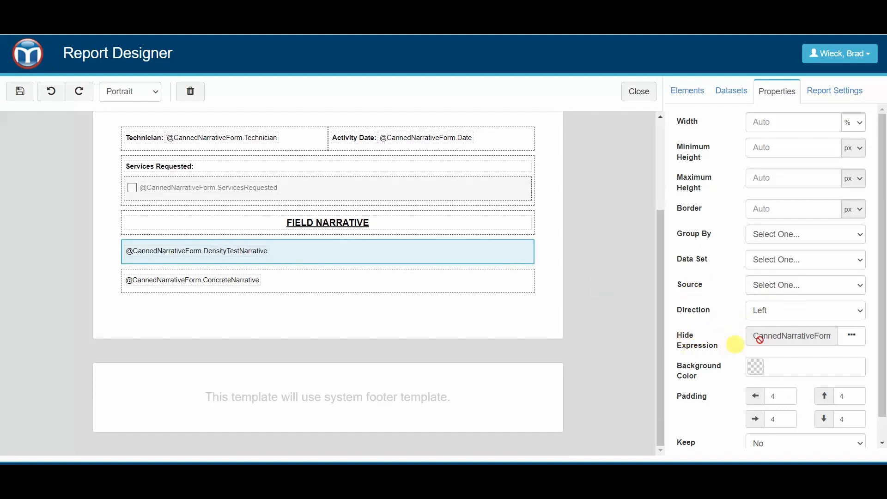
left_click(858, 344)
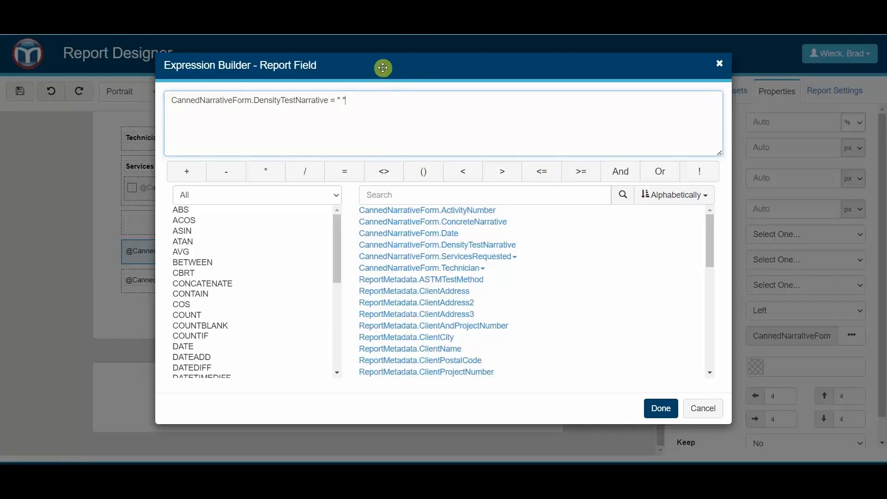
Review the blank-value hide condition, cancel unchanged, and select the ConcreteNarrative row.
left_click_drag(399, 69, 574, 67)
left_click_drag(599, 60, 604, 60)
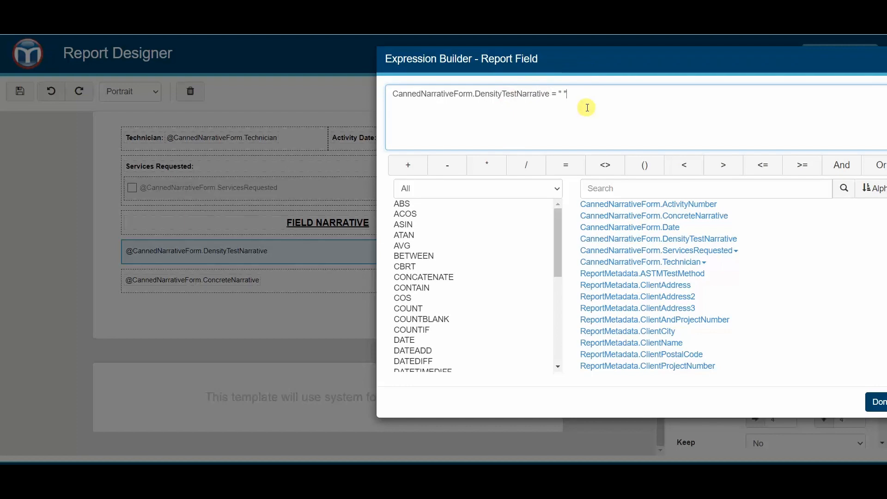
left_click_drag(584, 67, 403, 76)
left_click(753, 418)
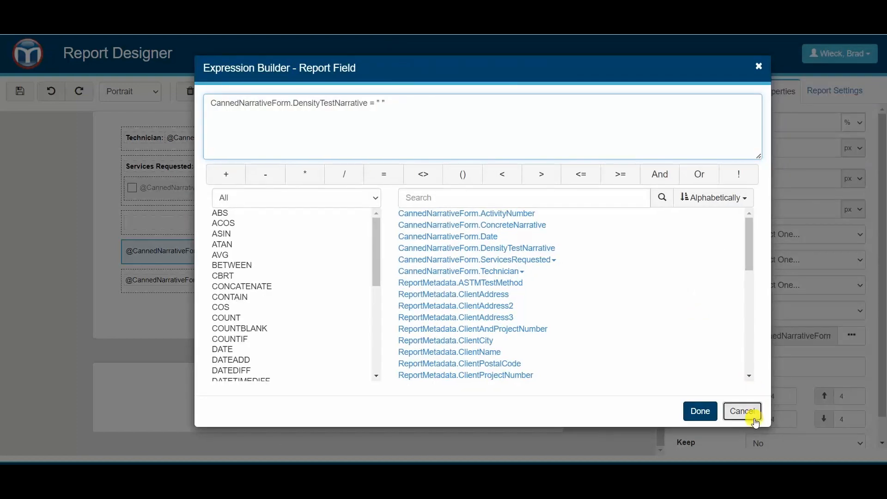
left_click(276, 282)
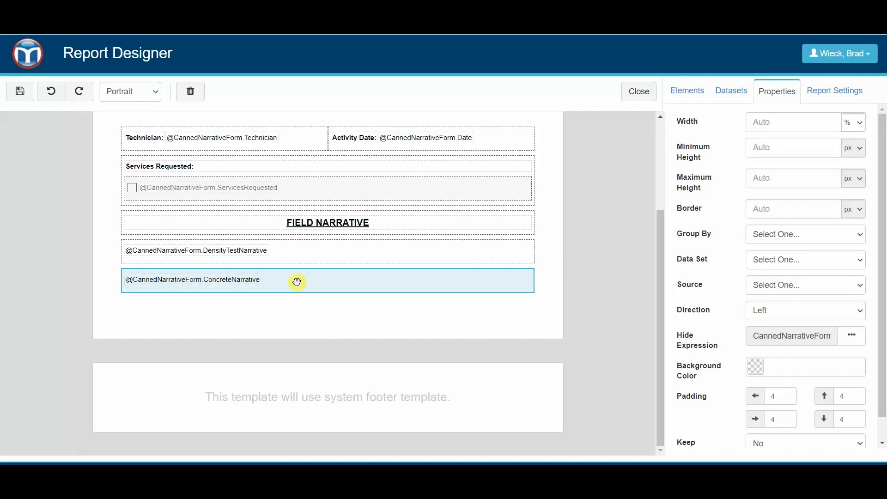
Save the Canned Narrative report template and acknowledge the success message.
left_click(20, 91)
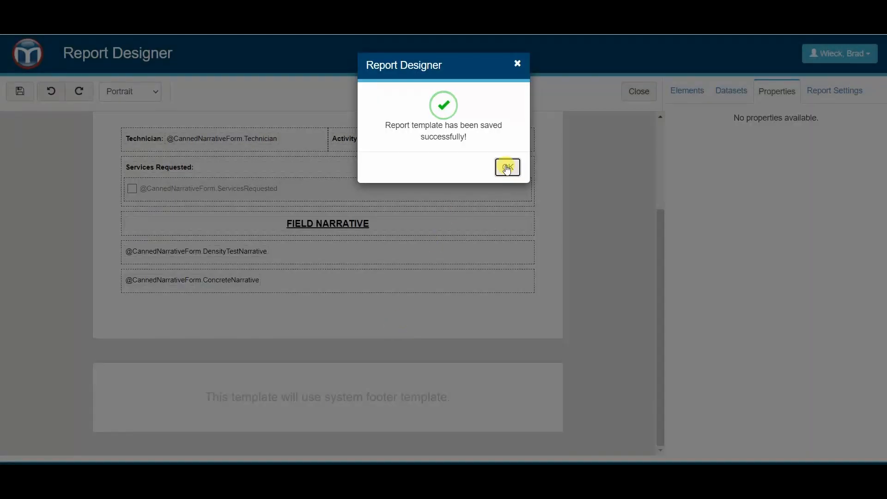
left_click(507, 168)
scroll(573, 201, "up", 3)
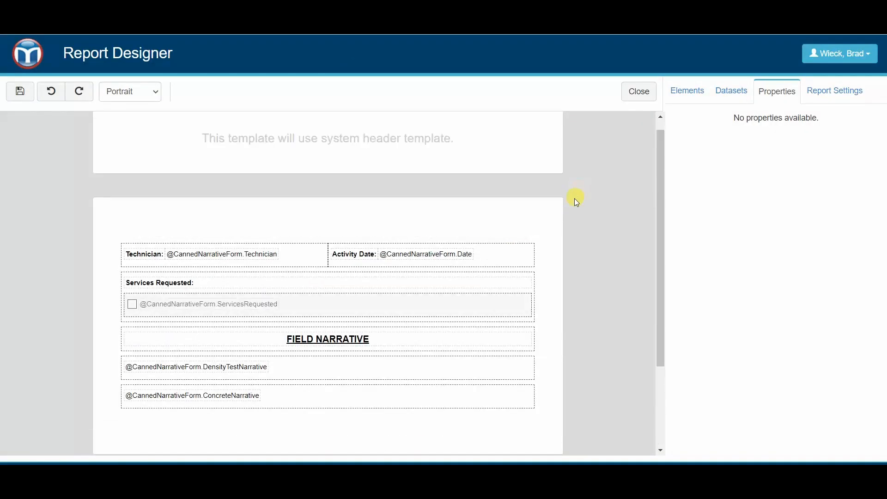
Create a new Canned Narrative Form activity via Field > Activity > Add Activity > Field Forms.
left_click(35, 61)
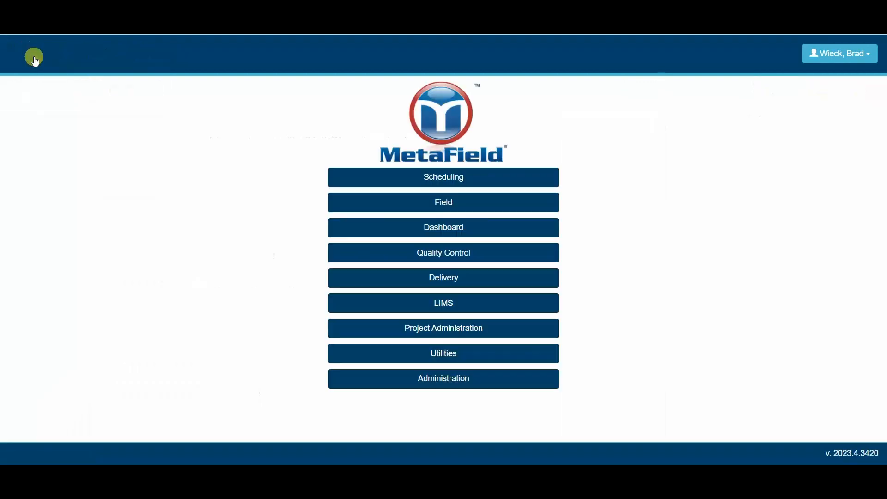
left_click(462, 205)
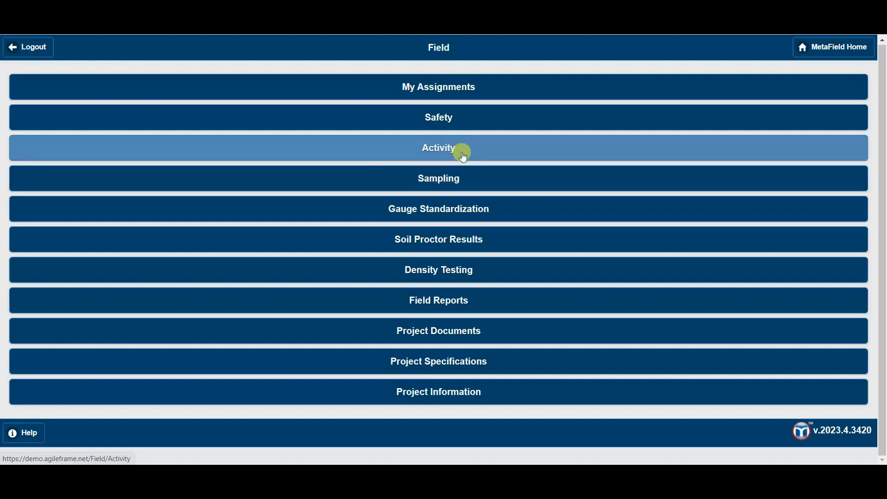
left_click(464, 157)
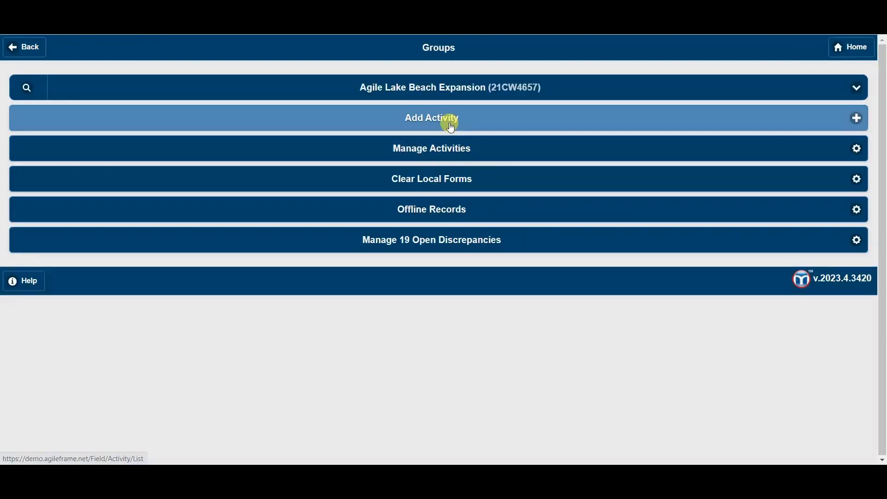
left_click(450, 124)
scroll(194, 203, "down", 3)
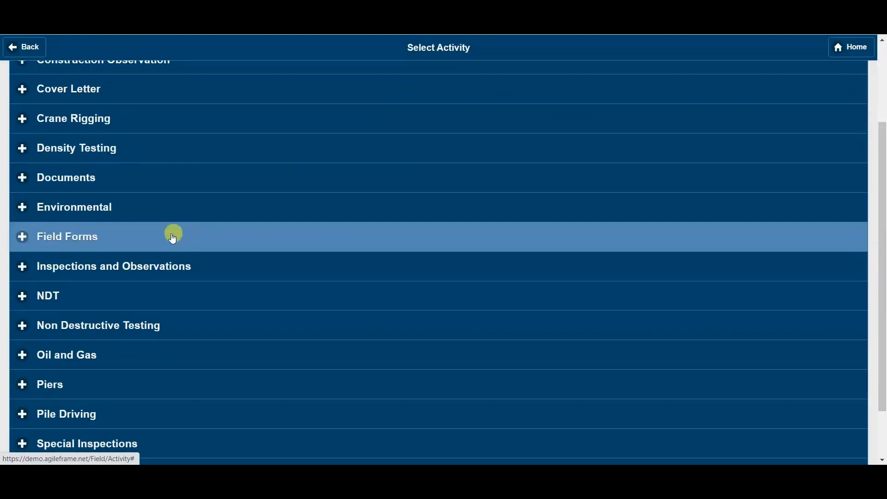
left_click(173, 238)
scroll(197, 222, "down", 3)
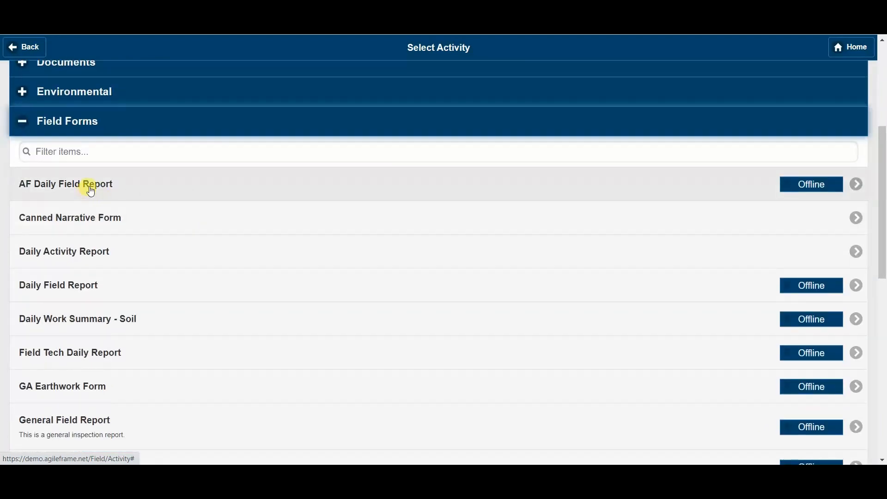
scroll(107, 213, "down", 1)
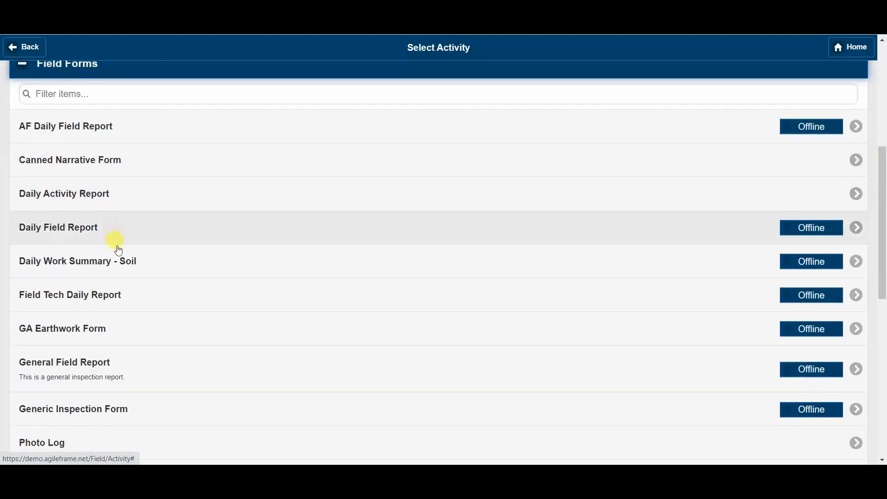
left_click(124, 160)
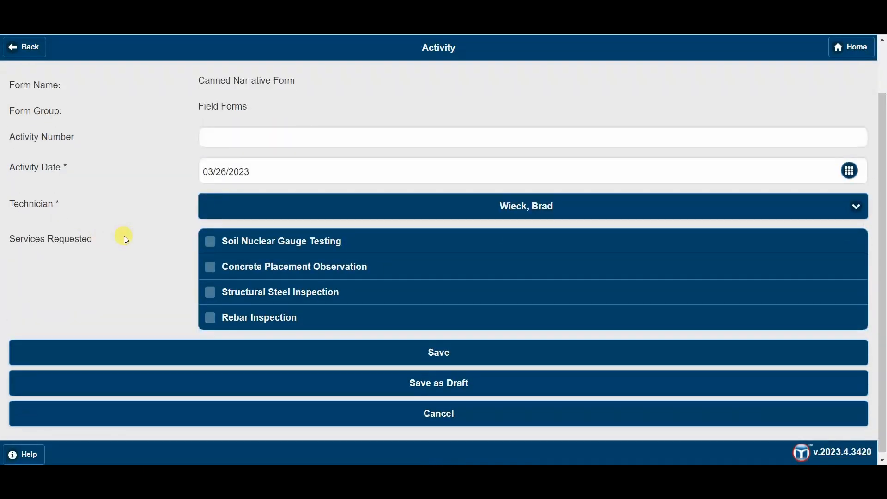
Tick Soil Nuclear Gauge Testing and fill the density narrative with 5 tests and 2 failures.
left_click(304, 249)
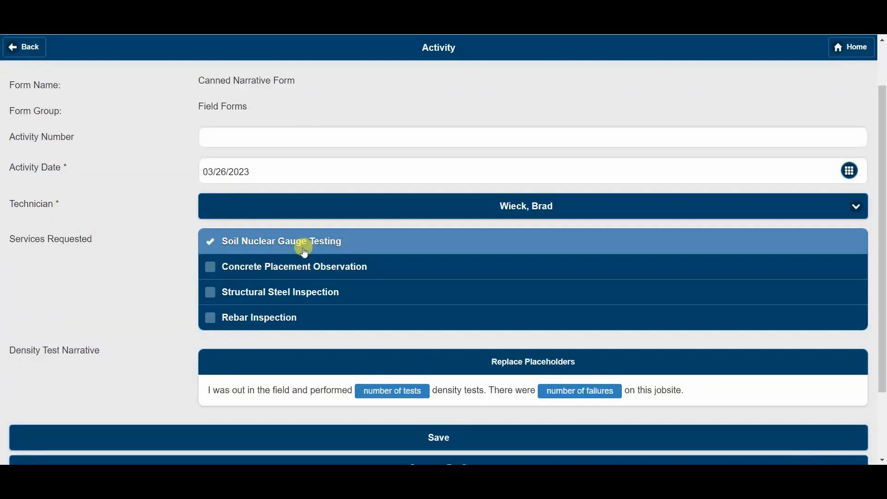
scroll(341, 331, "down", 2)
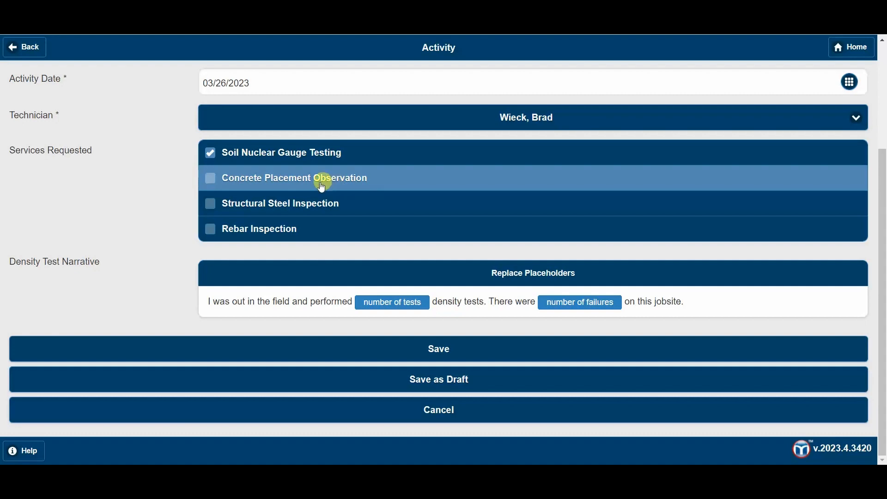
left_click(382, 301)
left_click(371, 133)
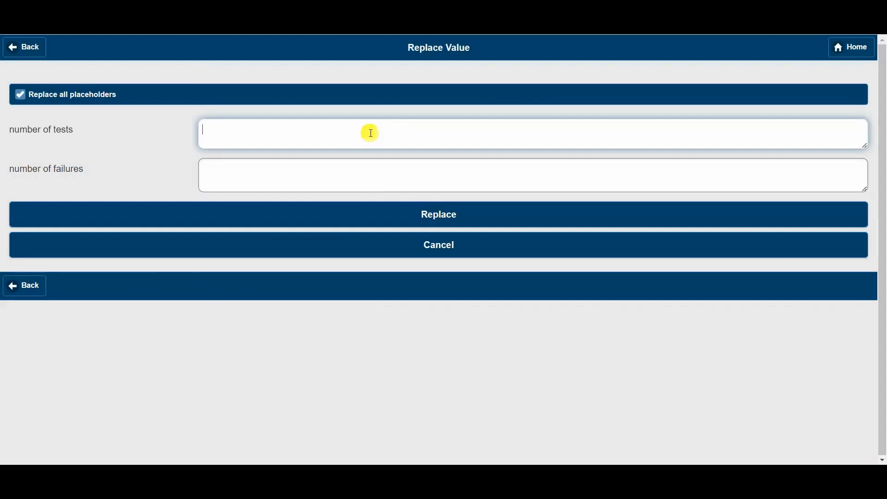
type("5")
left_click(387, 182)
type("10")
key("Tab")
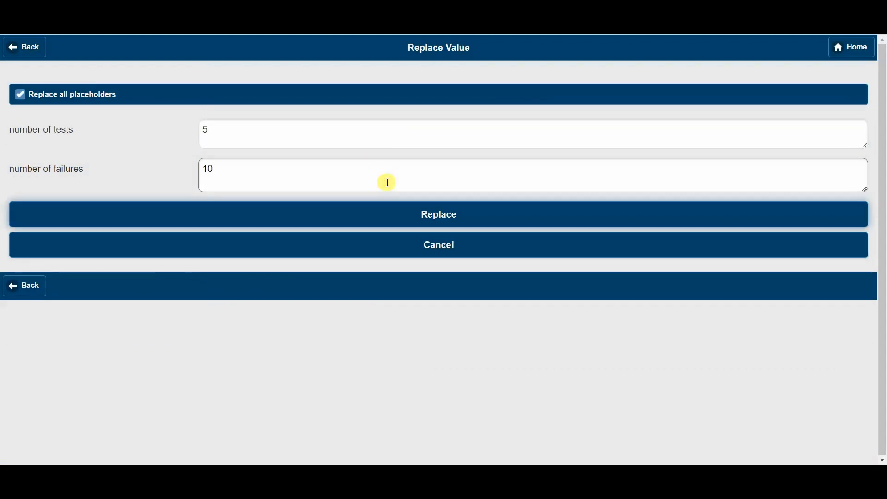
key("shift+Tab")
type("2")
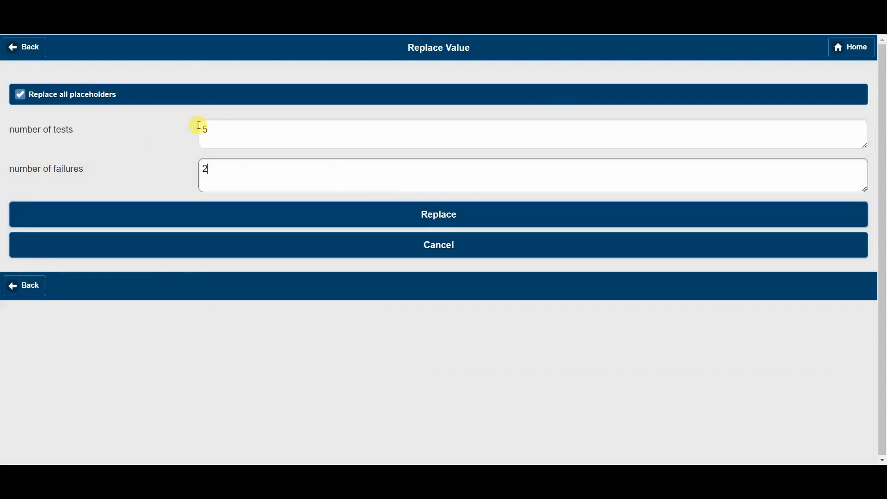
left_click(474, 204)
scroll(341, 188, "up", 3)
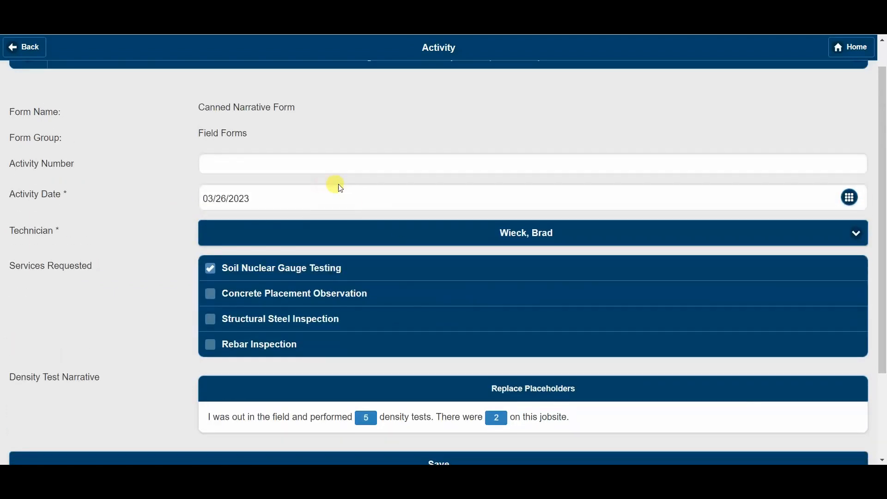
scroll(341, 188, "down", 3)
Save Activity 1 and return to the MetaField home menu.
left_click(460, 344)
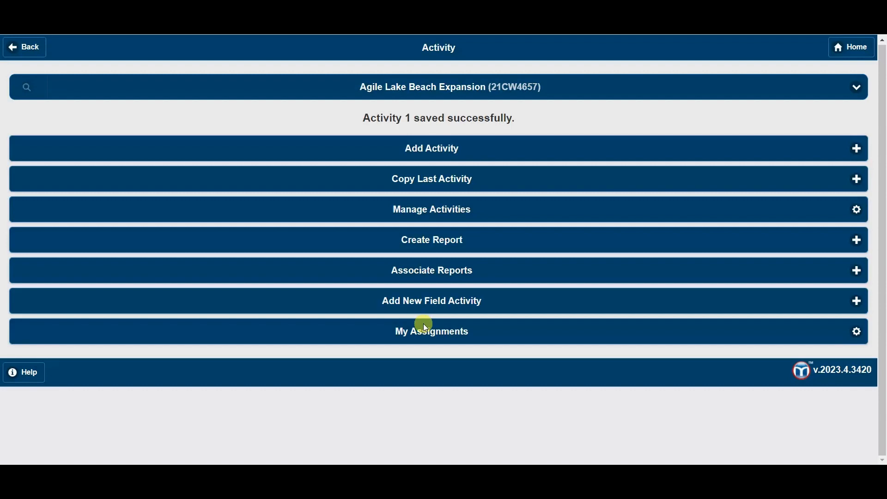
left_click(838, 51)
left_click(828, 49)
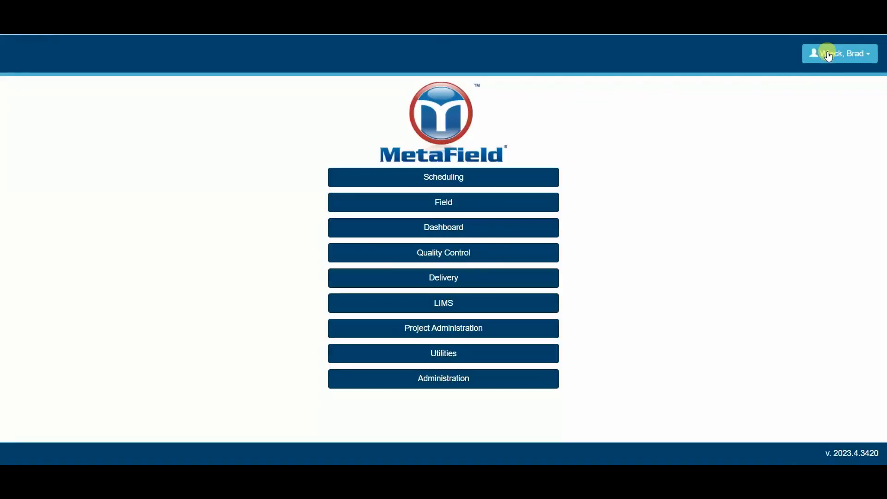